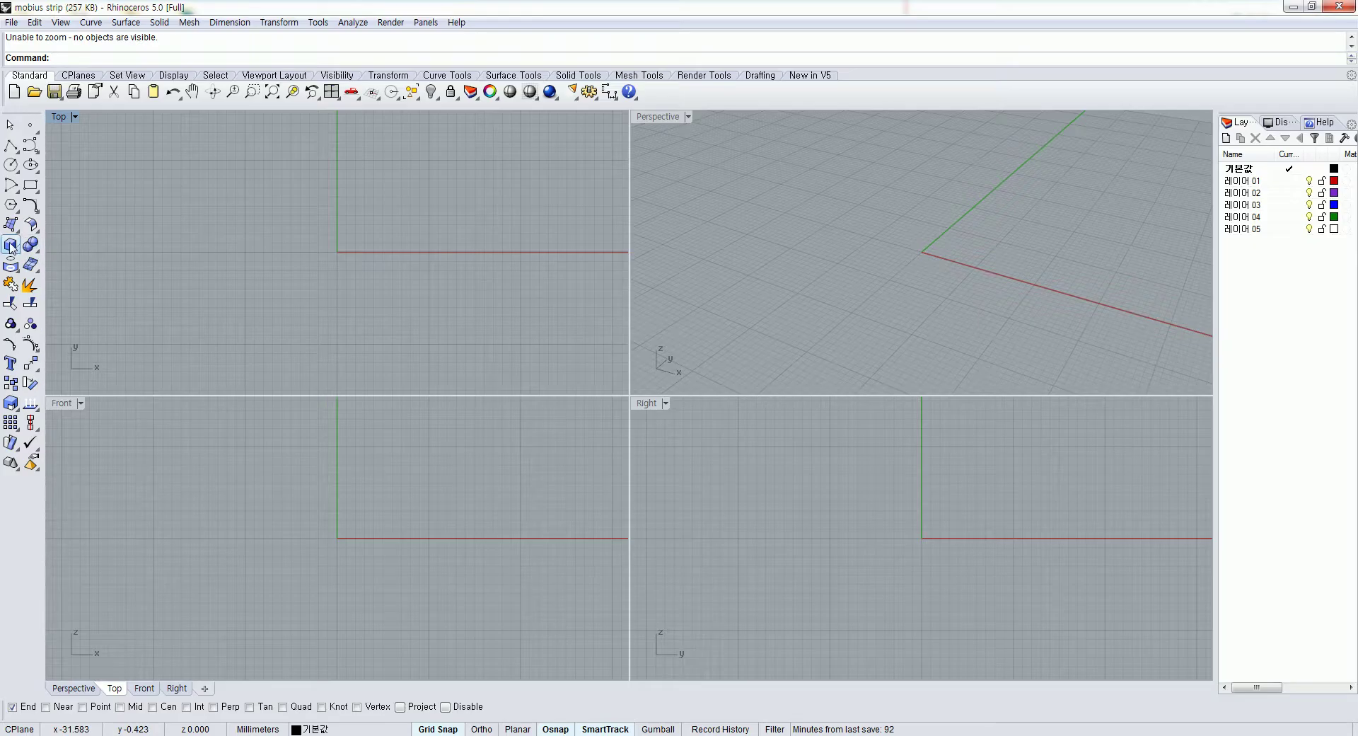
Detach the set of Box creation tools and keep it floating over the Top viewport
{"action": "left_click", "coordinate": [11, 244]}
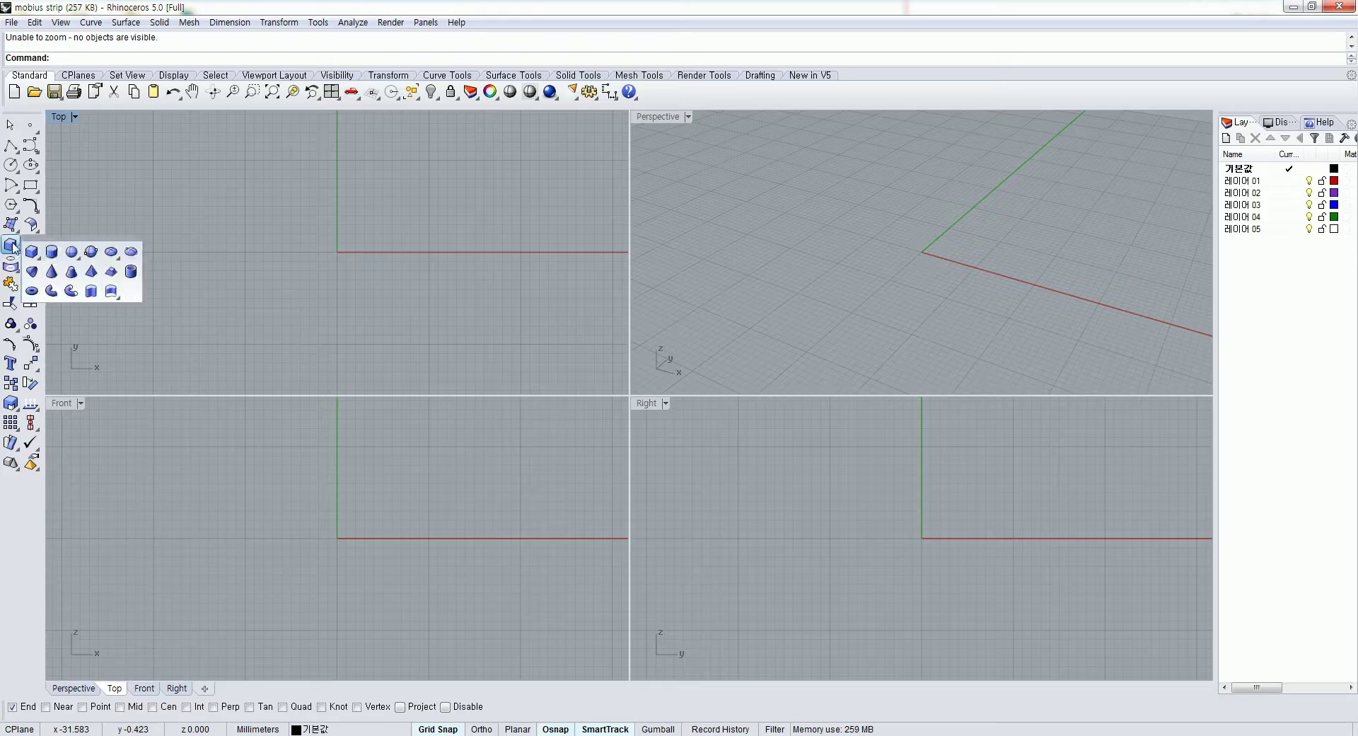
{"action": "left_click", "coordinate": [51, 251]}
{"action": "left_click_drag", "start_coordinate": [128, 261], "coordinate": [517, 288]}
Check item 2 in the Hangul instruction document, and create a base-centred box at the origin with corner @5,5 and height 40 mm in Rhino
{"action": "mouse_move", "coordinate": [808, 731]}
{"action": "left_click", "coordinate": [809, 672]}
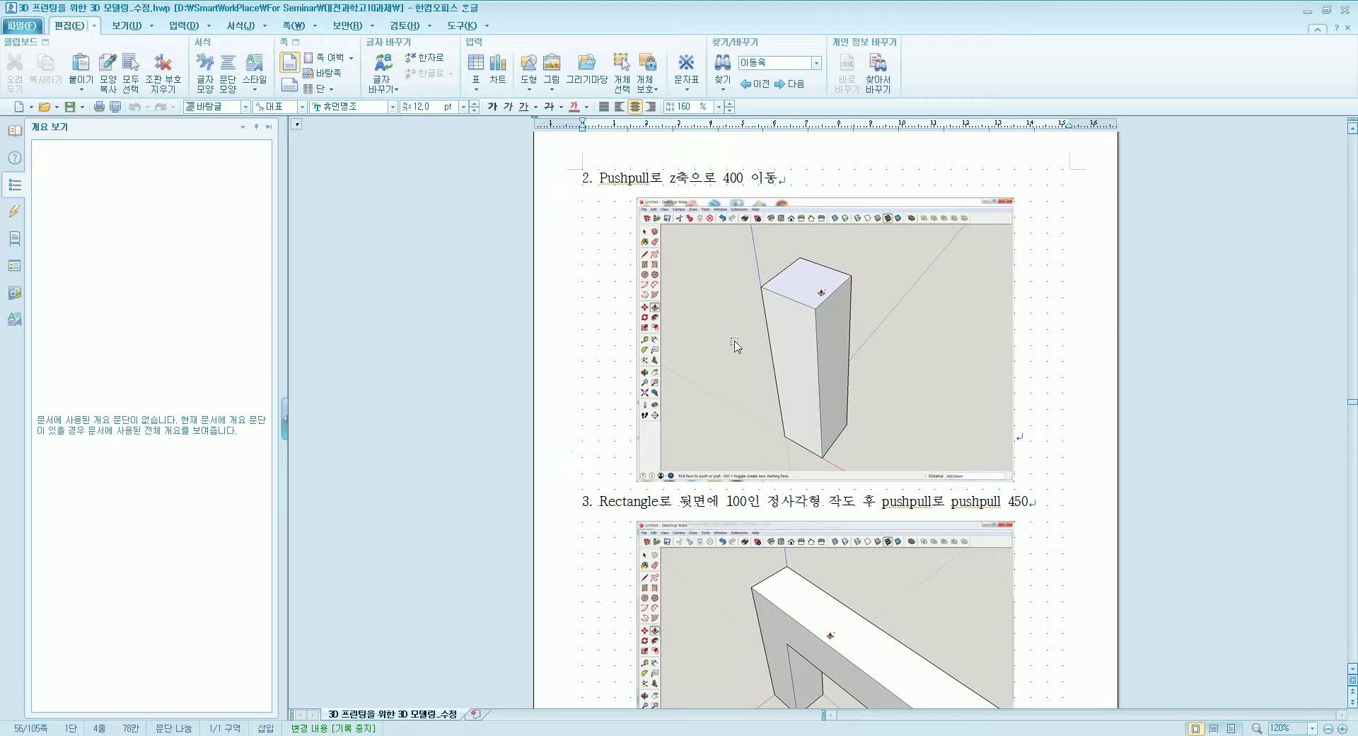
{"action": "scroll", "coordinate": [746, 402], "scroll_direction": "up", "scroll_amount": 1}
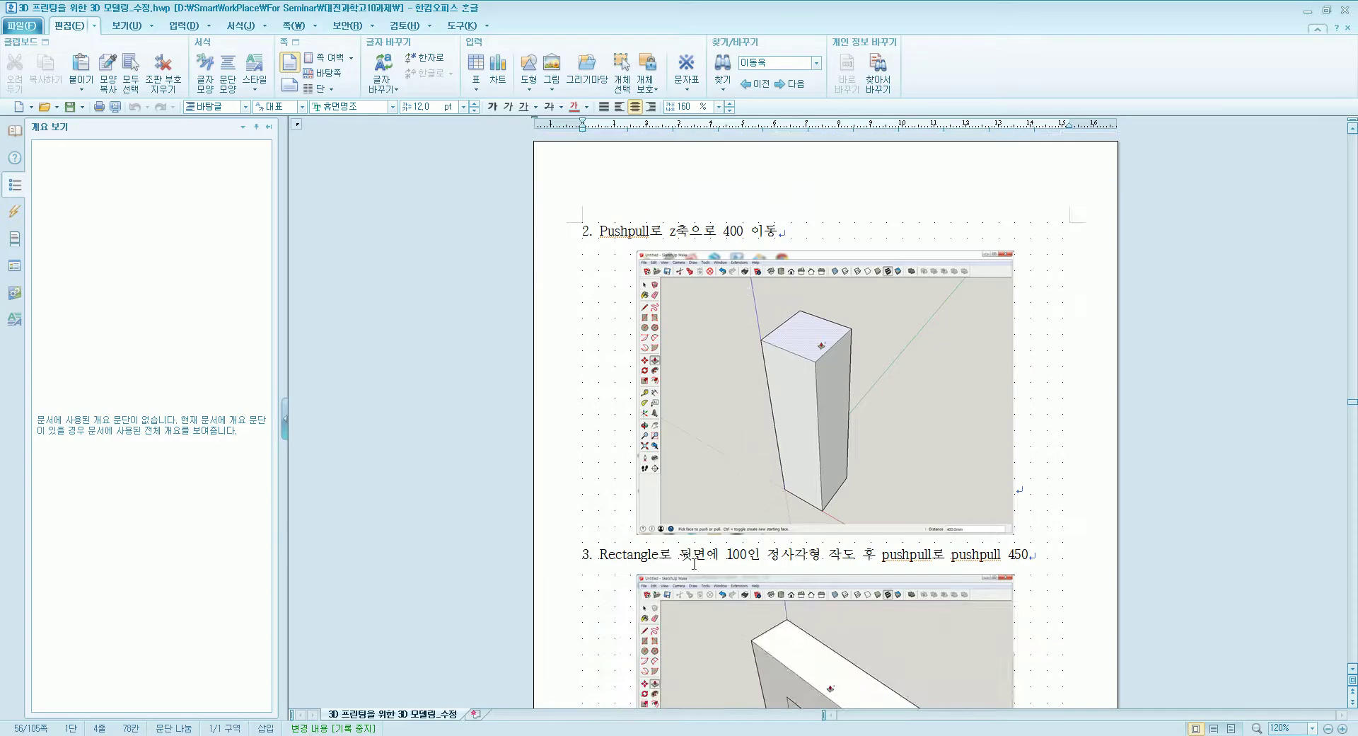
{"action": "key", "text": "alt+Tab"}
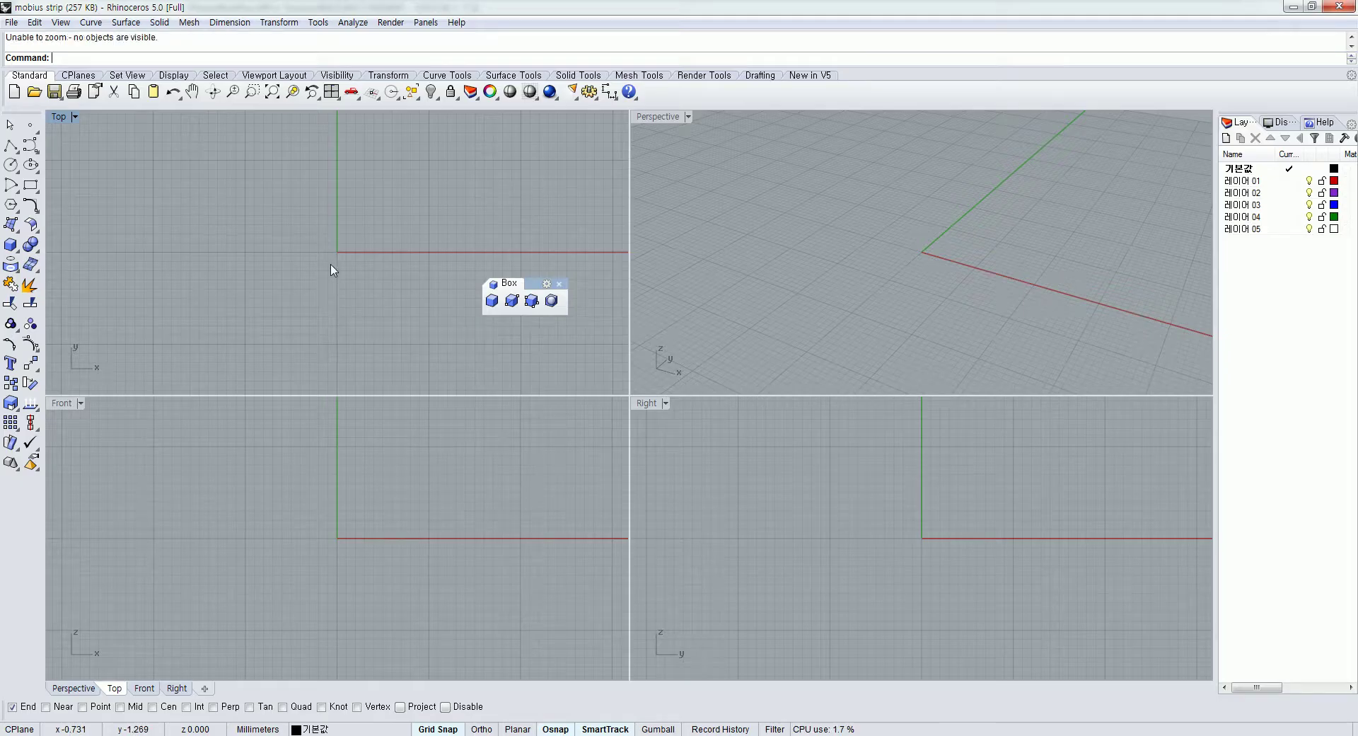
{"action": "right_click", "coordinate": [531, 300]}
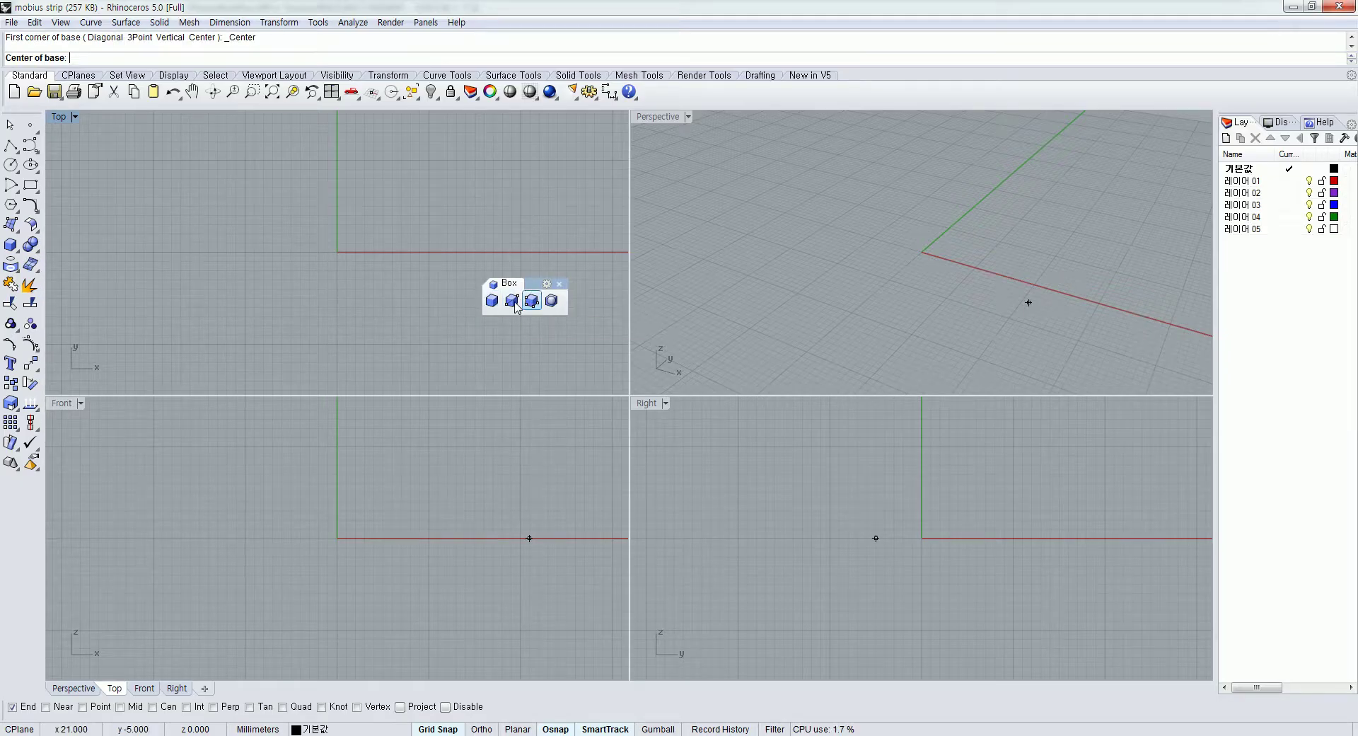
{"action": "left_click", "coordinate": [337, 252]}
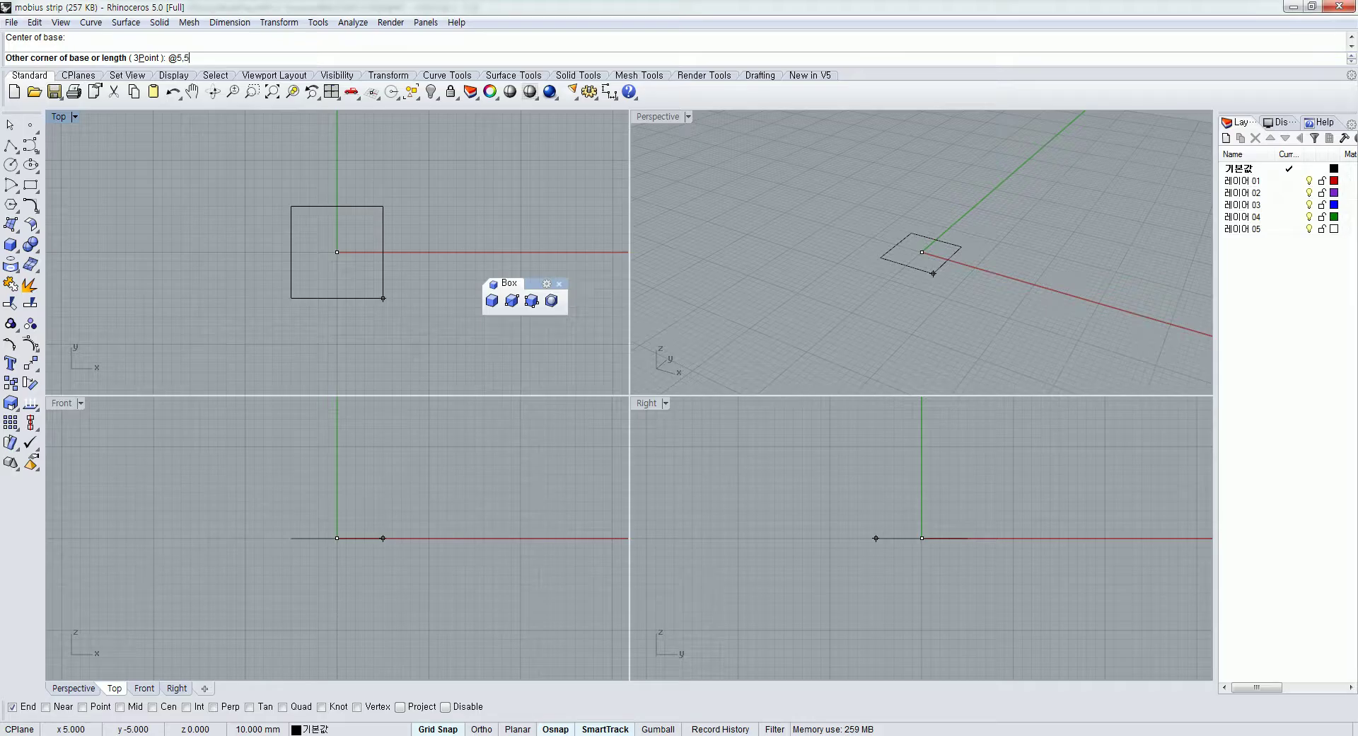
{"action": "key", "text": "Return"}
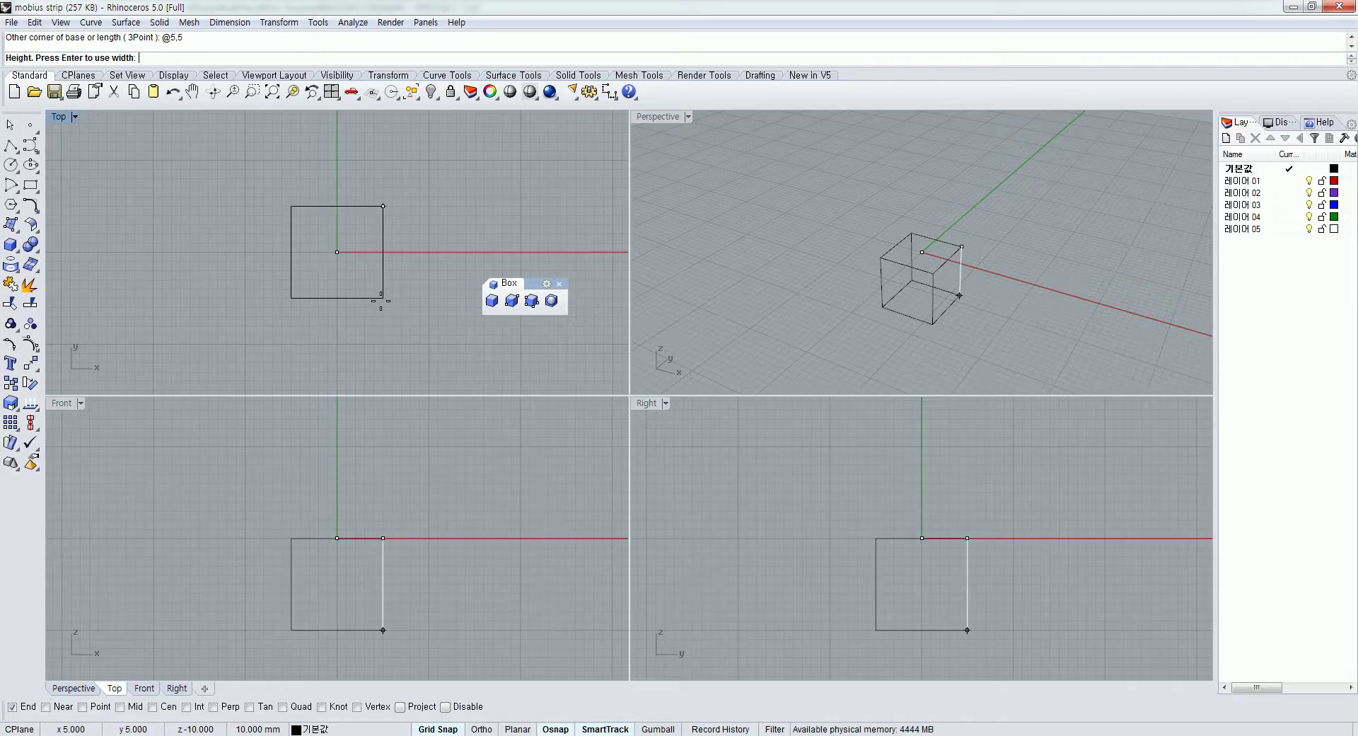
{"action": "type", "text": "40"}
{"action": "key", "text": "Return"}
{"action": "left_click", "coordinate": [773, 251]}
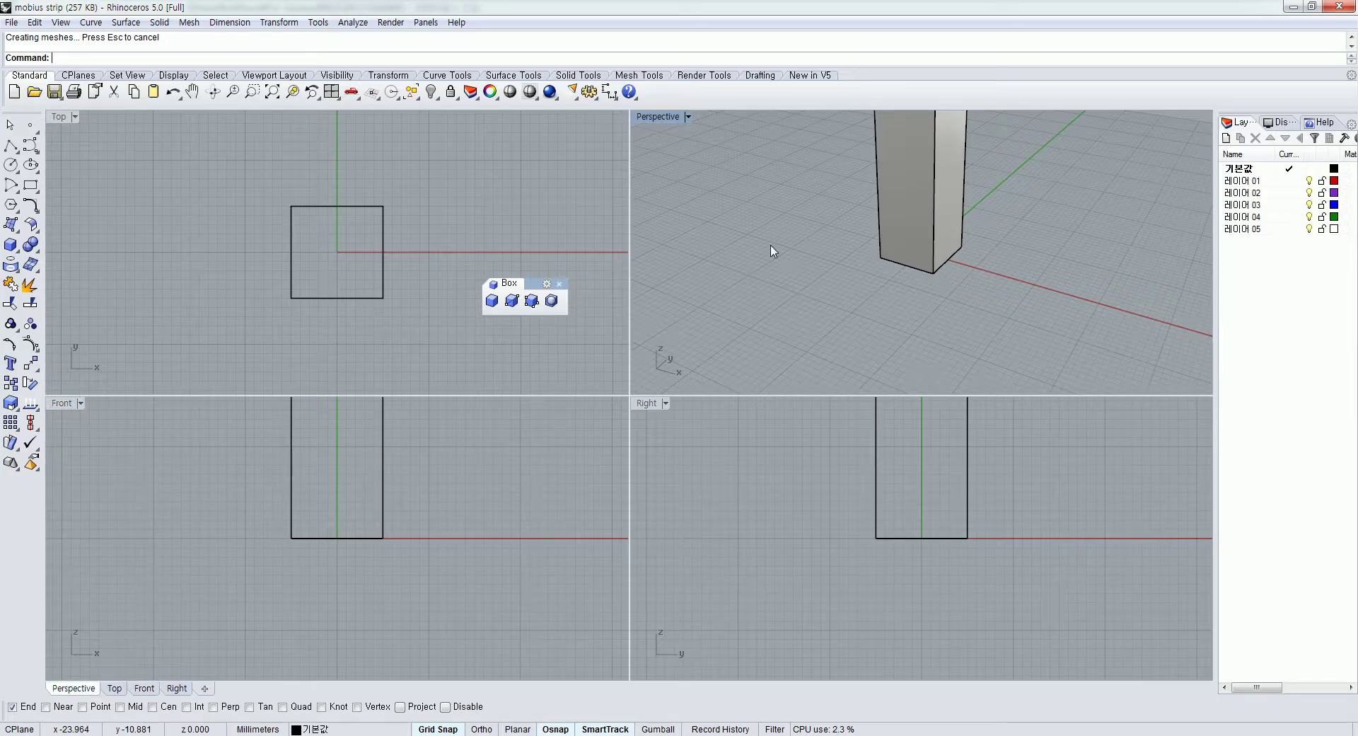
{"action": "right_click", "coordinate": [271, 91]}
{"action": "scroll", "coordinate": [849, 262], "scroll_direction": "down", "scroll_amount": 2}
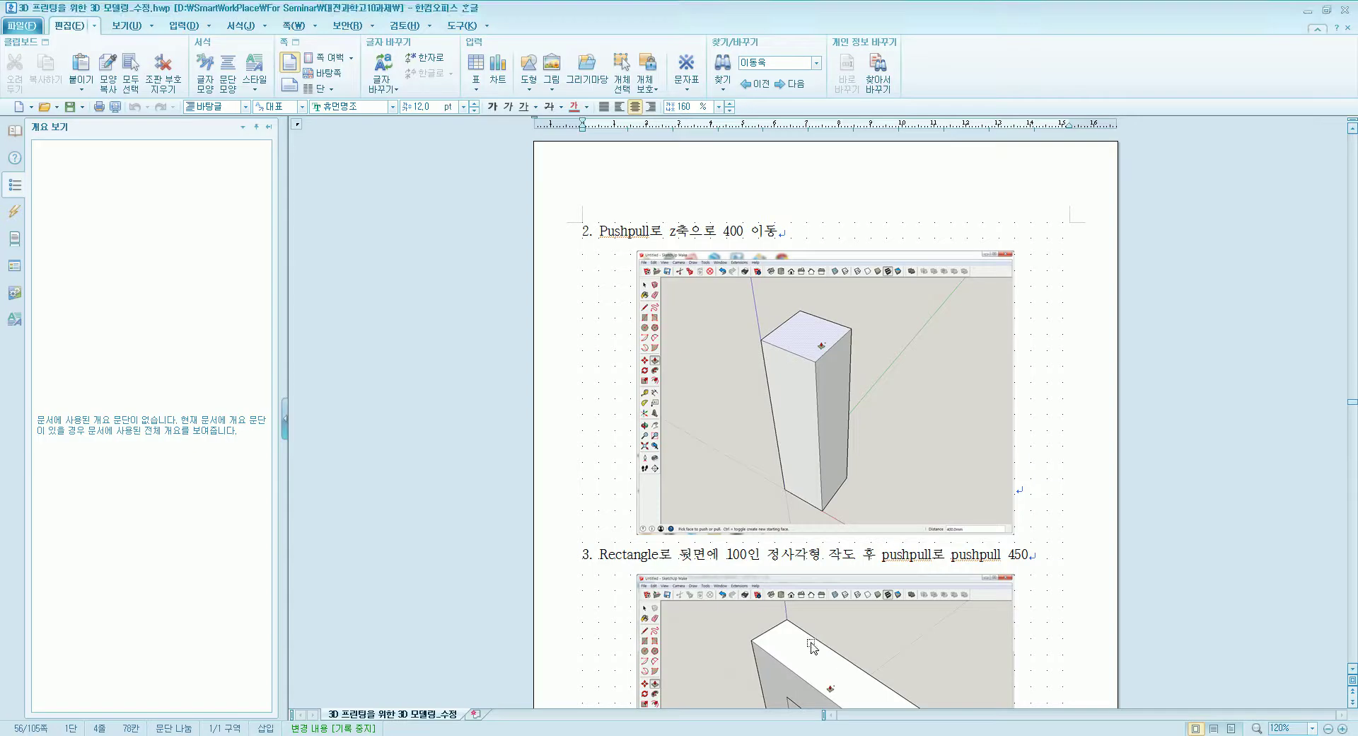
{"action": "scroll", "coordinate": [790, 473], "scroll_direction": "down", "scroll_amount": 5}
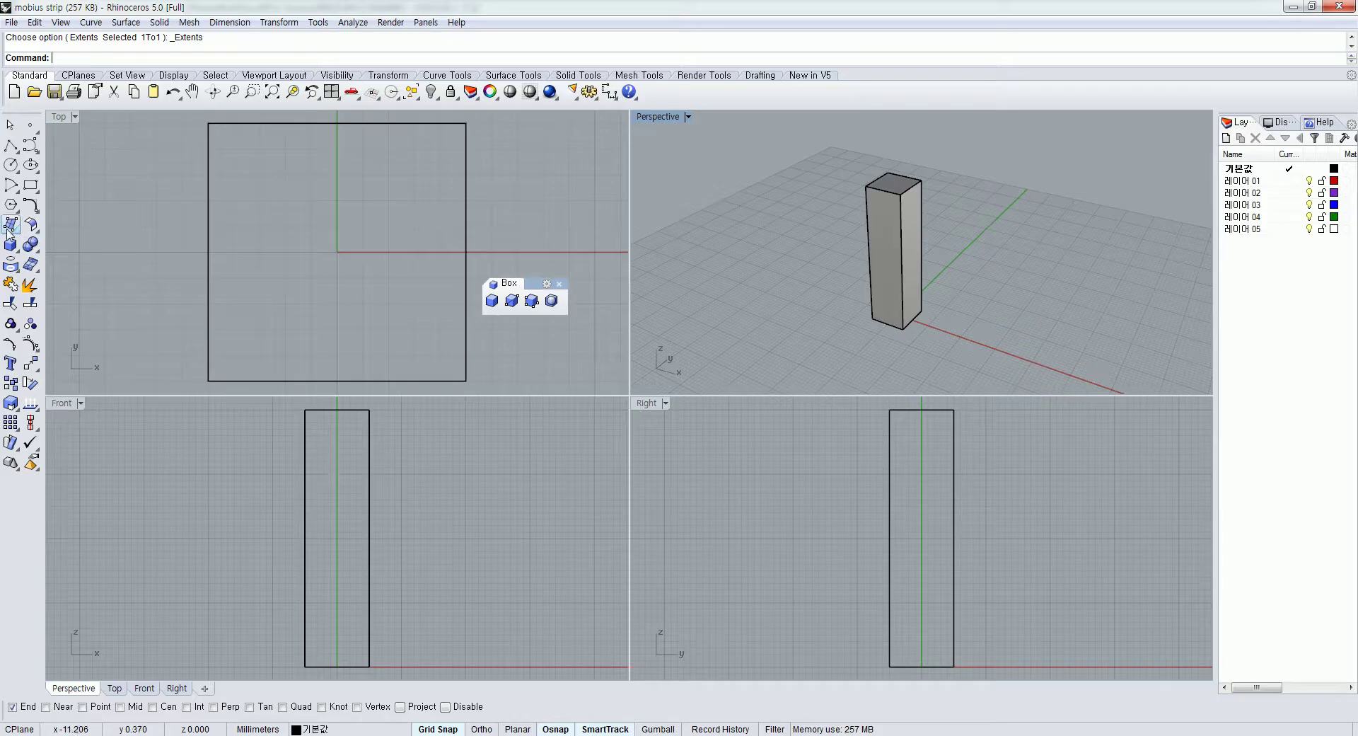
{"action": "left_click", "coordinate": [492, 301]}
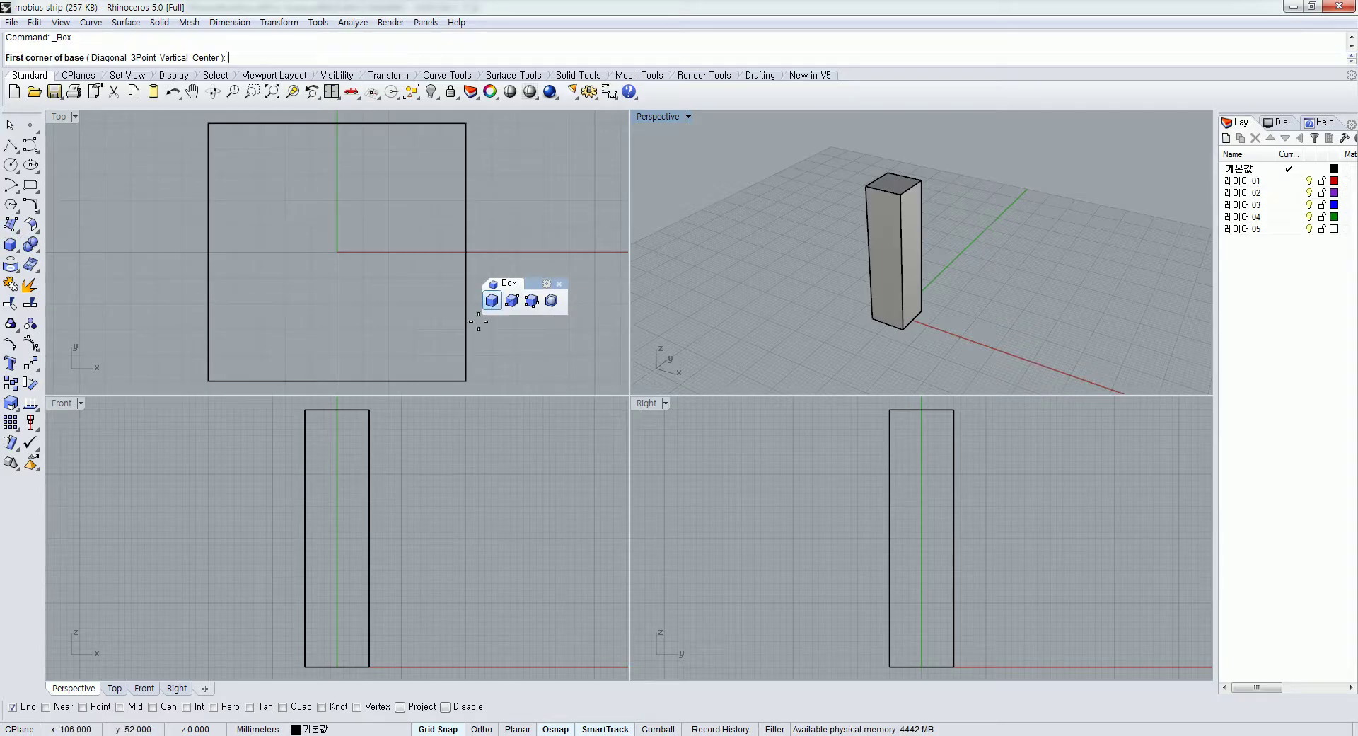
{"action": "left_click", "coordinate": [306, 410]}
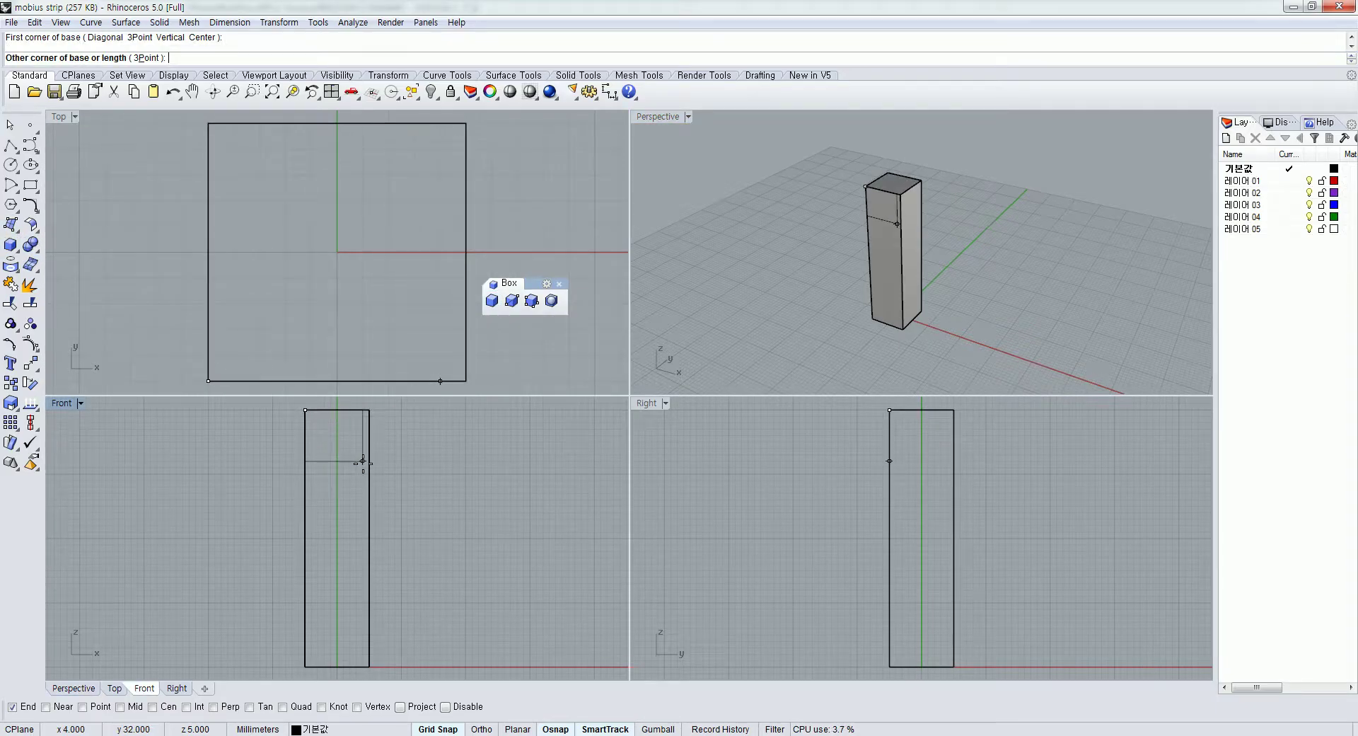
{"action": "type", "text": "@10,-10"}
{"action": "key", "text": "Return"}
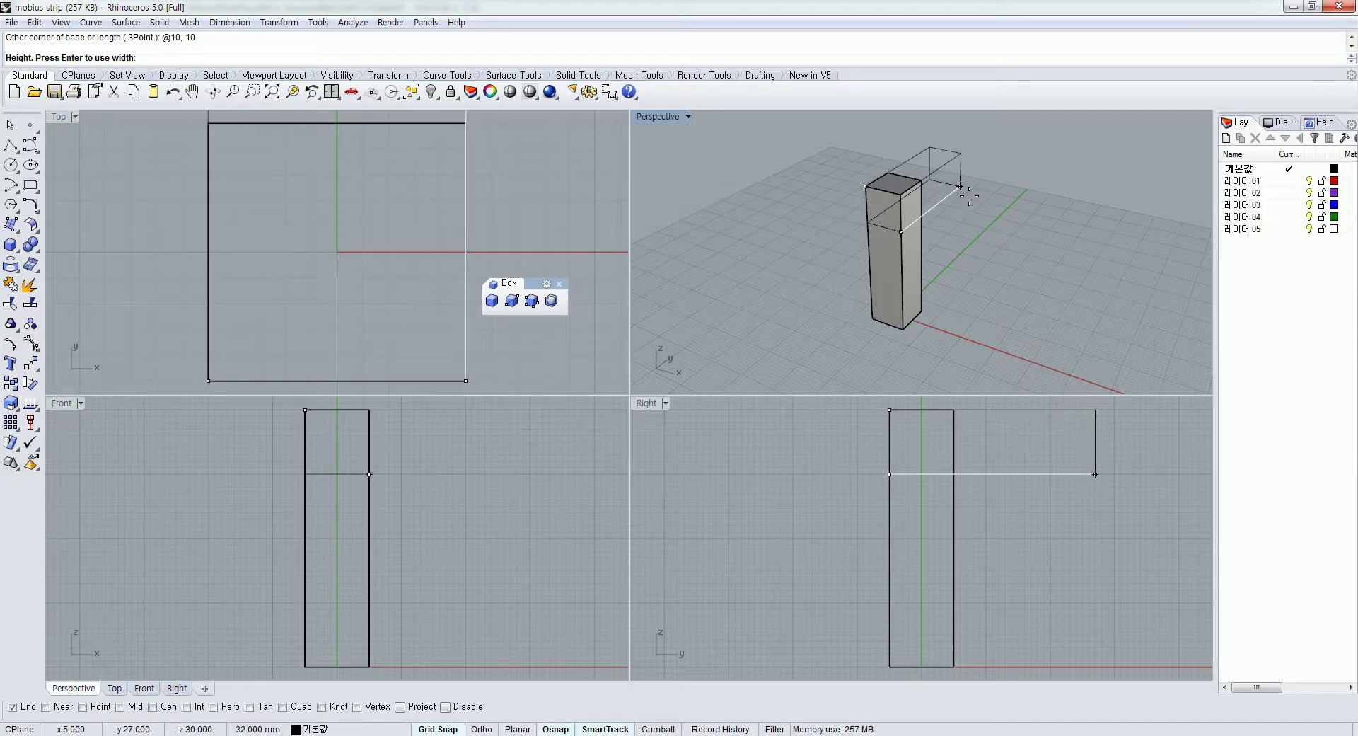
{"action": "type", "text": "45"}
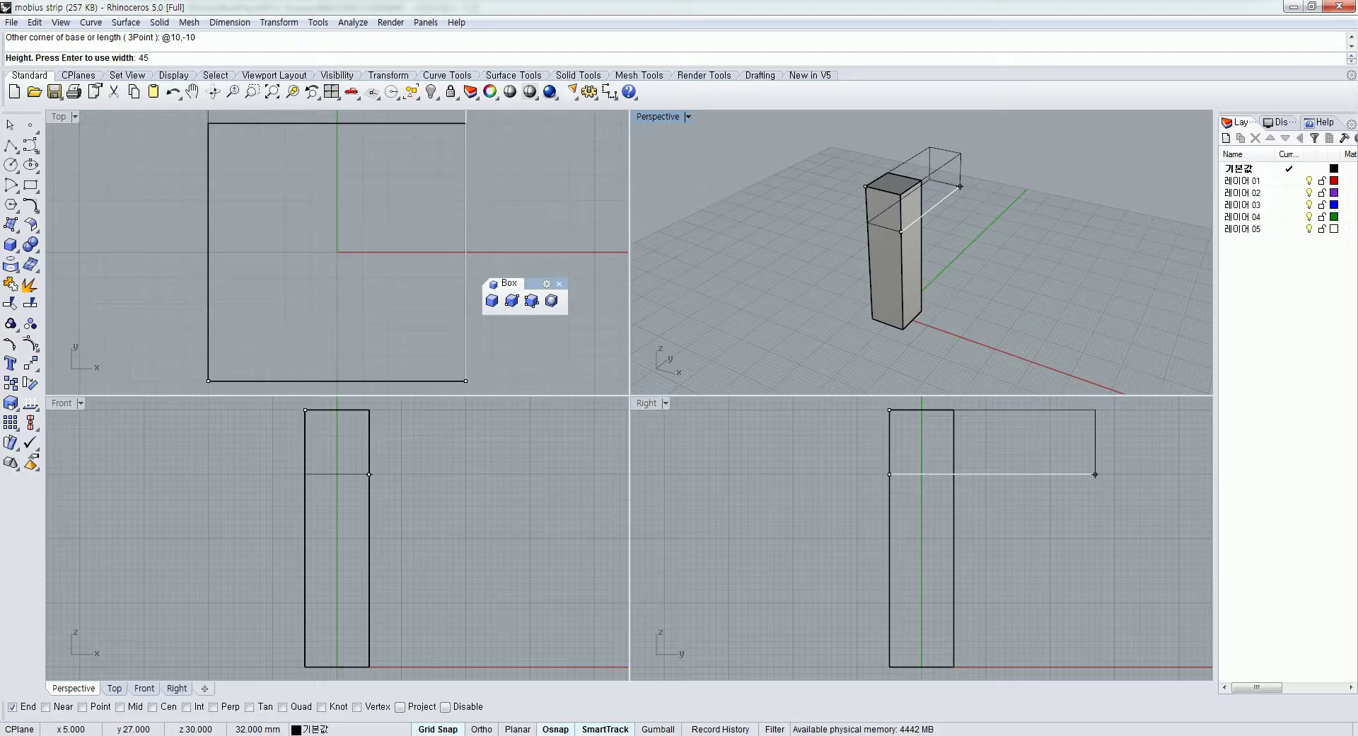
{"action": "key", "text": "Return"}
Move the 45 mm beam by its outer end corner to the pillar's top rear corner so it extends backwards
{"action": "left_click", "coordinate": [778, 331]}
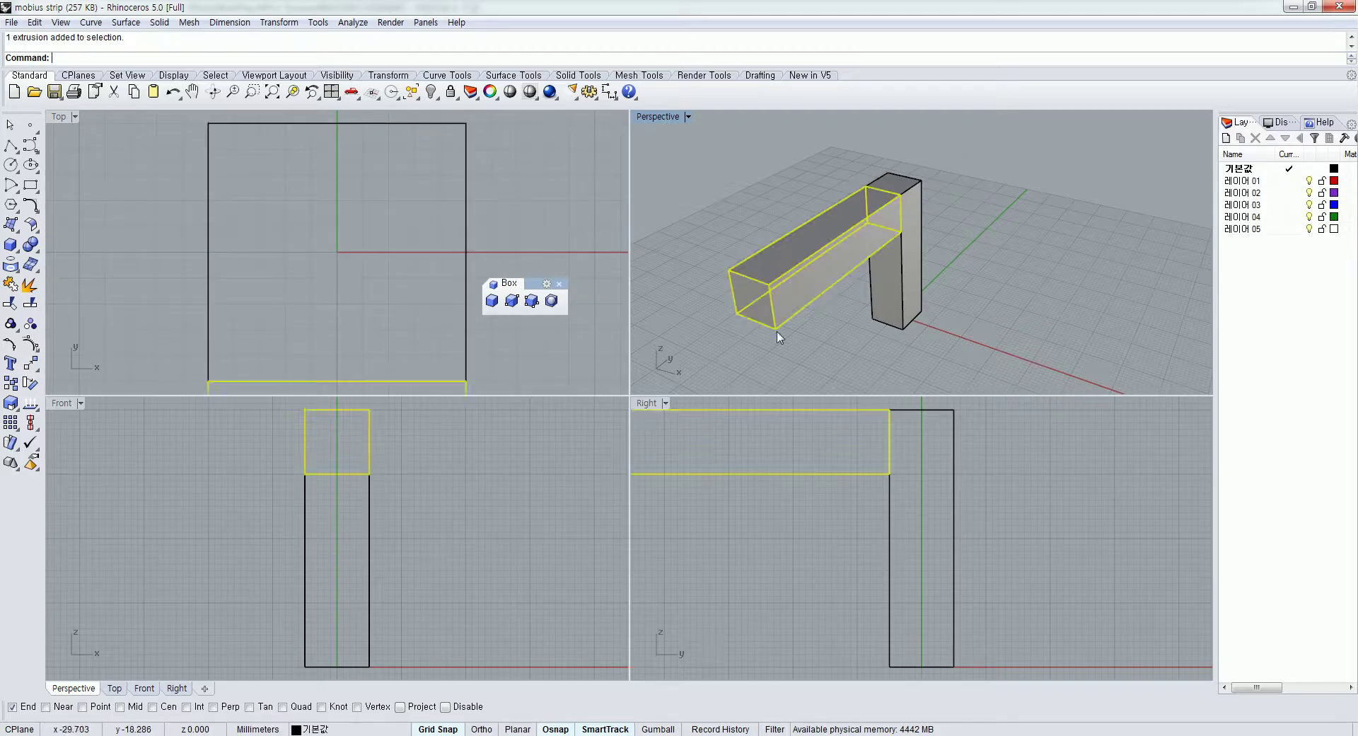
{"action": "left_click", "coordinate": [31, 363]}
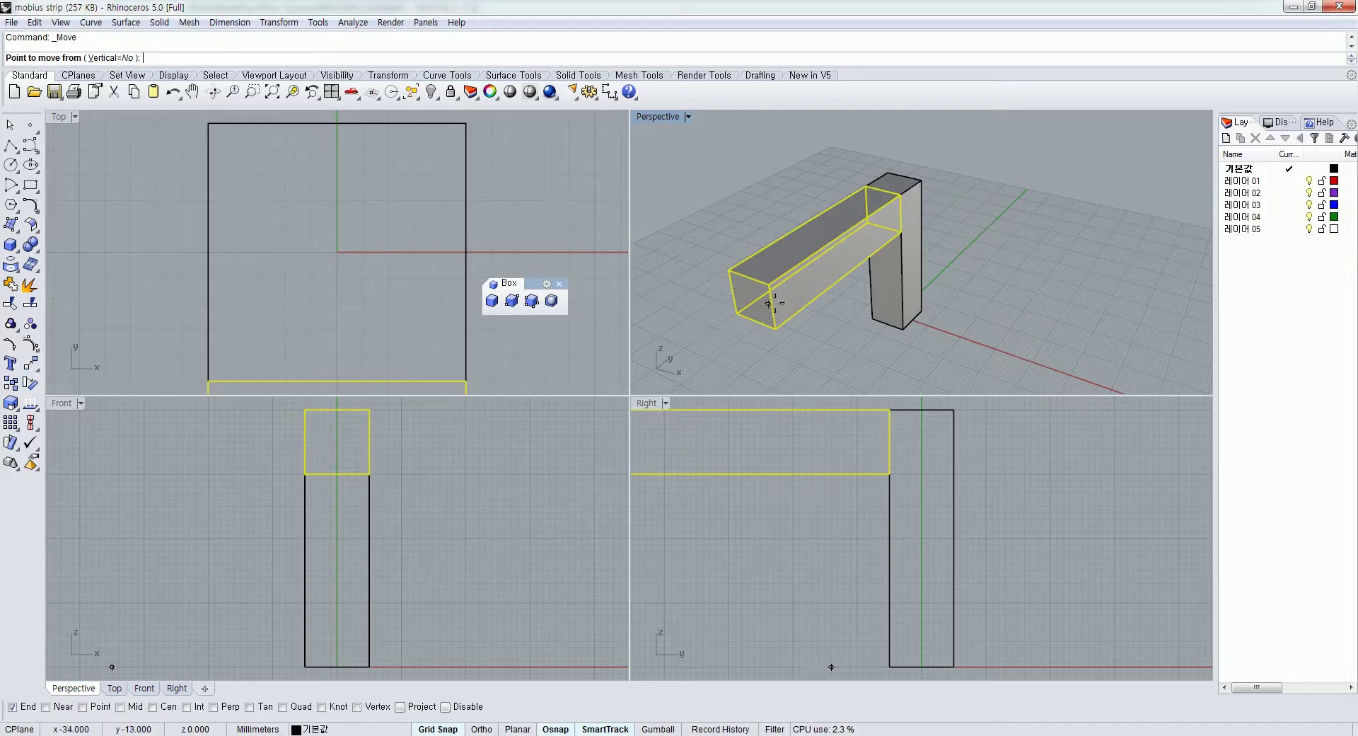
{"action": "left_click", "coordinate": [769, 285]}
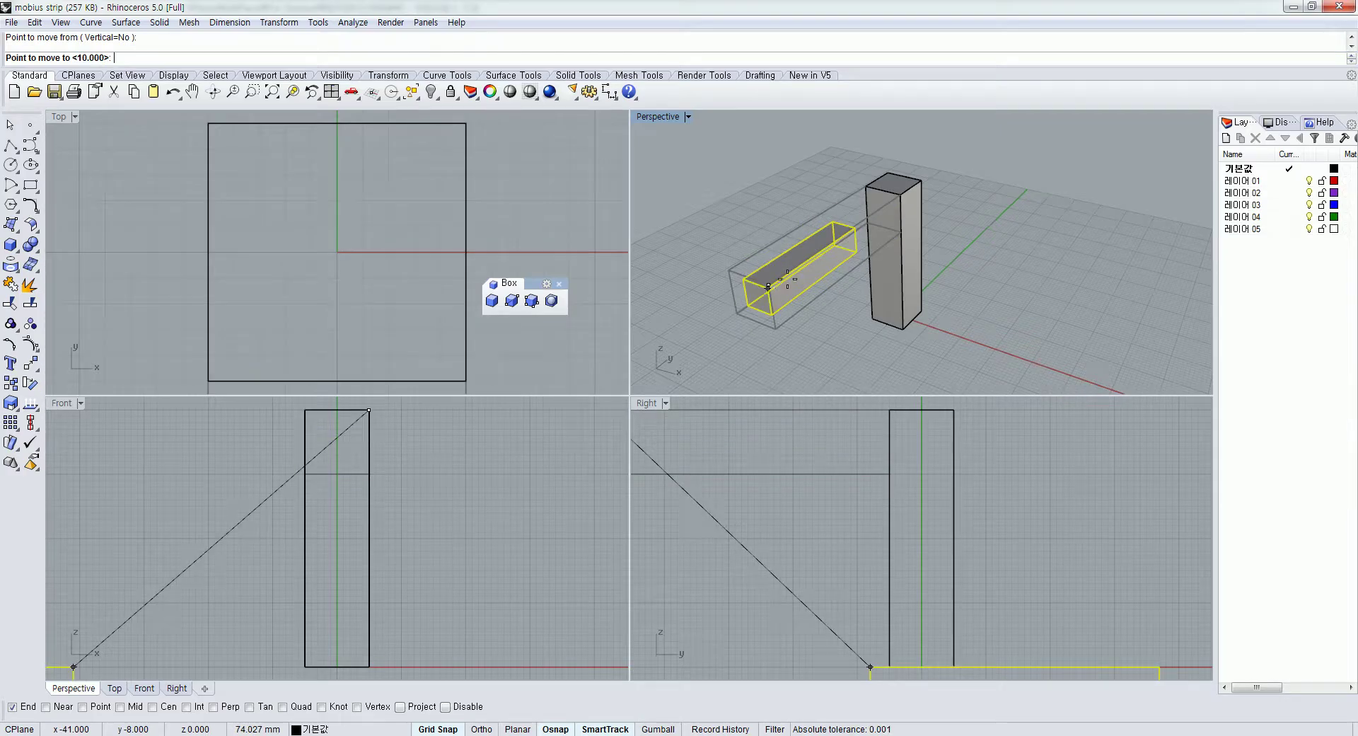
{"action": "left_click", "coordinate": [910, 181]}
{"action": "key", "text": "Escape"}
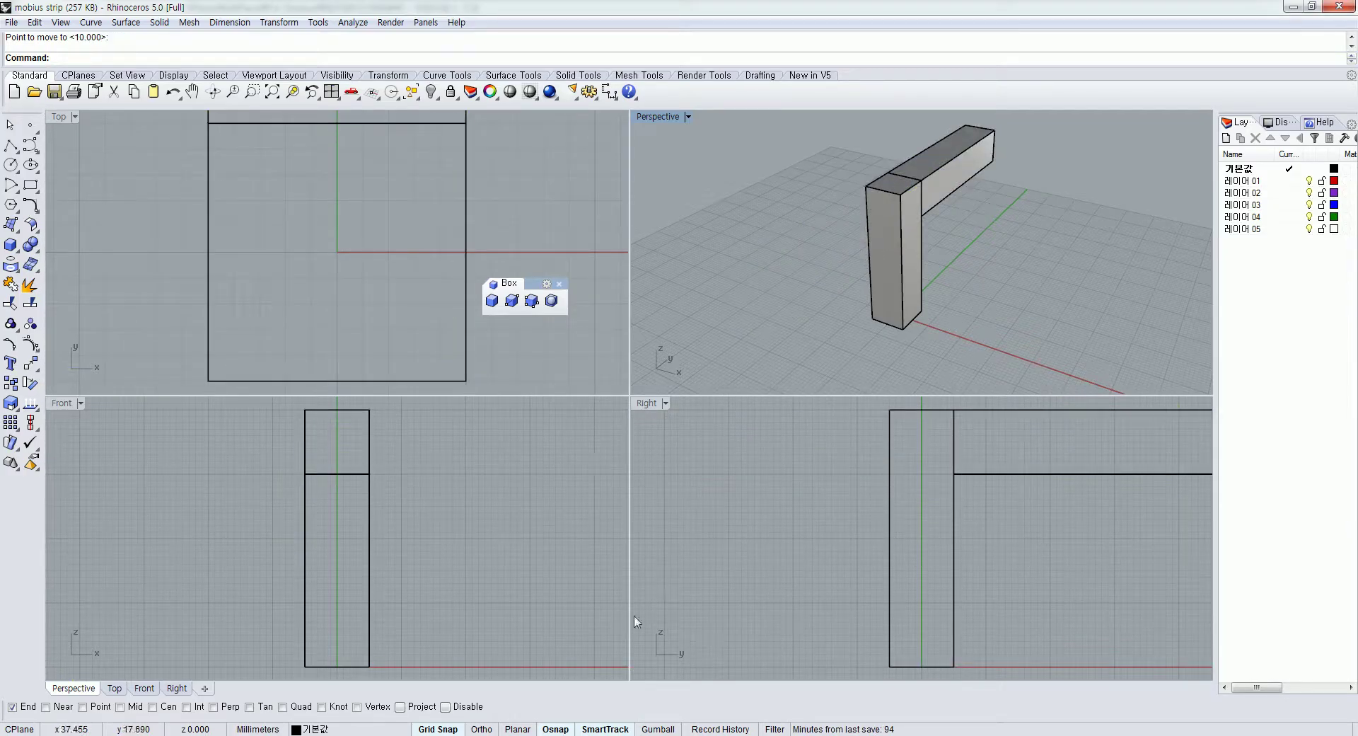
Check item 4 in the instructions, and draw a box in the Right view from the beam's far upper corner with corner @-10,-10 and height 30 mm
{"action": "key", "text": "alt+Tab"}
{"action": "scroll", "coordinate": [812, 582], "scroll_direction": "down", "scroll_amount": 6}
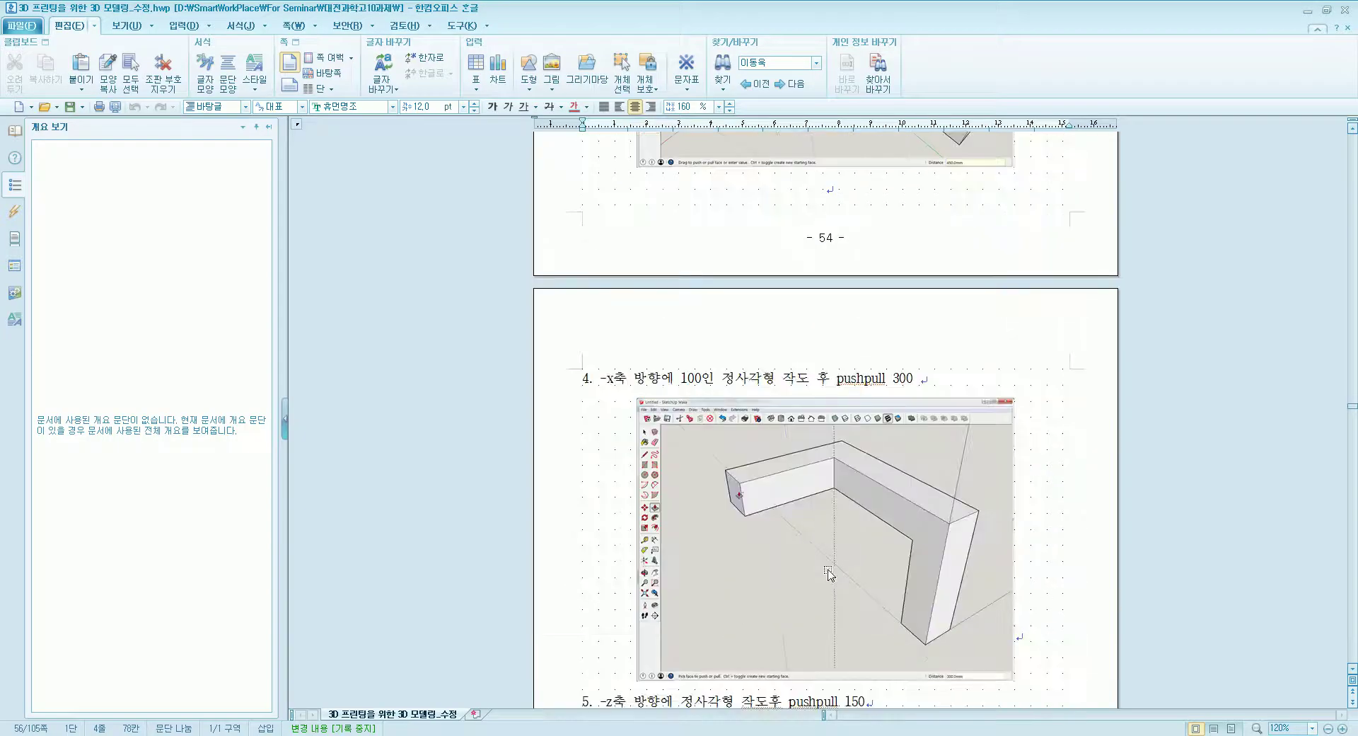
{"action": "key", "text": "alt+Tab"}
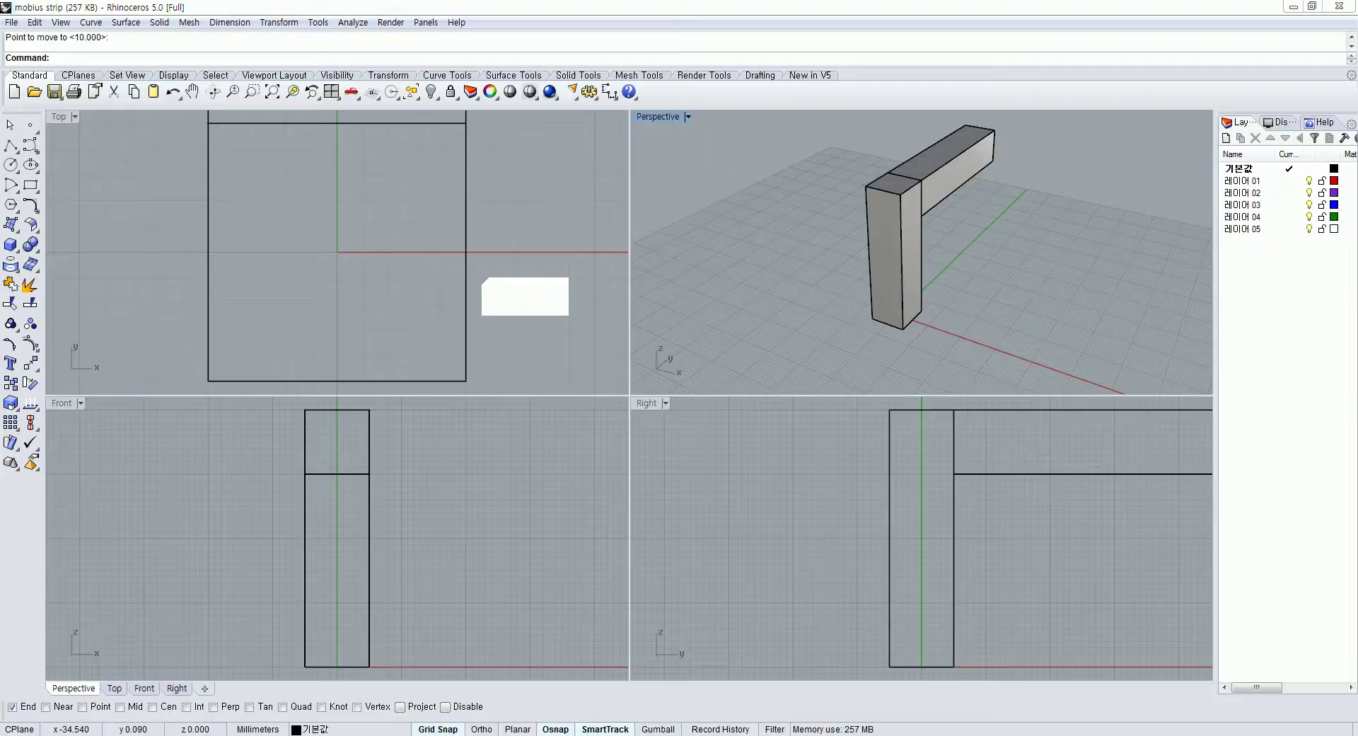
{"action": "right_click_drag", "start_coordinate": [956, 479], "coordinate": [819, 495]}
{"action": "left_click", "coordinate": [491, 300]}
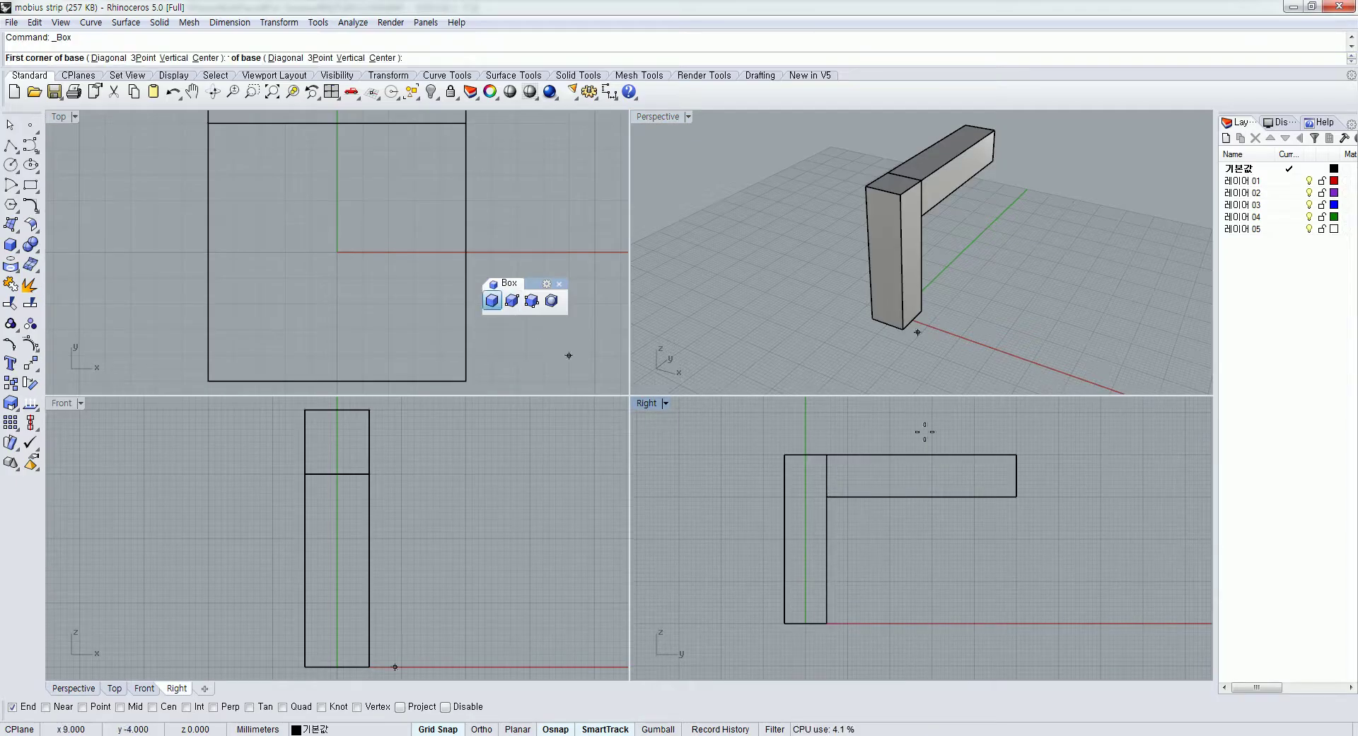
{"action": "left_click", "coordinate": [1016, 455]}
{"action": "type", "text": "@"}
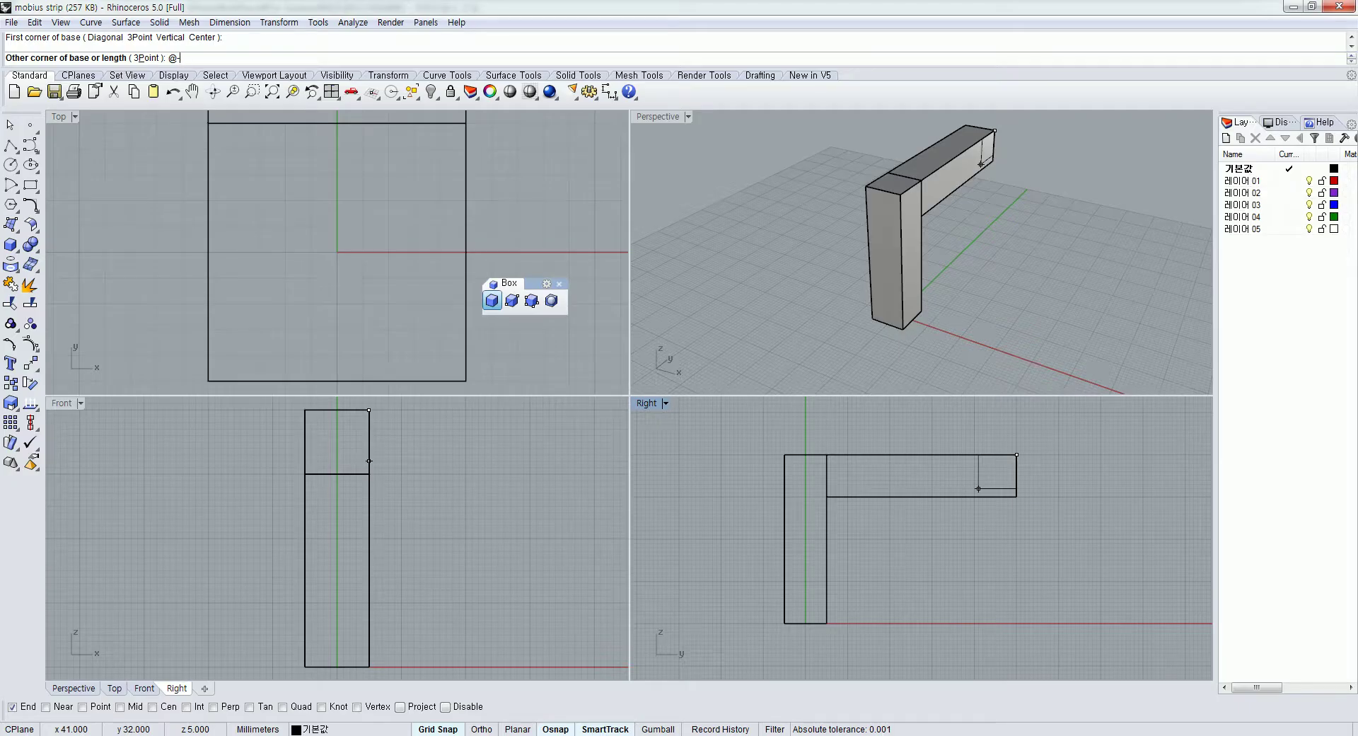
{"action": "type", "text": "-10,-10"}
{"action": "key", "text": "Return"}
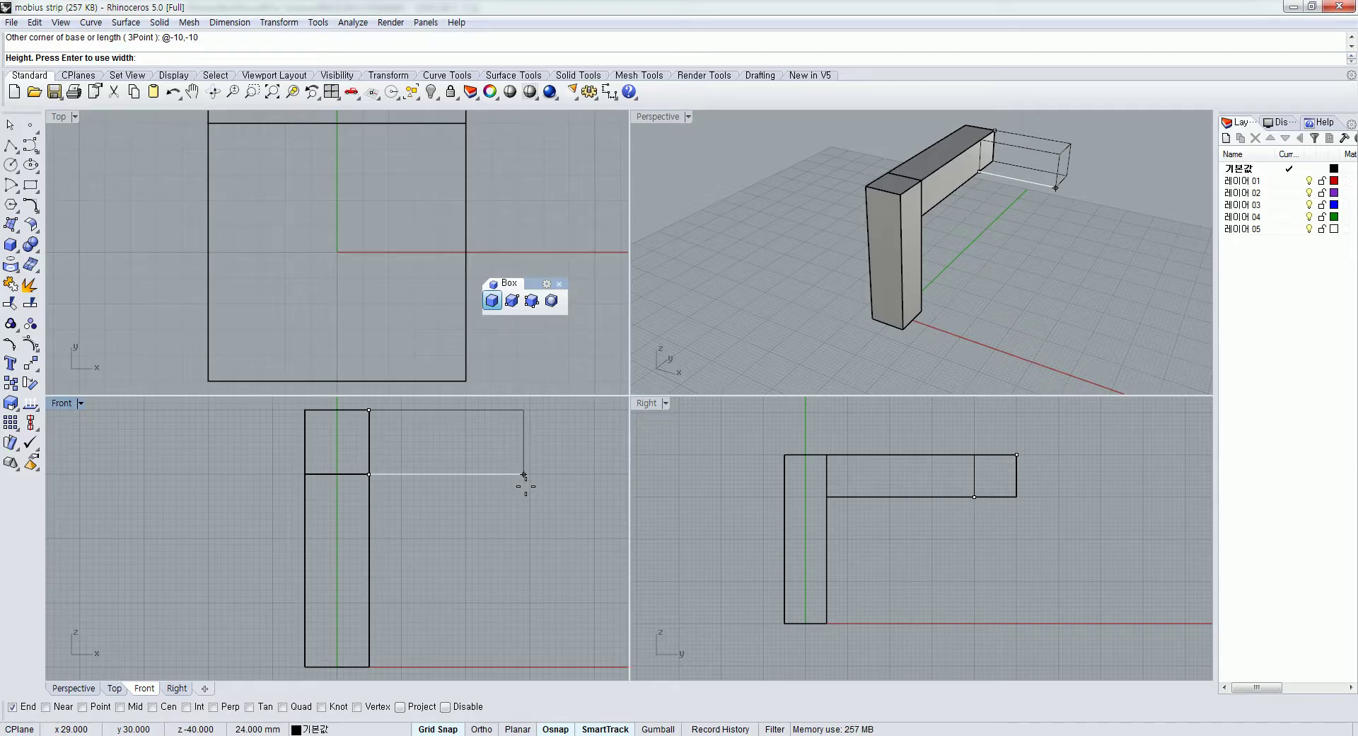
{"action": "type", "text": "30"}
{"action": "key", "text": "Return"}
{"action": "left_click", "coordinate": [975, 286]}
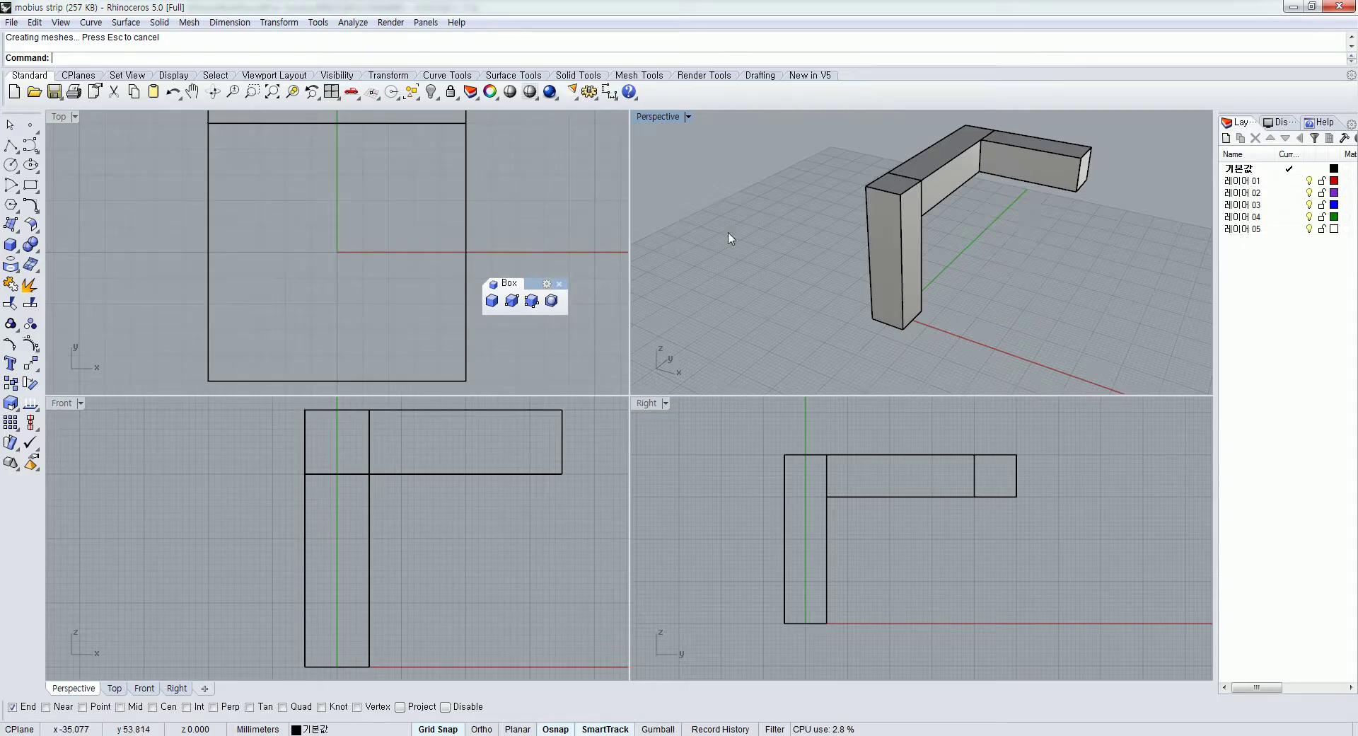
Move the 30 mm box by its outer upper corner to the beam's opposite rear corner so it extends in the negative X direction
{"action": "left_click", "coordinate": [946, 212]}
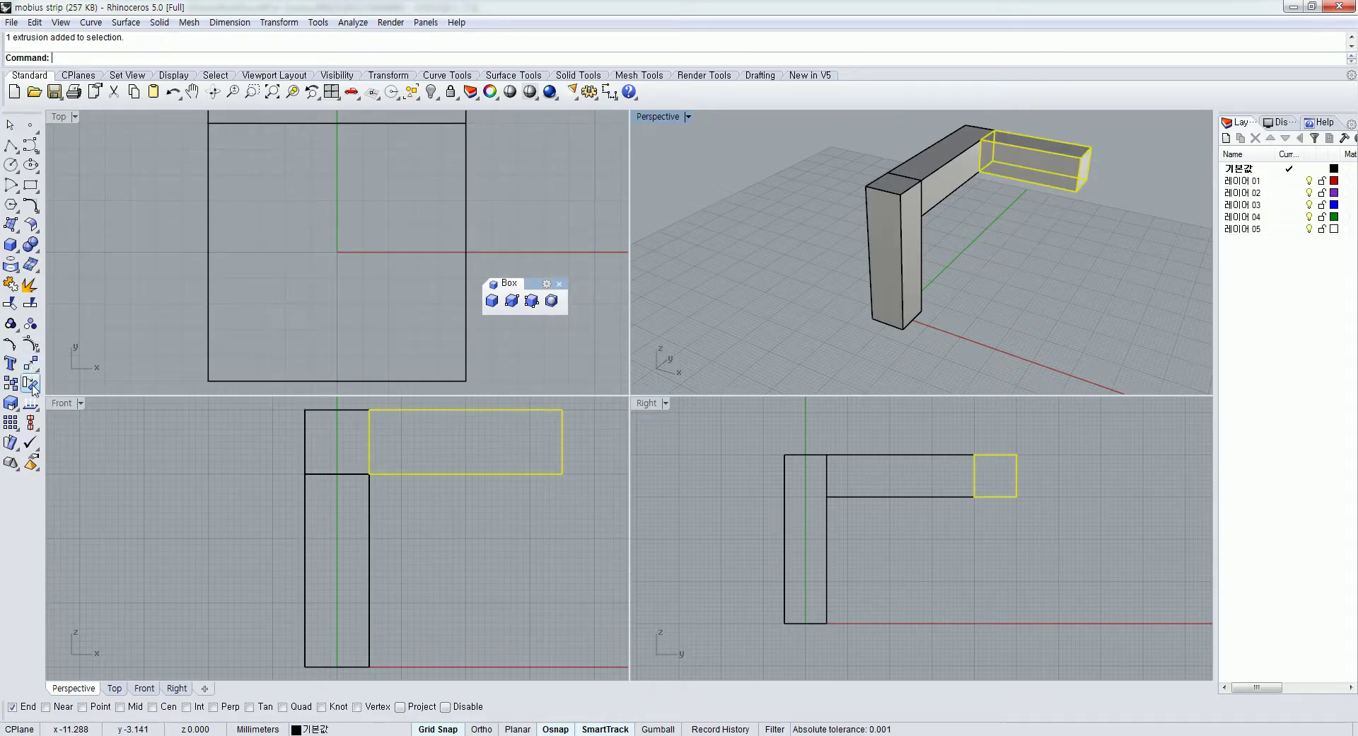
{"action": "left_click", "coordinate": [30, 363]}
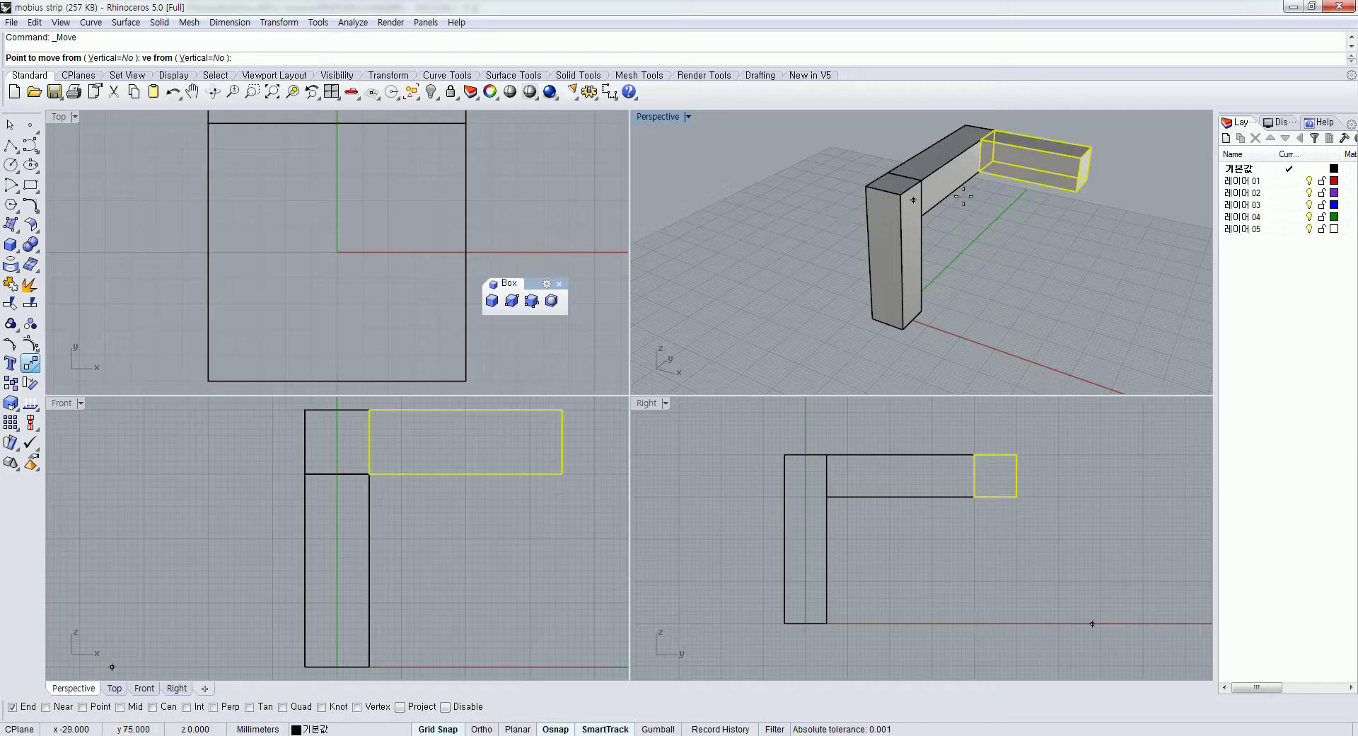
{"action": "left_click", "coordinate": [1092, 147]}
{"action": "left_click", "coordinate": [966, 125]}
{"action": "left_click", "coordinate": [925, 258]}
{"action": "mouse_move", "coordinate": [925, 258]}
{"action": "right_mouse_down"}
{"action": "mouse_move", "coordinate": [837, 276]}
{"action": "mouse_move", "coordinate": [883, 267]}
{"action": "mouse_move", "coordinate": [853, 268]}
{"action": "right_mouse_up"}
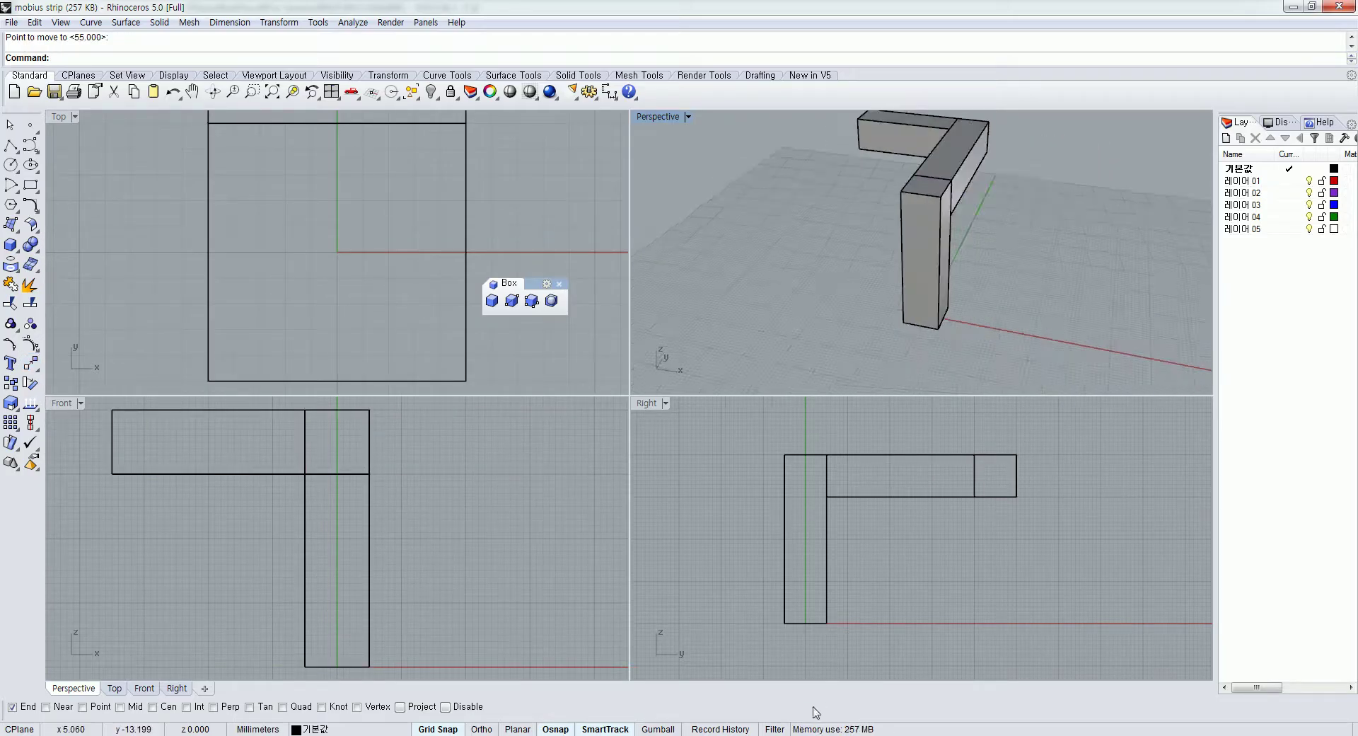
{"action": "key", "text": "alt+Tab"}
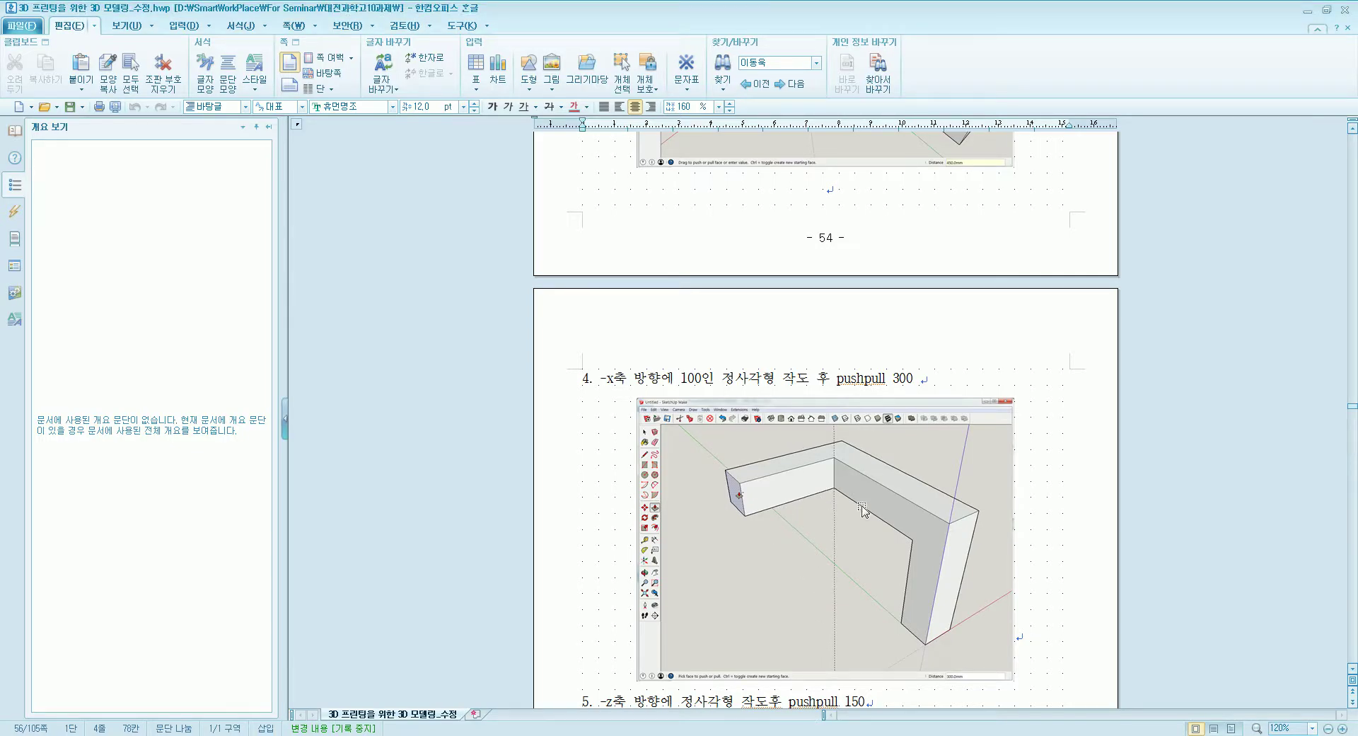
{"action": "scroll", "coordinate": [803, 571], "scroll_direction": "down", "scroll_amount": 6}
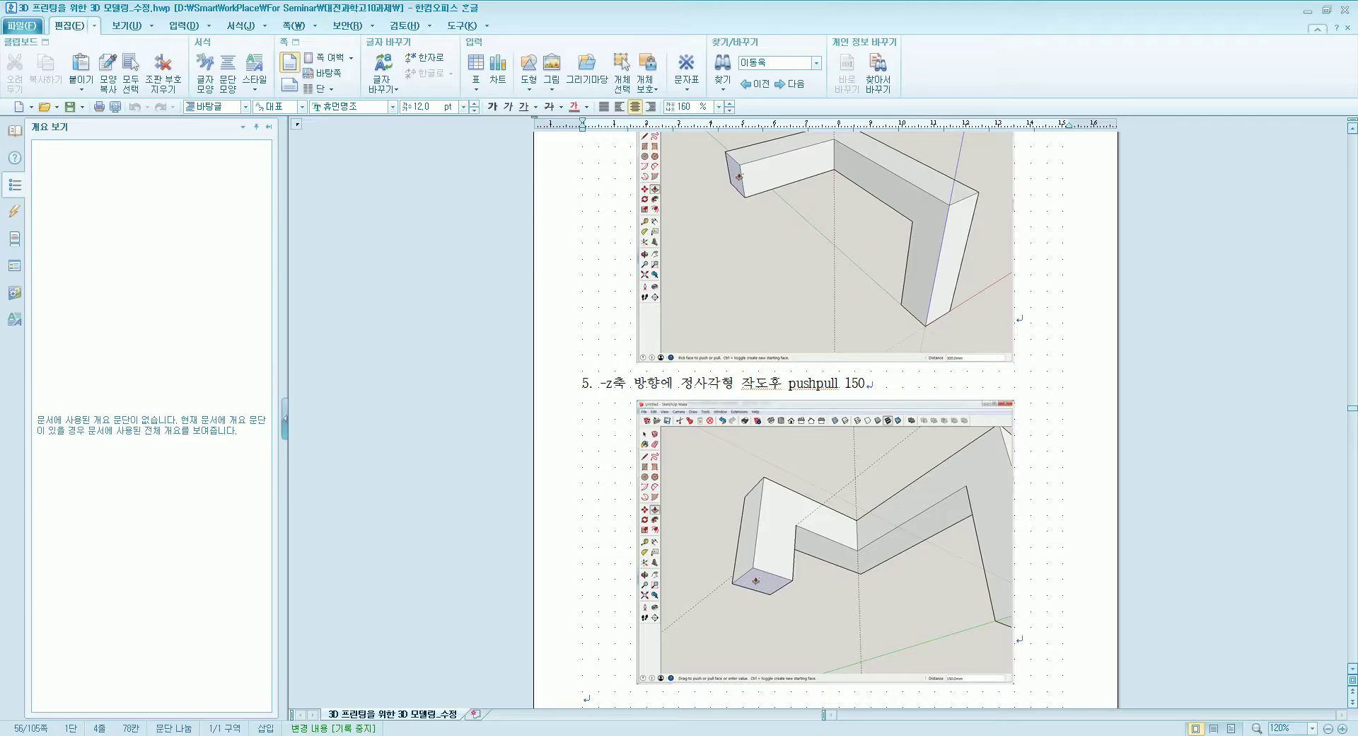
{"action": "key", "text": "alt+Tab"}
{"action": "scroll", "coordinate": [384, 309], "scroll_direction": "down", "scroll_amount": 5}
{"action": "right_click_drag", "start_coordinate": [384, 308], "coordinate": [320, 241]}
{"action": "scroll", "coordinate": [320, 241], "scroll_direction": "up", "scroll_amount": 3}
{"action": "right_click_drag", "start_coordinate": [351, 294], "coordinate": [372, 261]}
{"action": "left_click", "coordinate": [491, 300]}
{"action": "left_click", "coordinate": [291, 162]}
{"action": "type", "text": "@10,"}
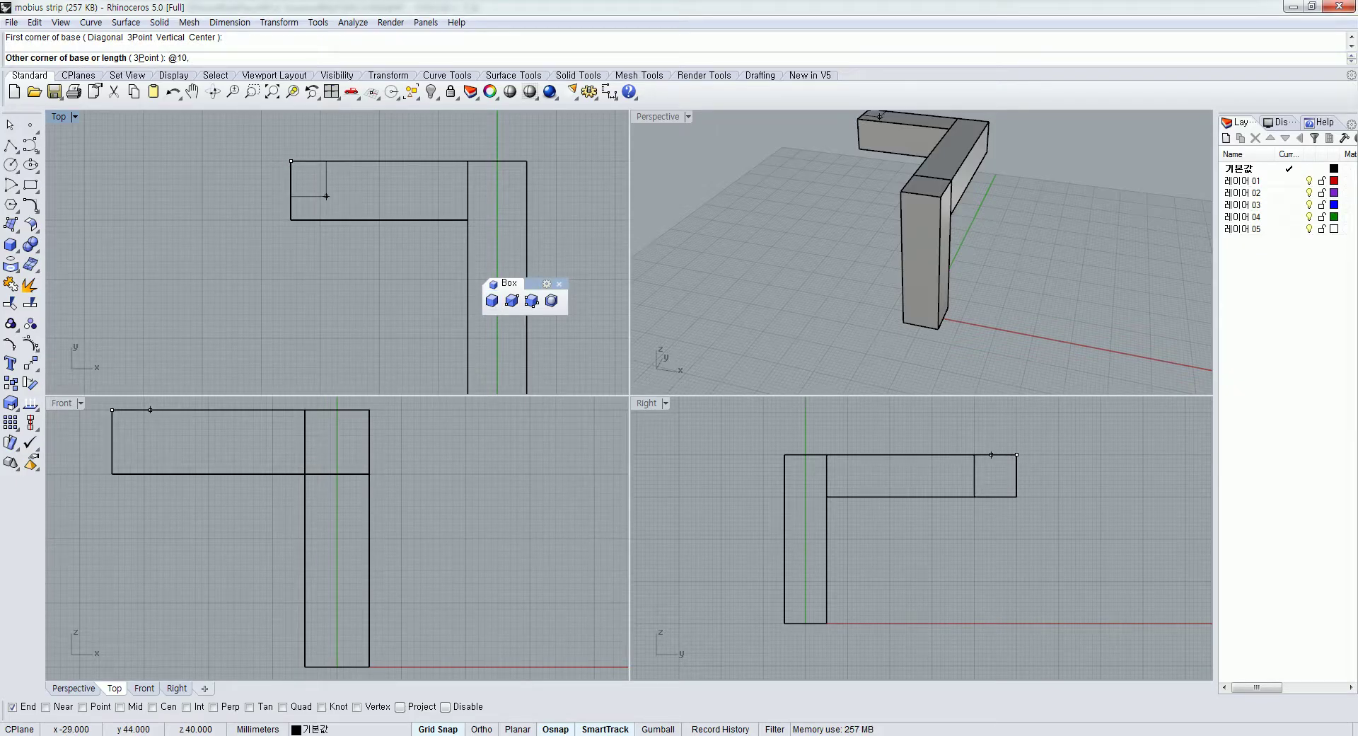
{"action": "type", "text": "-10"}
{"action": "key", "text": "Return"}
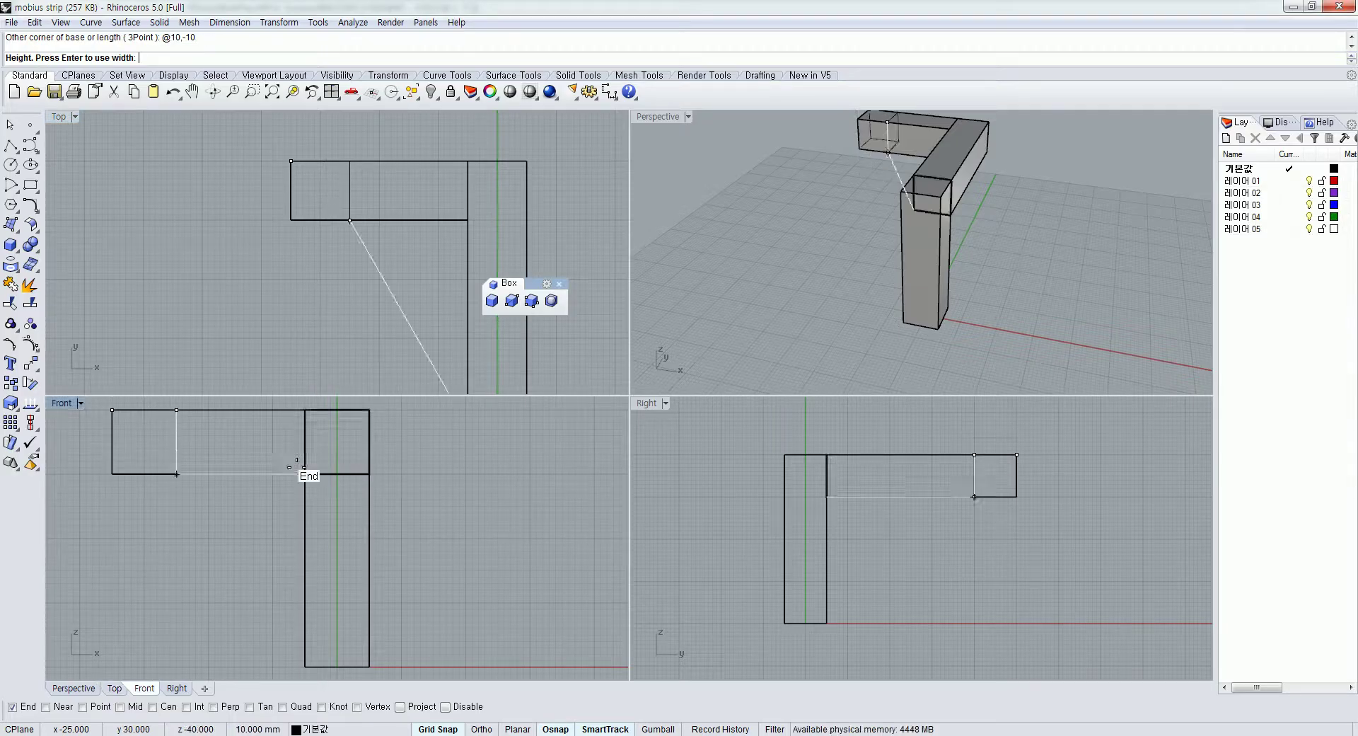
{"action": "type", "text": "10"}
{"action": "key", "text": "Return"}
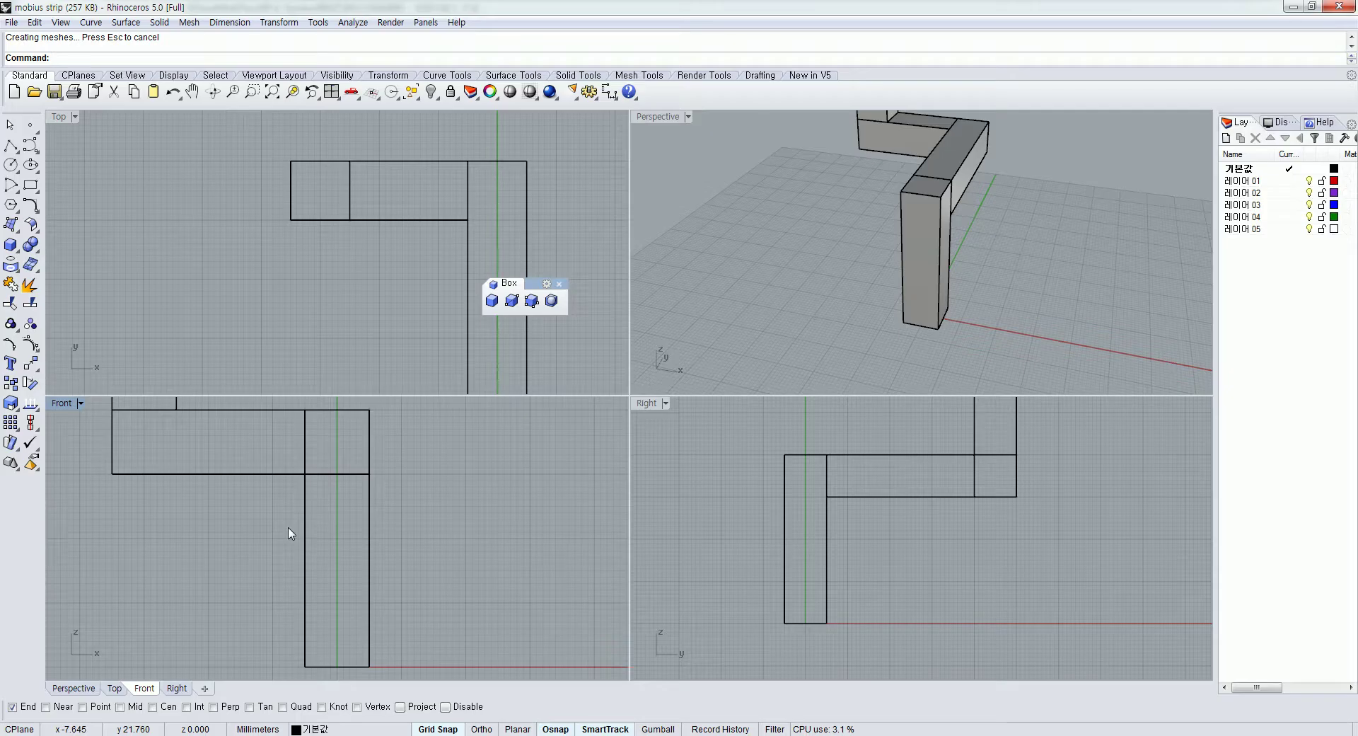
Move the 15 mm box down from its upper front corner to the arm's lower front corner so it hangs below the arm's end
{"action": "scroll", "coordinate": [291, 534], "scroll_direction": "down", "scroll_amount": 3}
{"action": "left_click", "coordinate": [868, 189]}
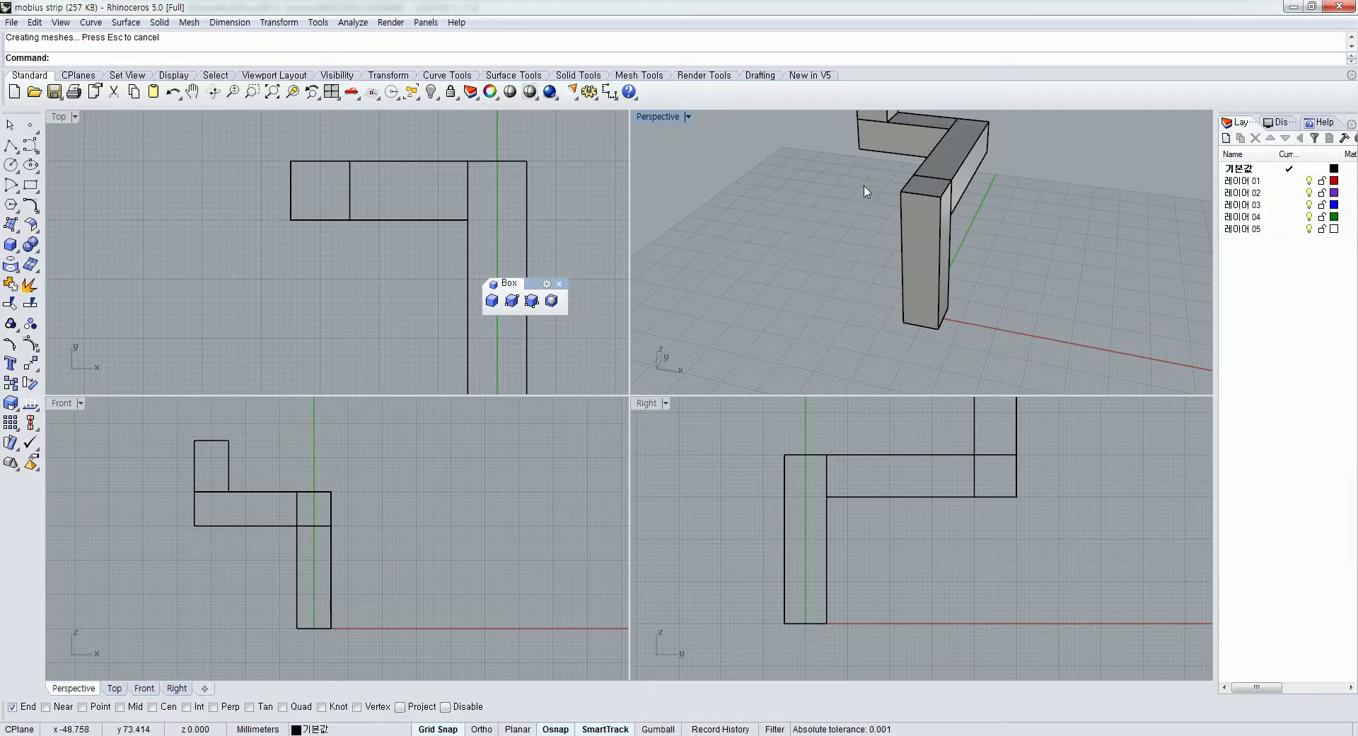
{"action": "right_click_drag", "start_coordinate": [866, 191], "coordinate": [854, 272]}
{"action": "left_click", "coordinate": [866, 174]}
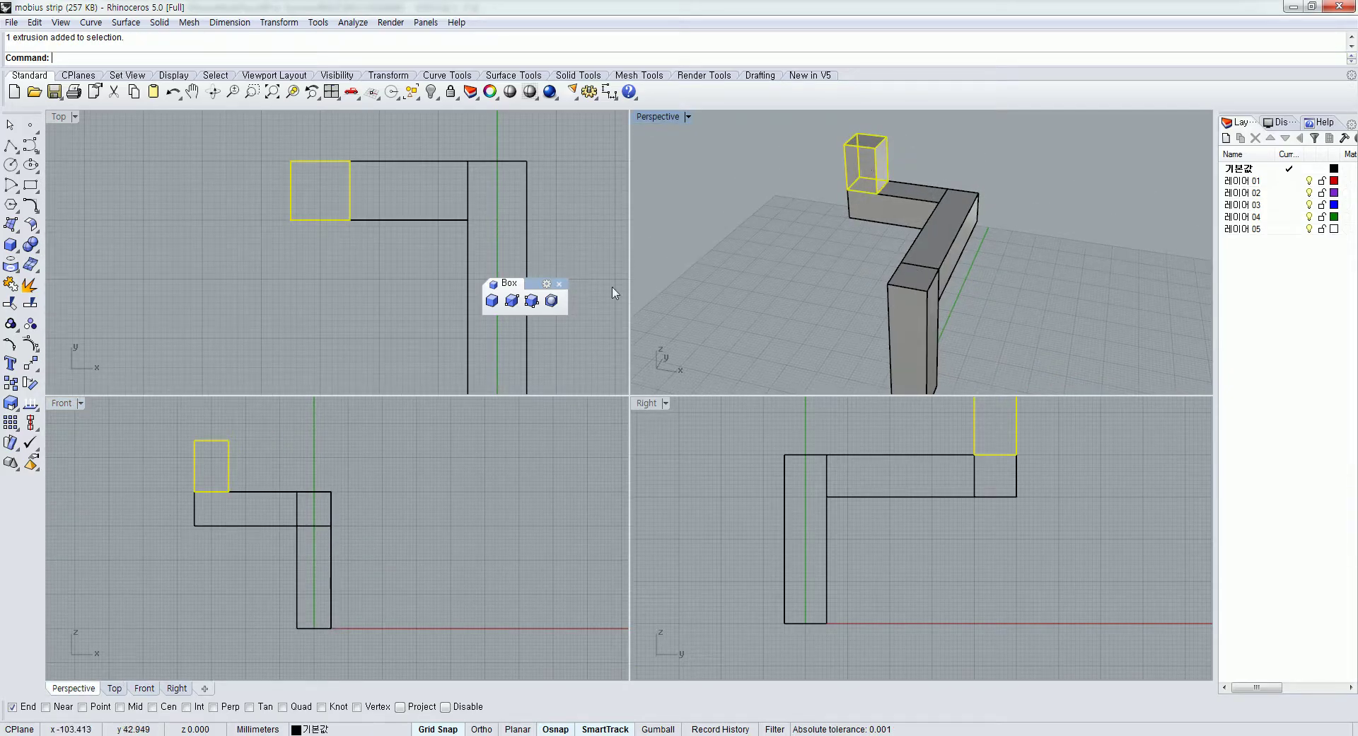
{"action": "left_click", "coordinate": [37, 380]}
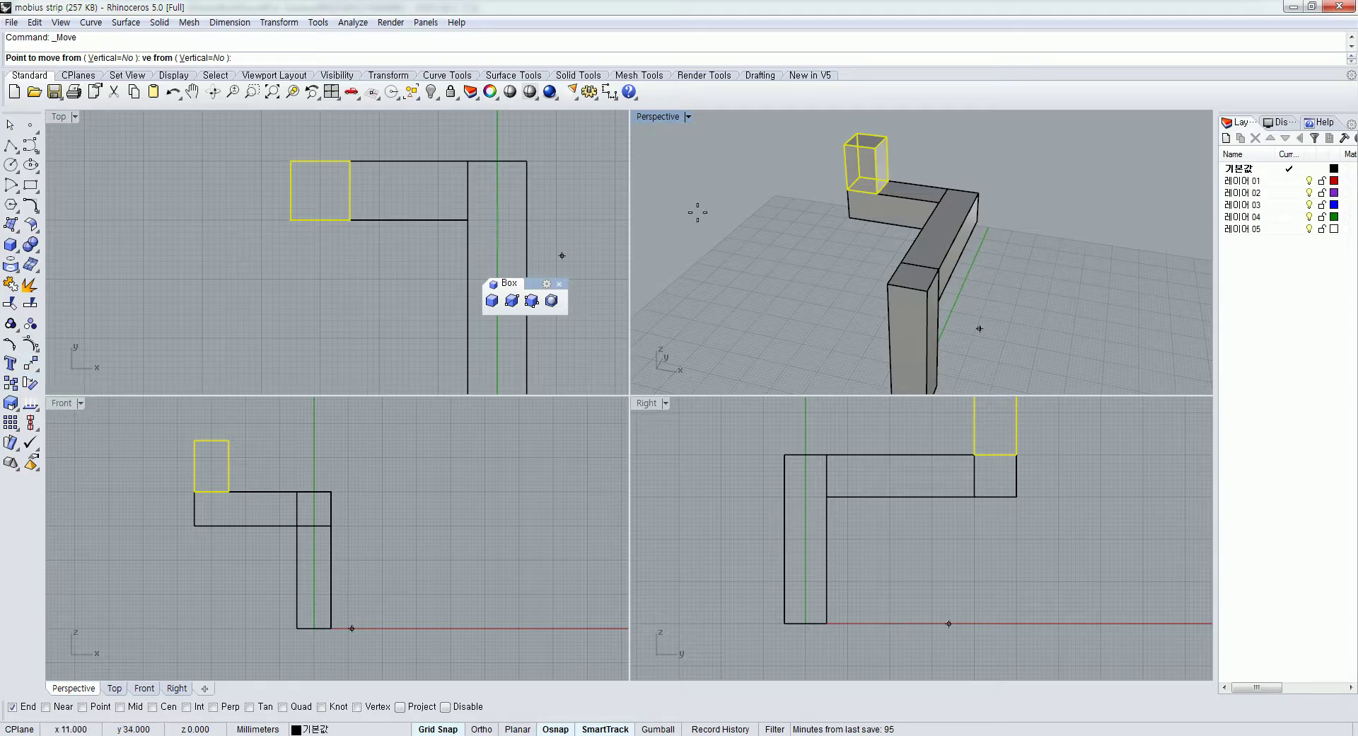
{"action": "left_click", "coordinate": [846, 145]}
{"action": "left_click", "coordinate": [851, 219]}
{"action": "key", "text": "Escape"}
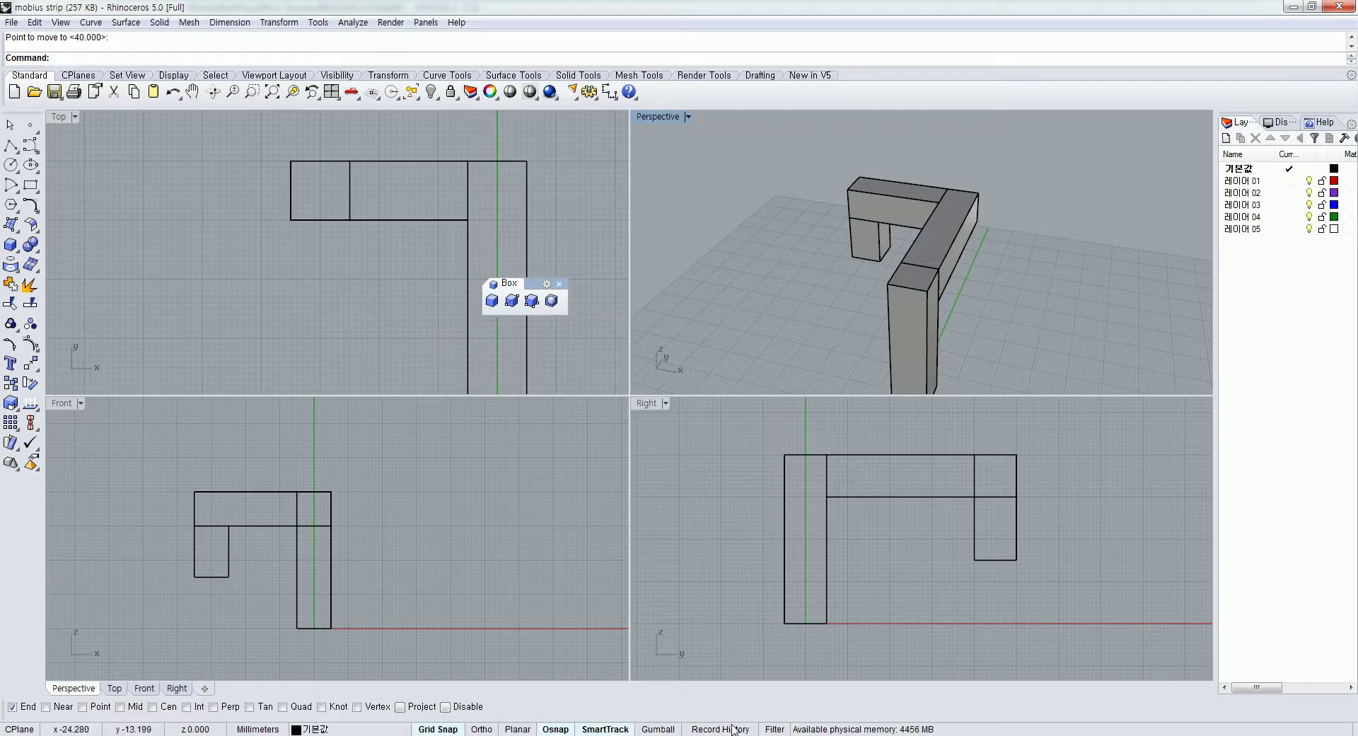
Check item 6 in the written SketchUp instructions, then return to Rhino
{"action": "key", "text": "alt+Tab"}
{"action": "scroll", "coordinate": [752, 569], "scroll_direction": "down", "scroll_amount": 10}
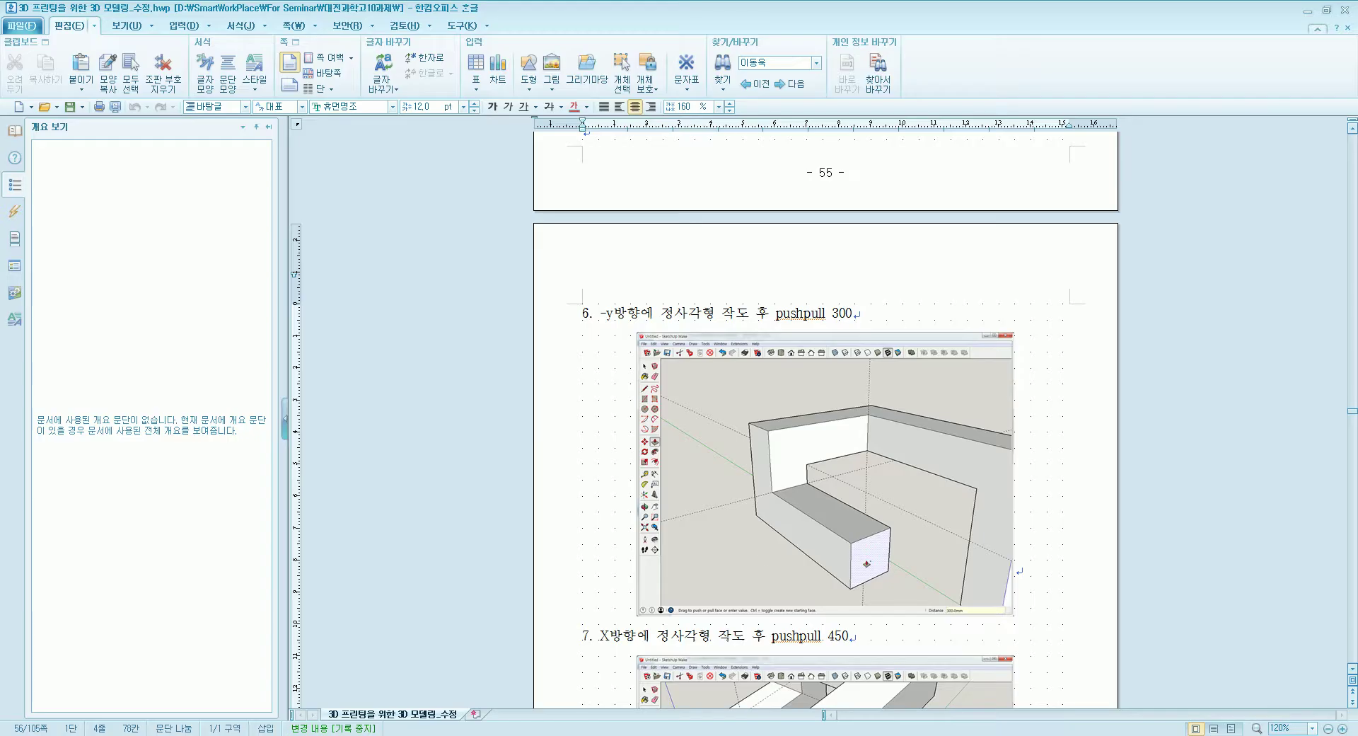
{"action": "key", "text": "alt+Tab"}
{"action": "left_click", "coordinate": [491, 300]}
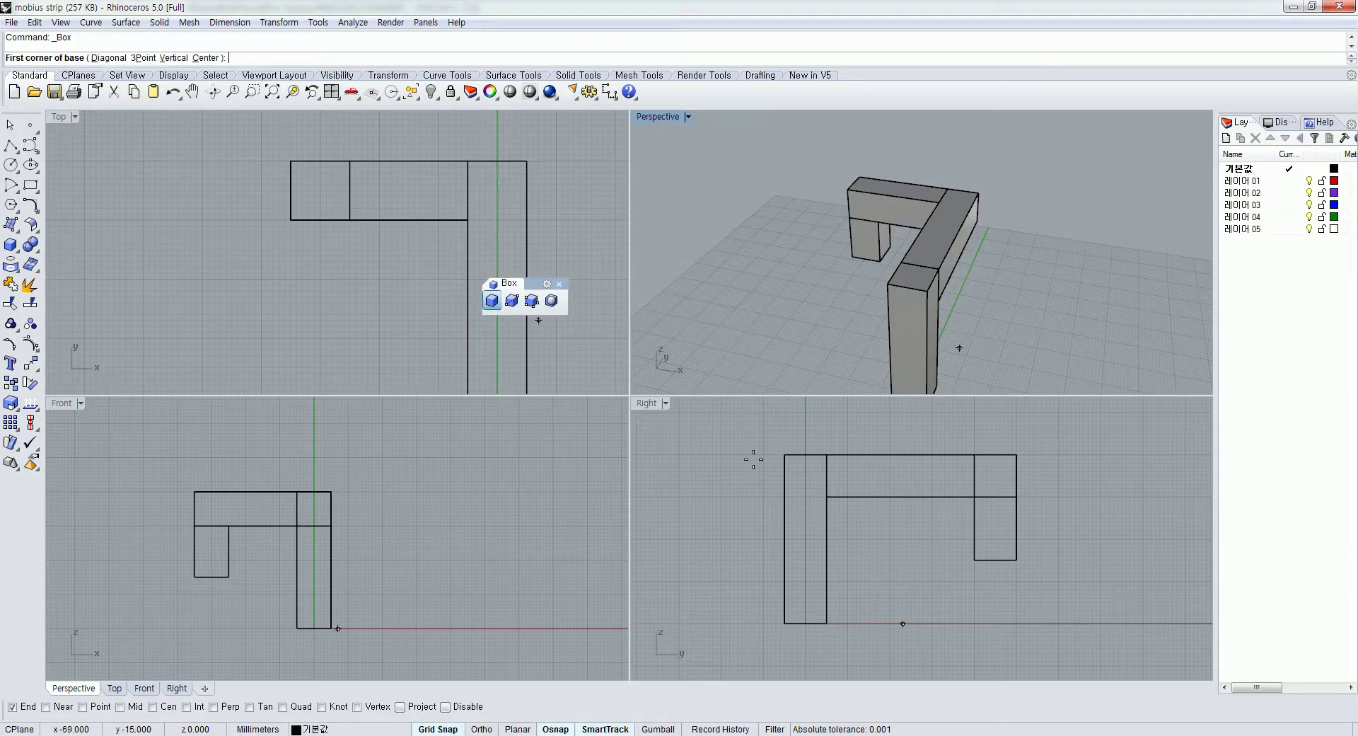
{"action": "left_click", "coordinate": [974, 556]}
{"action": "type", "text": "@10,10"}
{"action": "key", "text": "Return"}
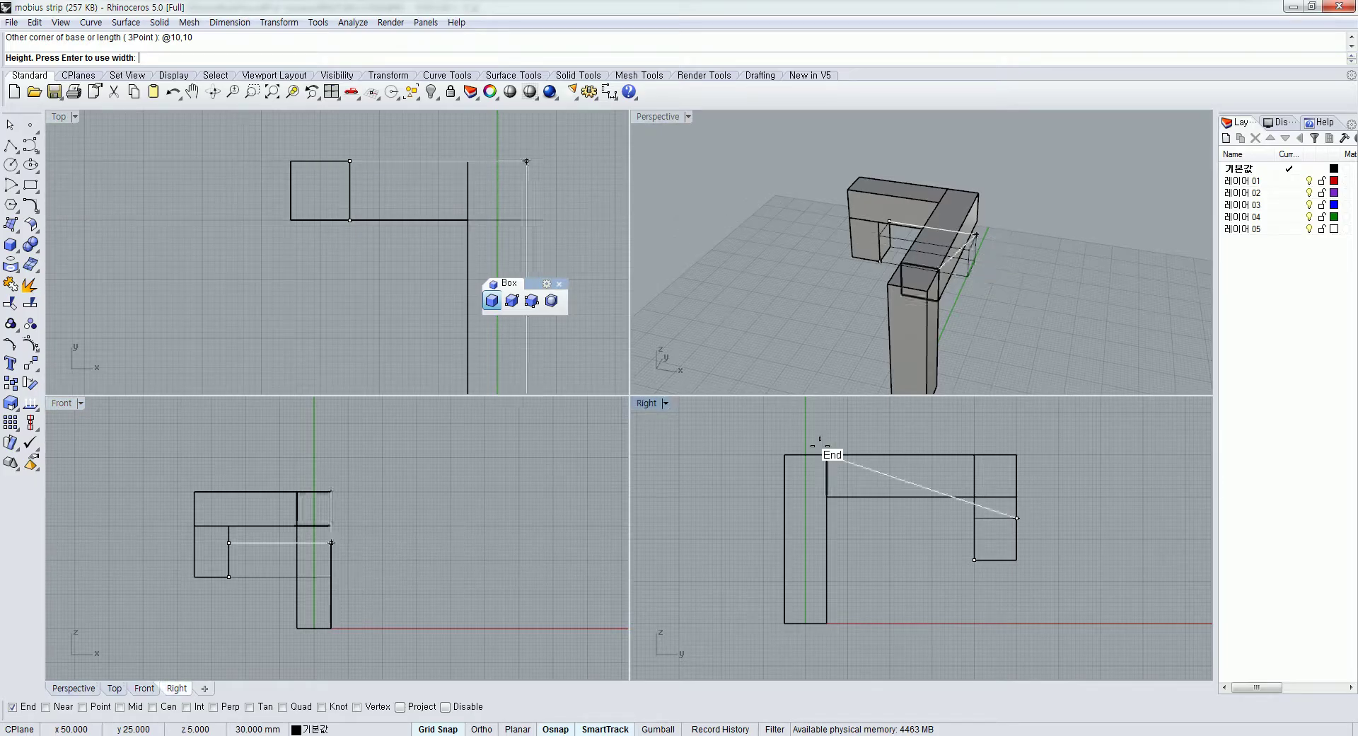
{"action": "left_click", "coordinate": [316, 268]}
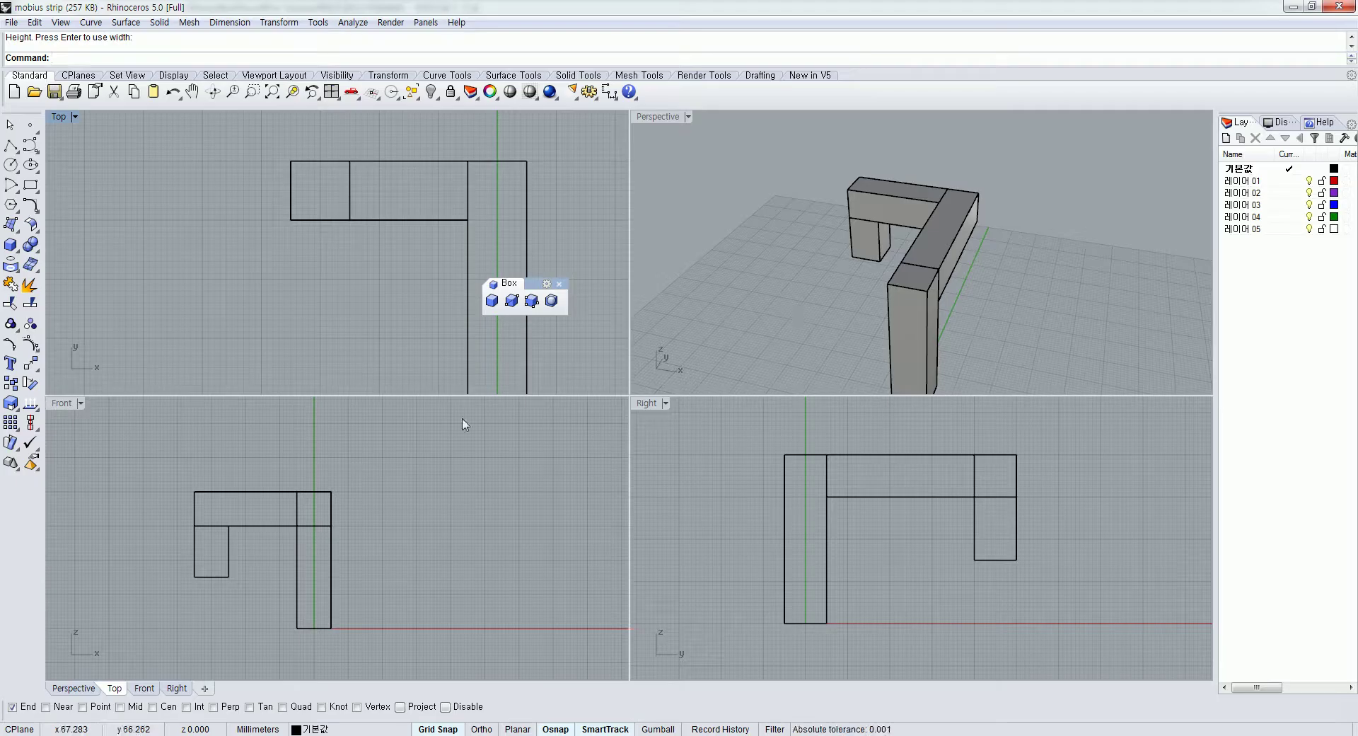
{"action": "left_click", "coordinate": [492, 301]}
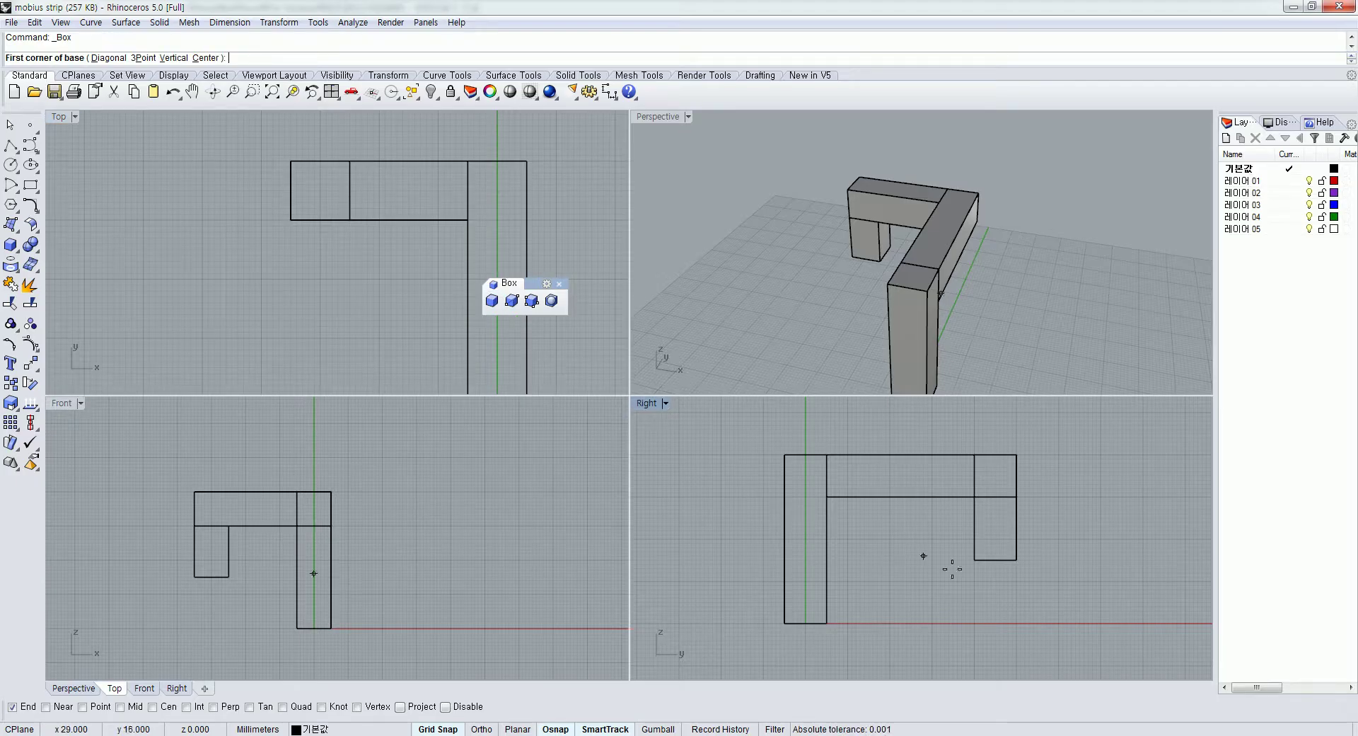
{"action": "left_click", "coordinate": [975, 560]}
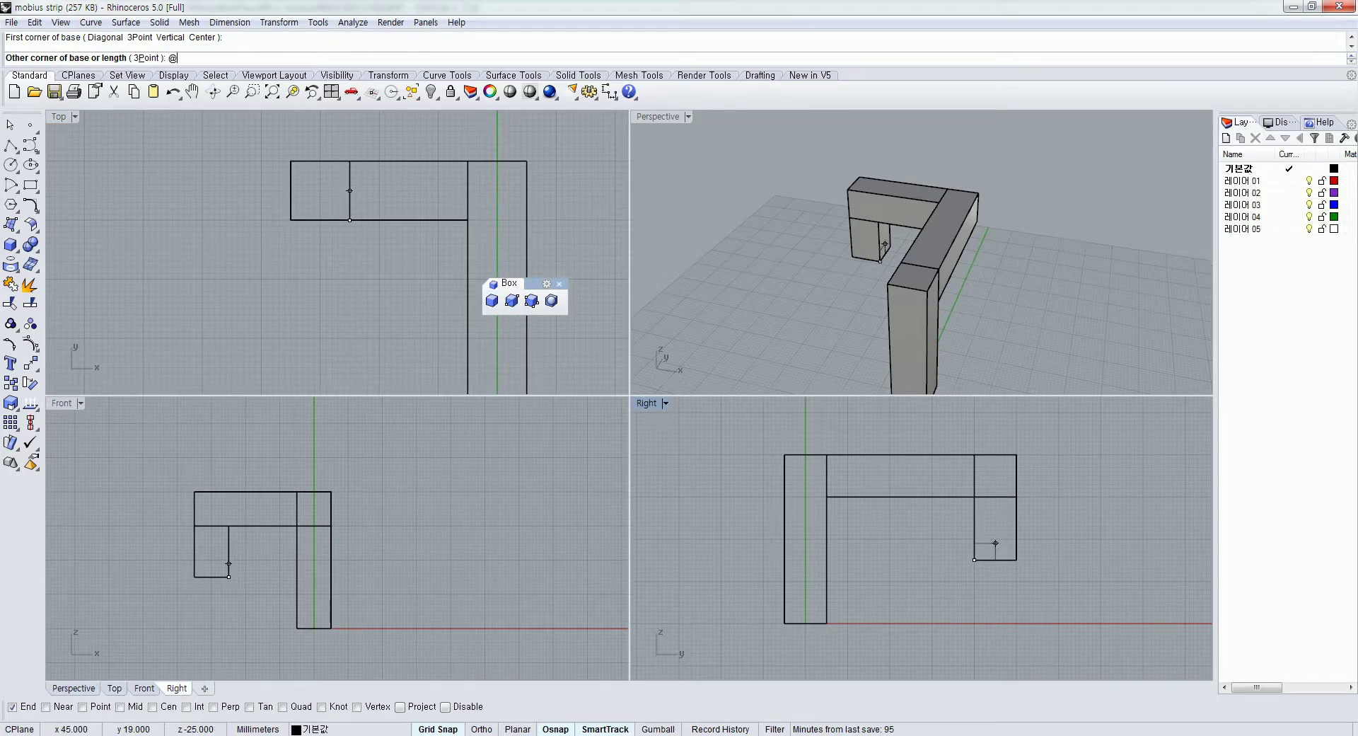
{"action": "type", "text": "@10,10"}
{"action": "key", "text": "Return"}
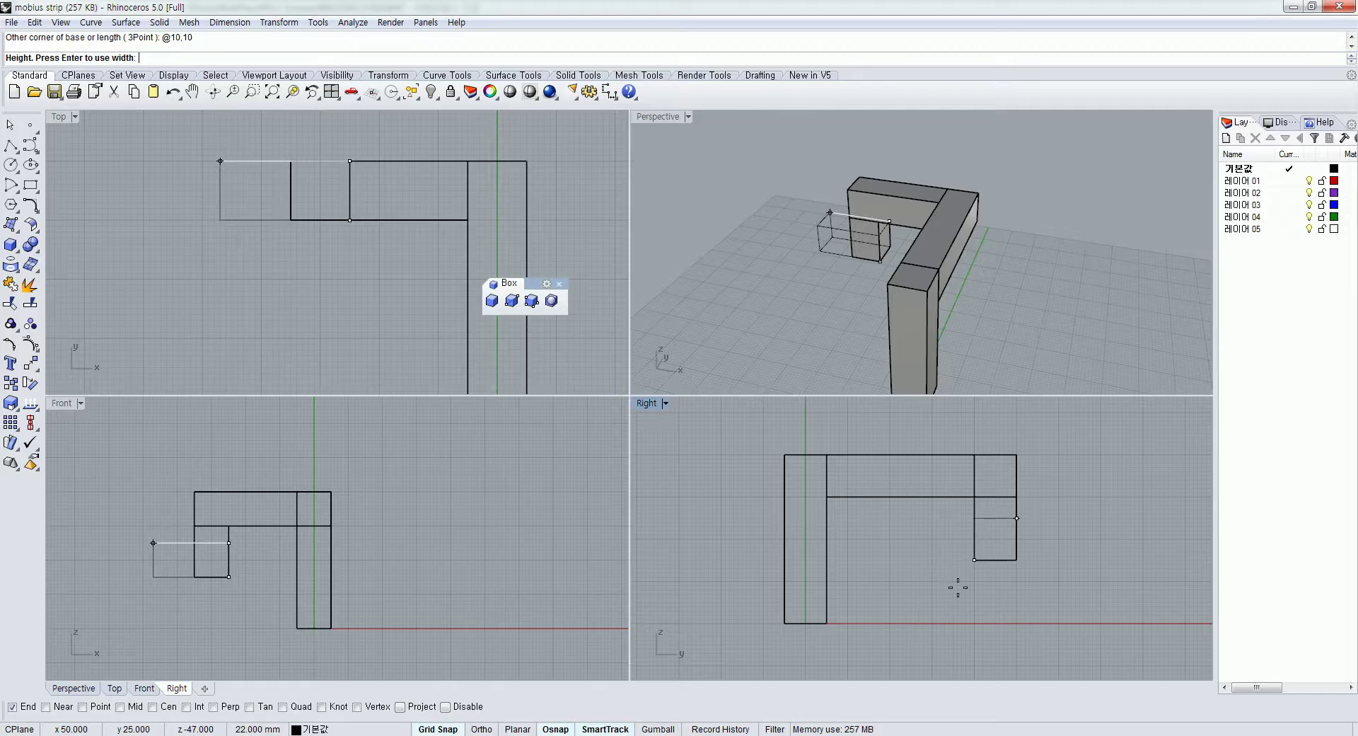
{"action": "key", "text": "Escape"}
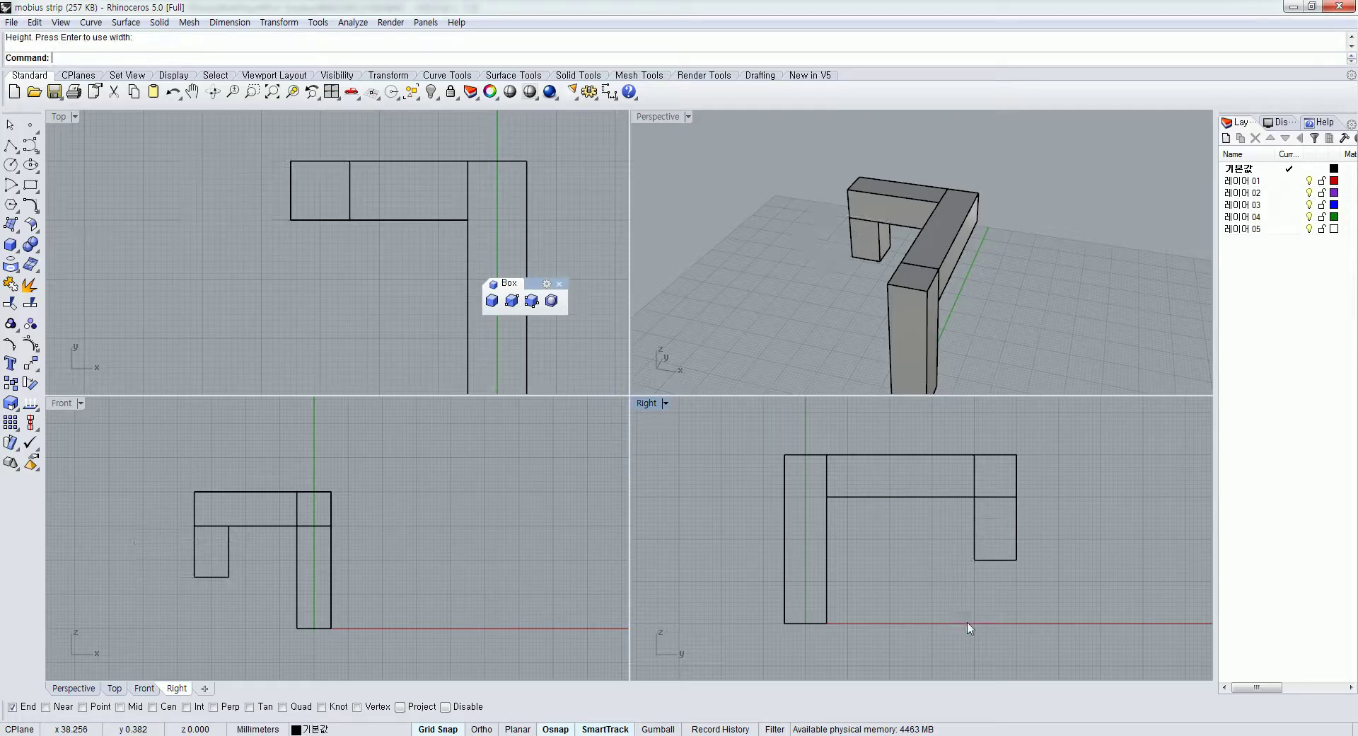
{"action": "left_click", "coordinate": [491, 300]}
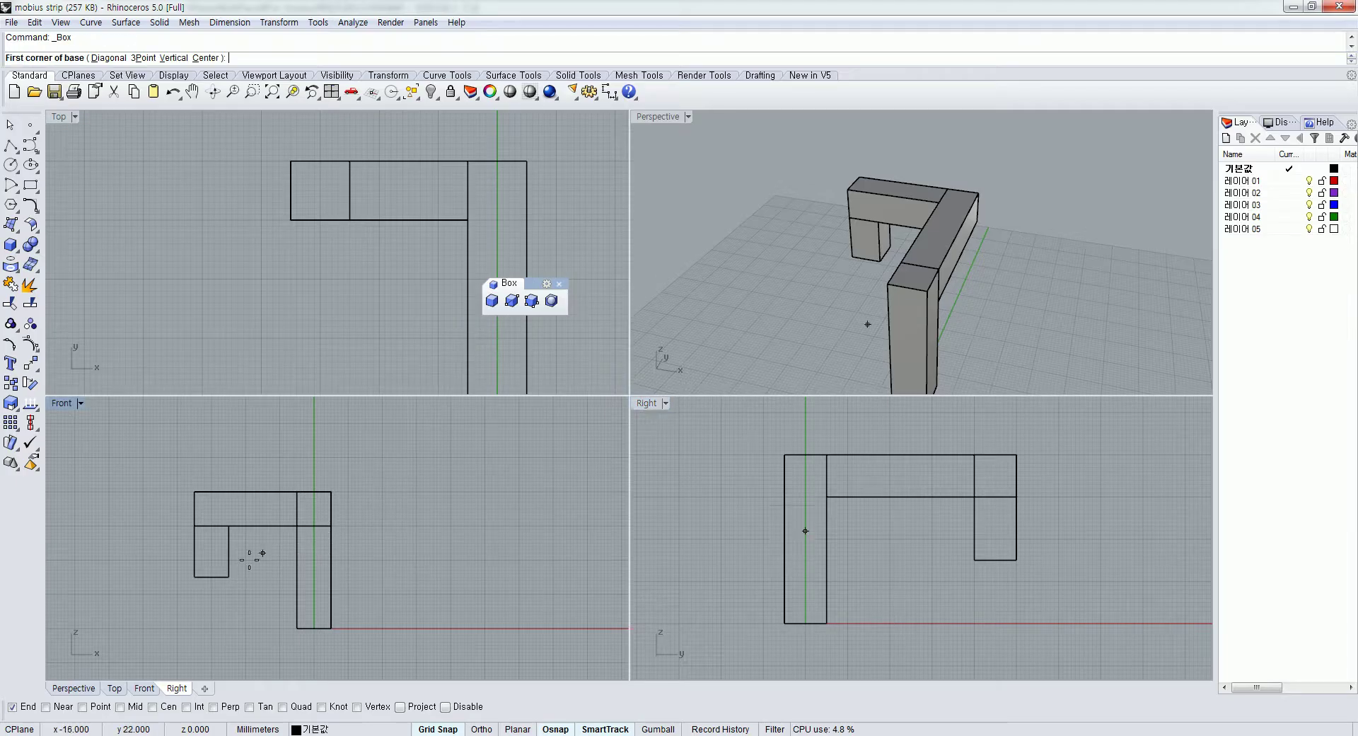
{"action": "left_click", "coordinate": [197, 579]}
{"action": "type", "text": "@10,10"}
{"action": "key", "text": "Return"}
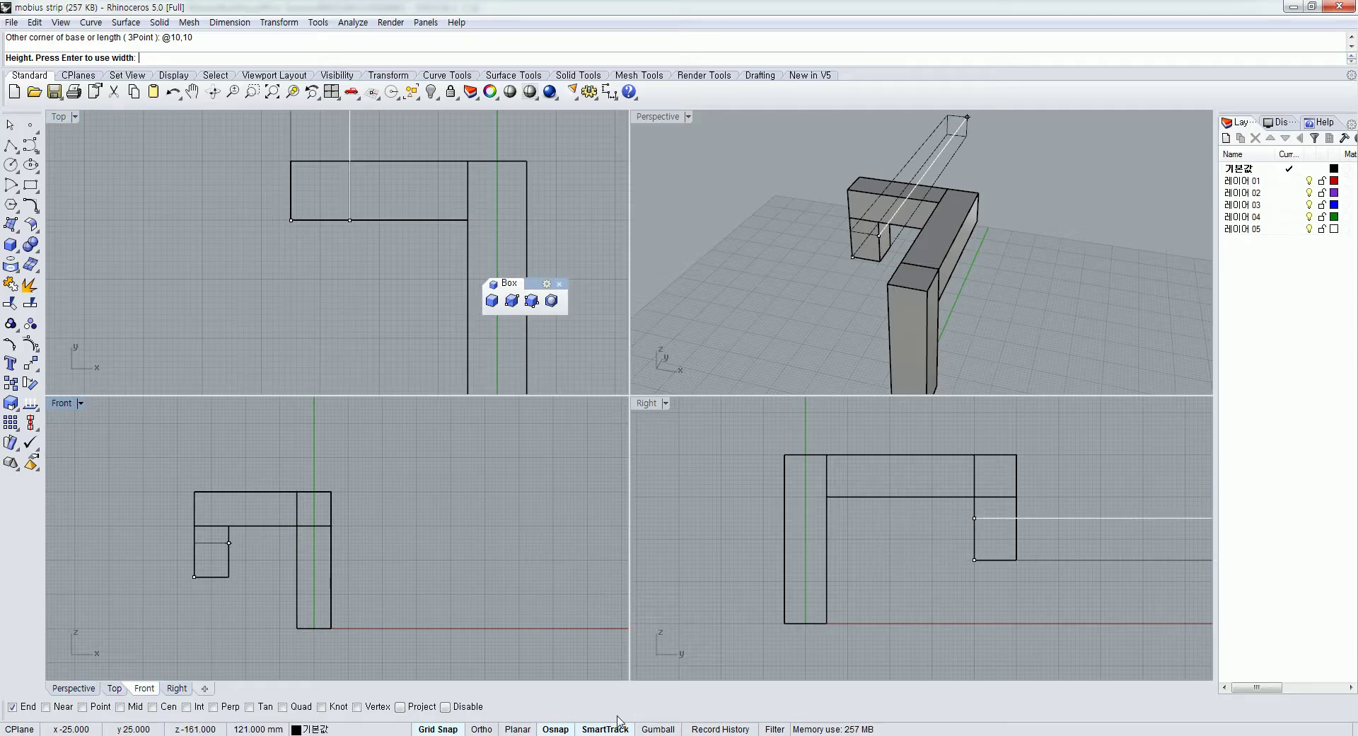
{"action": "key", "text": "alt+Tab"}
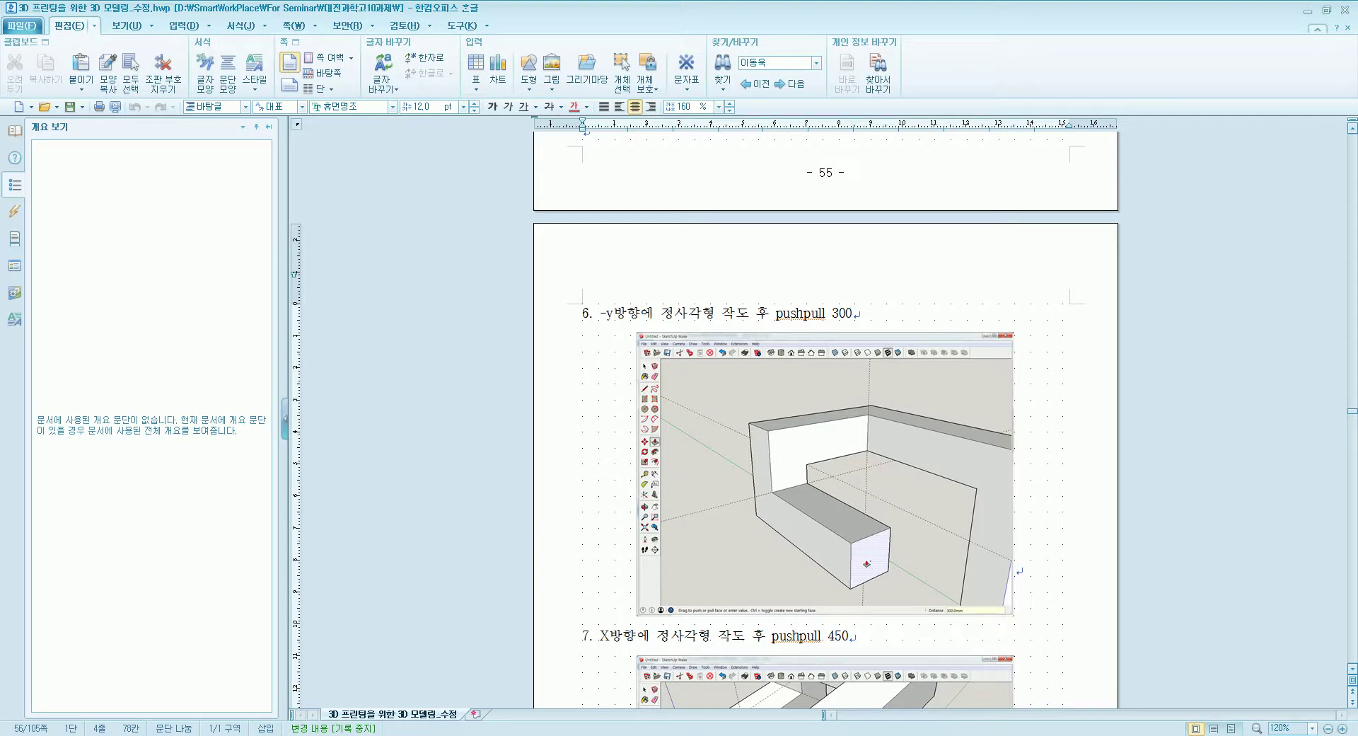
{"action": "key", "text": "alt+Tab"}
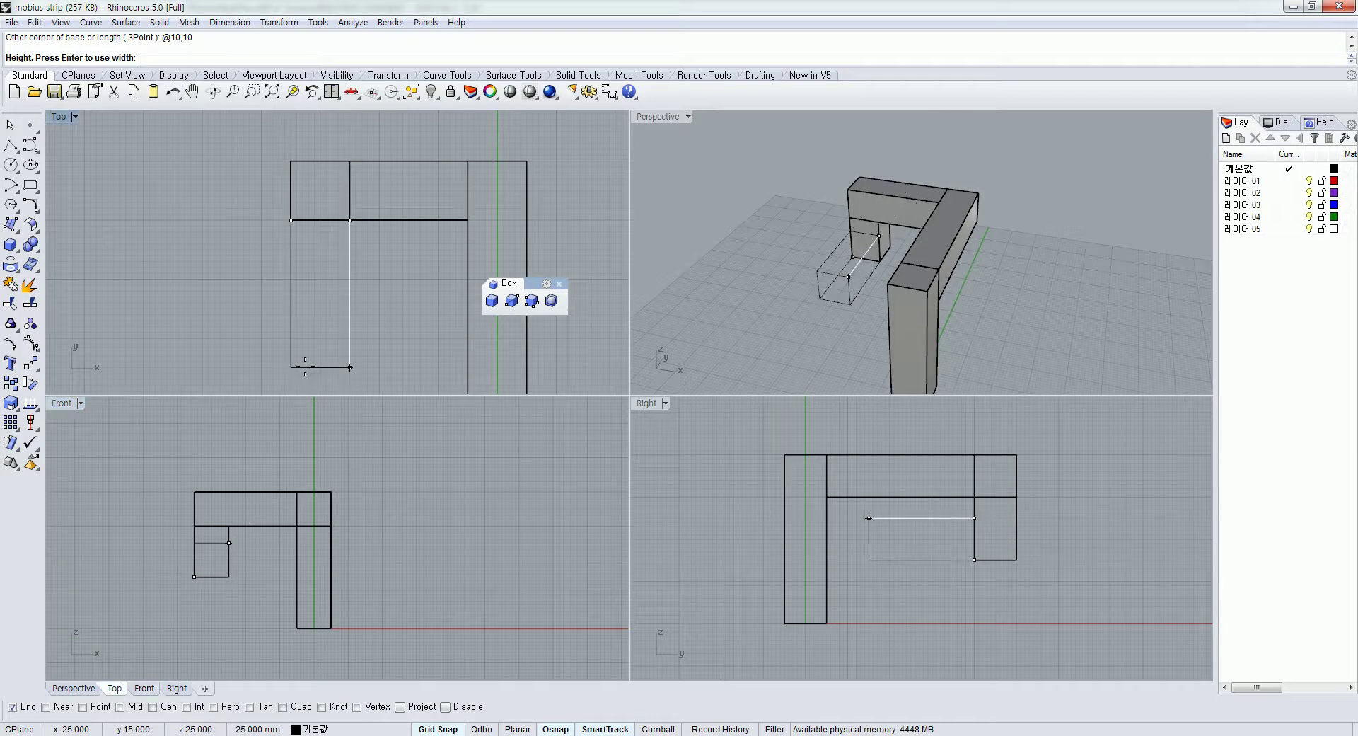
{"action": "type", "text": "30"}
{"action": "key", "text": "Return"}
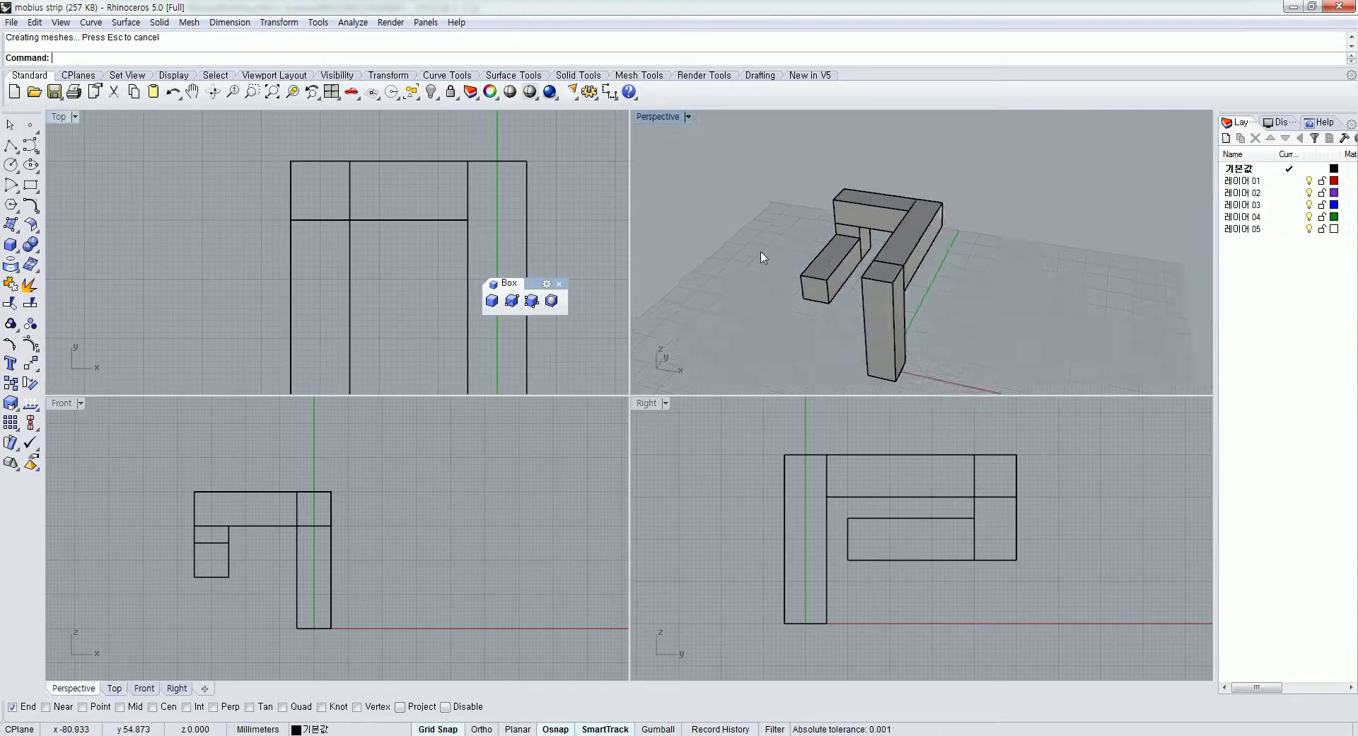
{"action": "key", "text": "alt+Tab"}
{"action": "scroll", "coordinate": [859, 557], "scroll_direction": "down", "scroll_amount": 3}
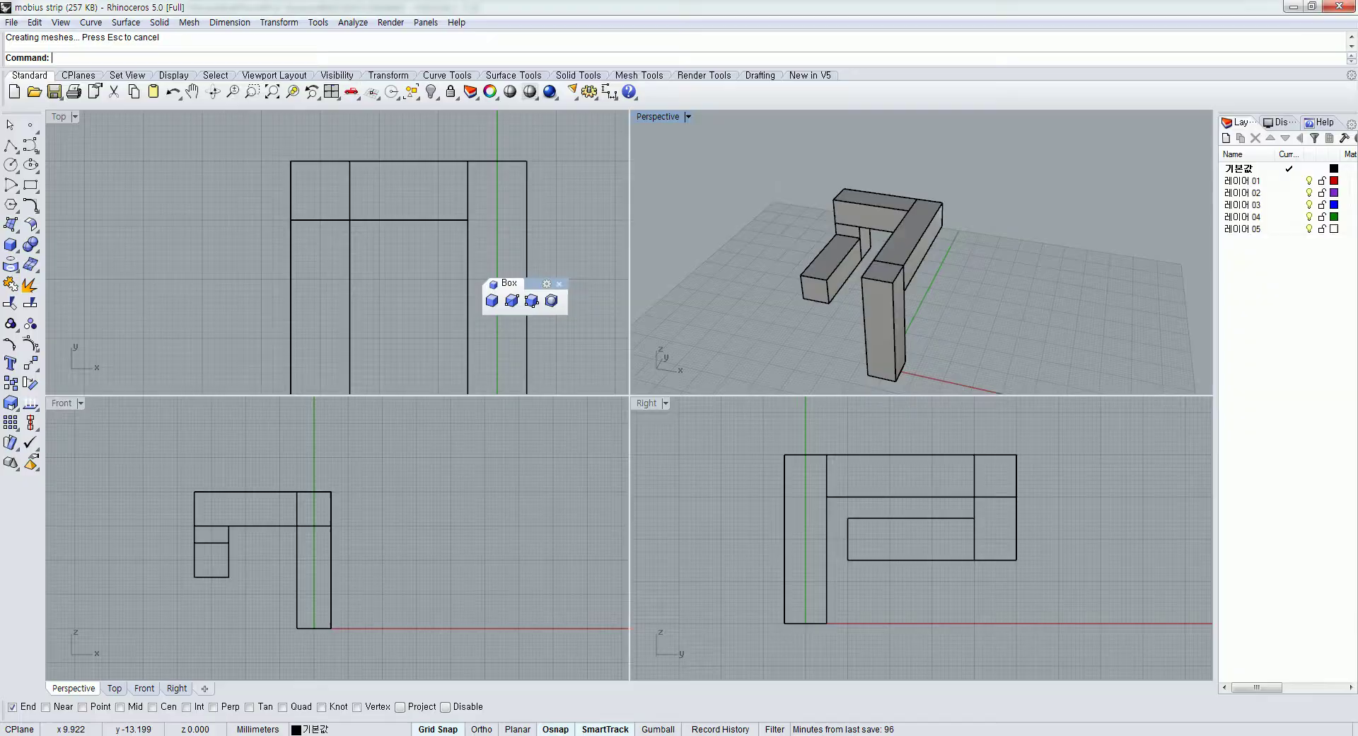
{"action": "key", "text": "alt+Tab"}
{"action": "left_click", "coordinate": [492, 300]}
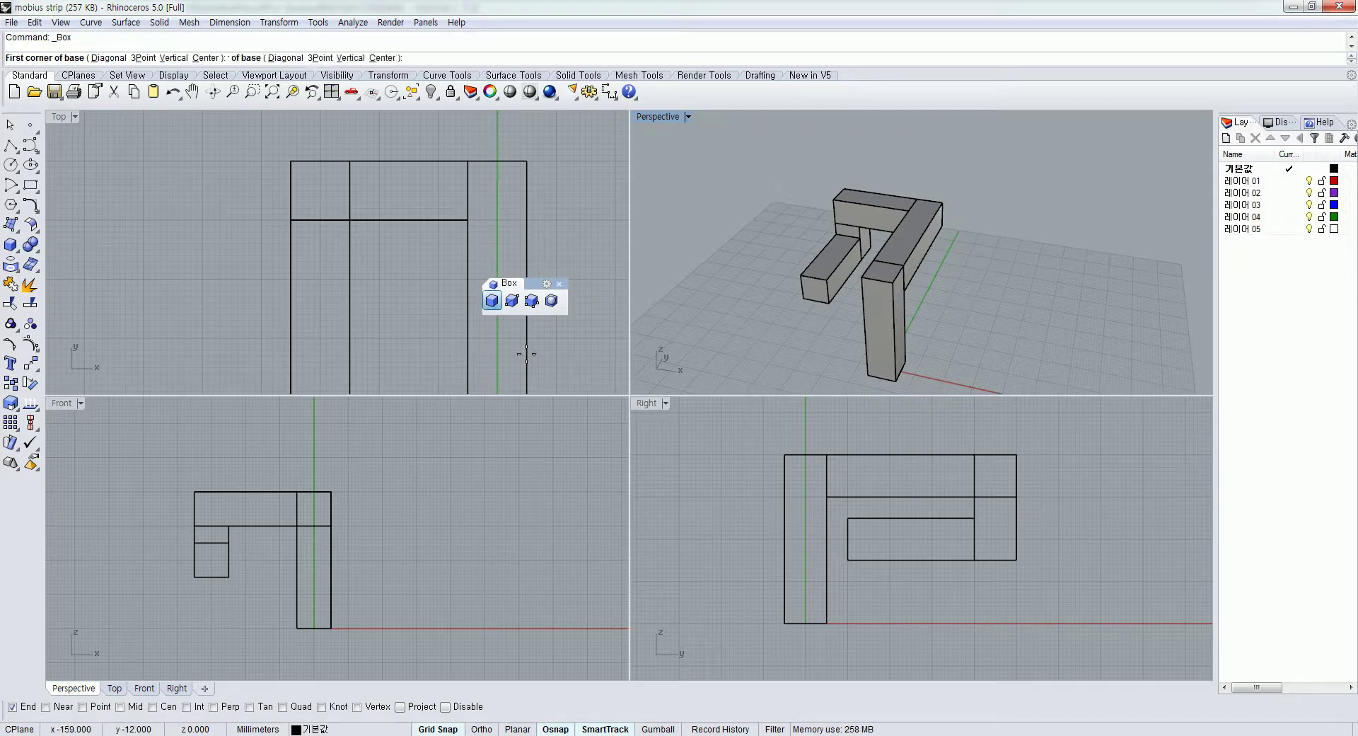
{"action": "left_click", "coordinate": [848, 519]}
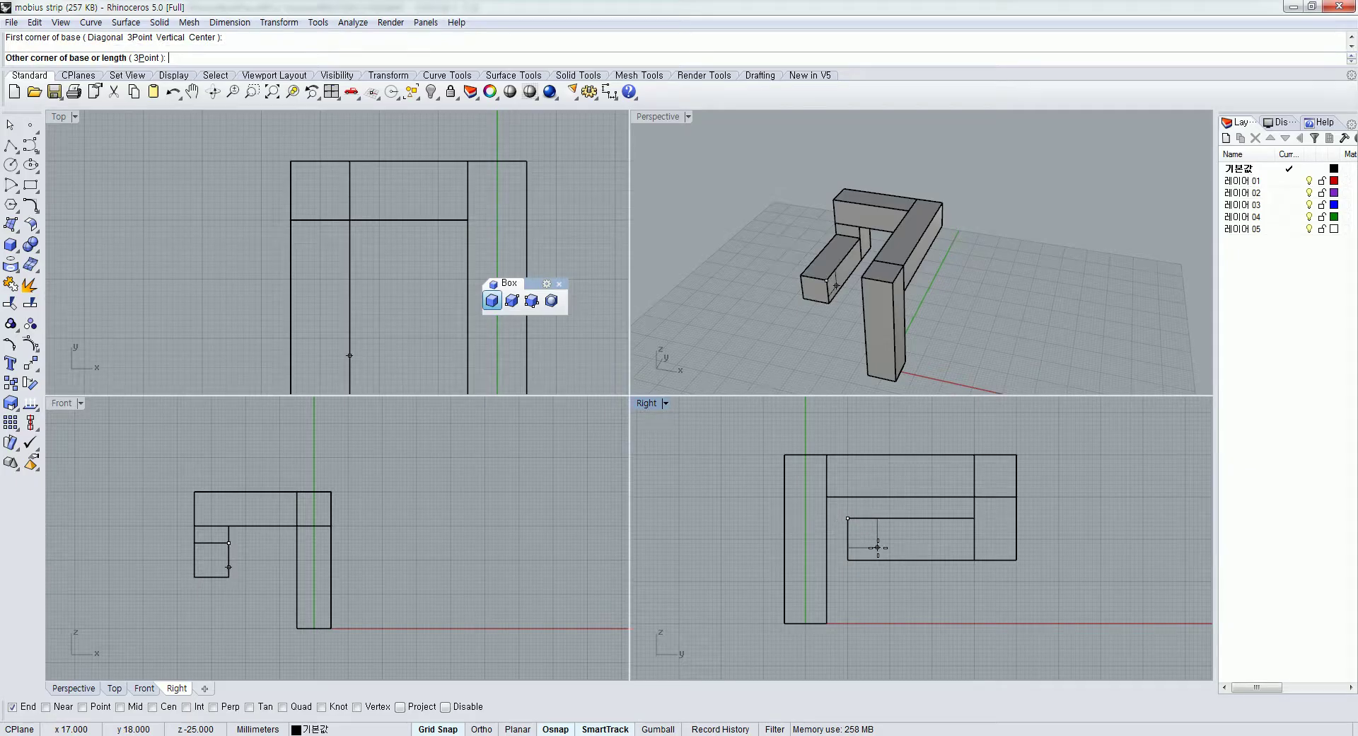
{"action": "type", "text": "@10,-10"}
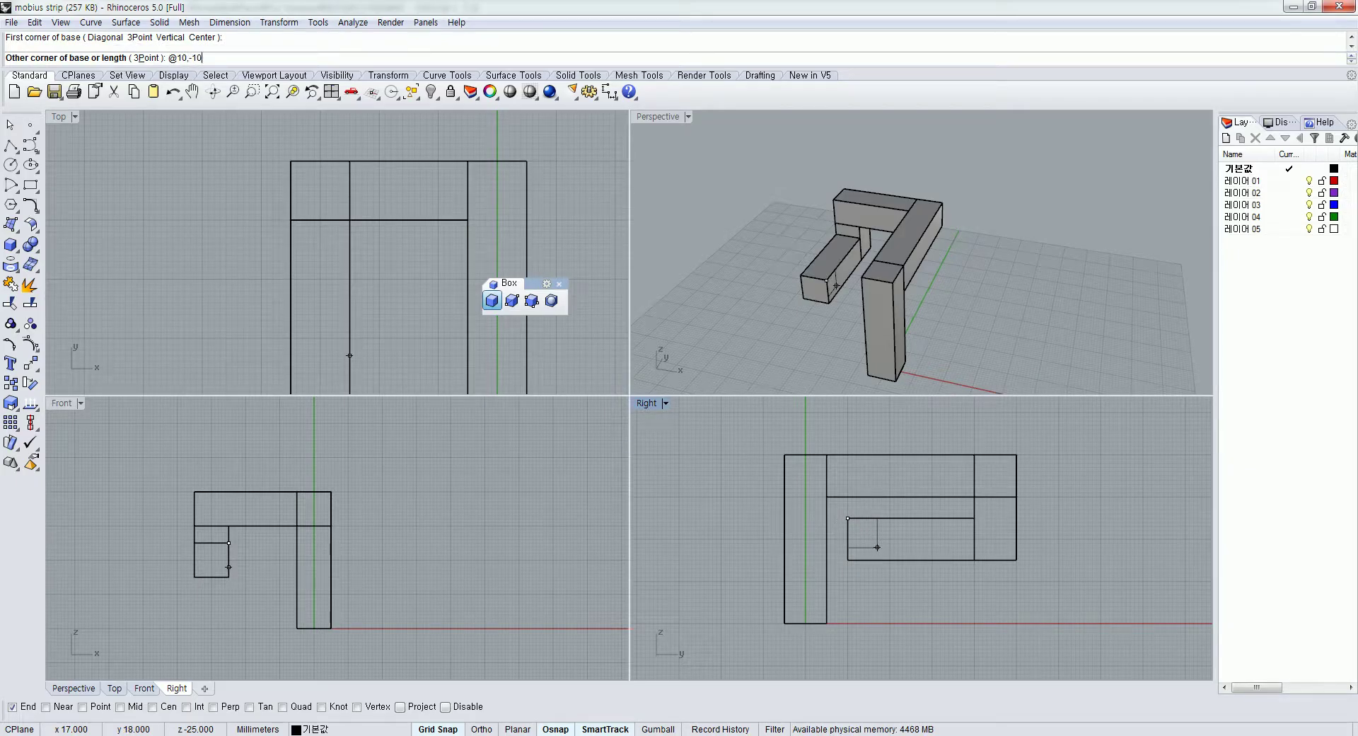
{"action": "key", "text": "Return"}
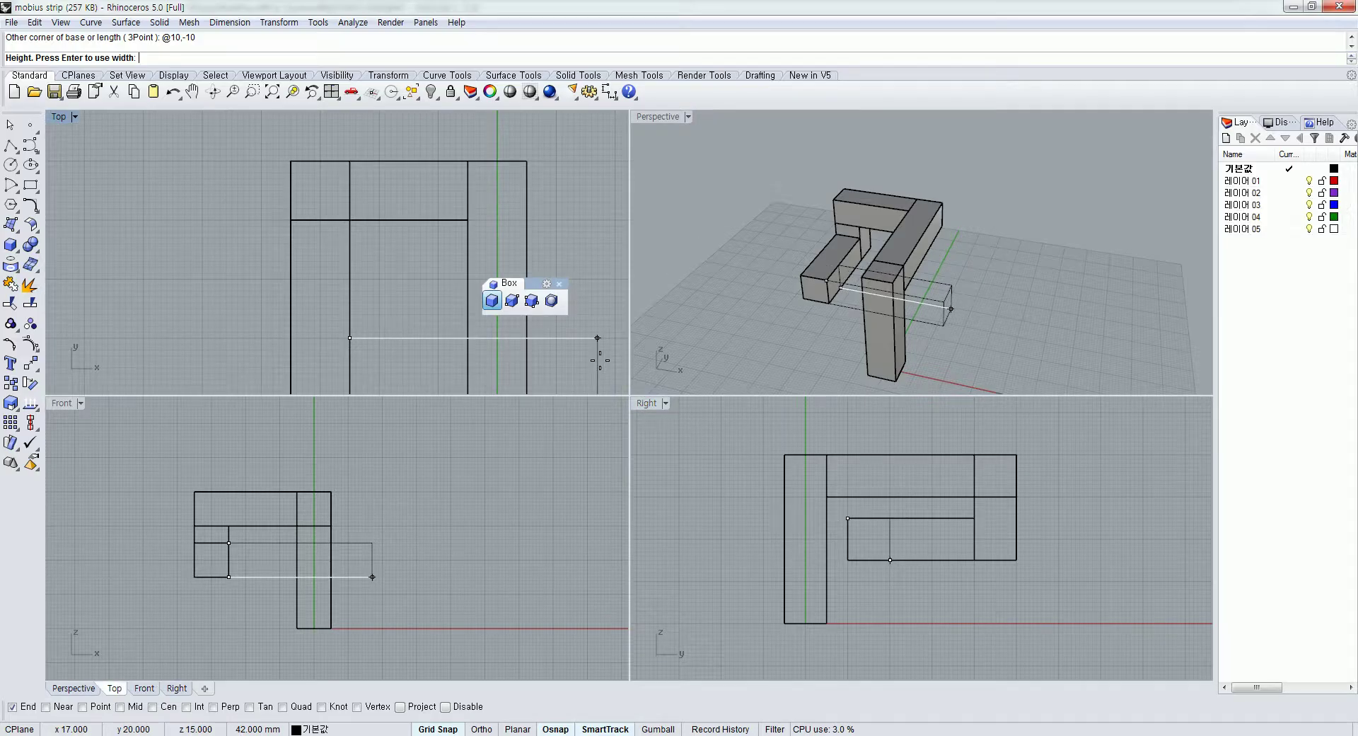
{"action": "key", "text": "Return"}
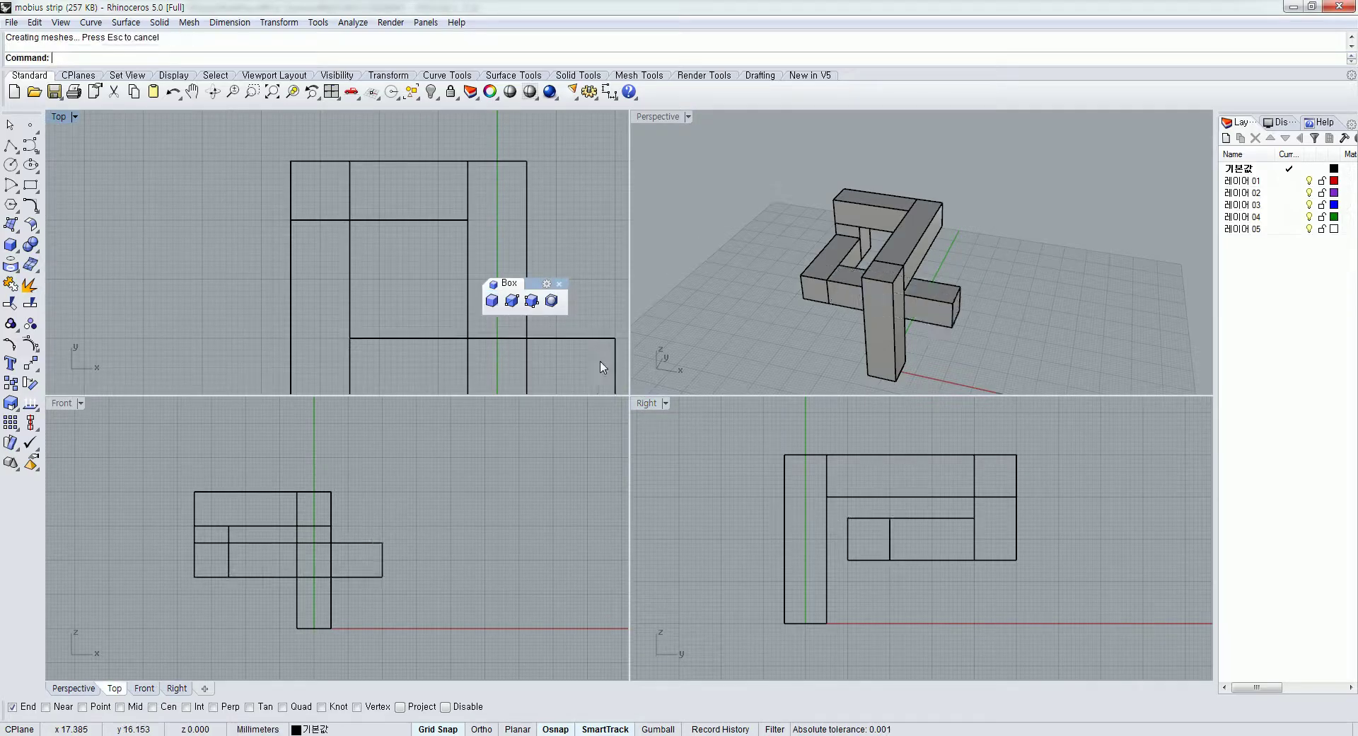
Draw an upright box in the Top view from the 45 mm bar's outer rear corner, with opposite corner @-10,-10 and height 30 mm
{"action": "scroll", "coordinate": [763, 327], "scroll_direction": "down", "scroll_amount": 2}
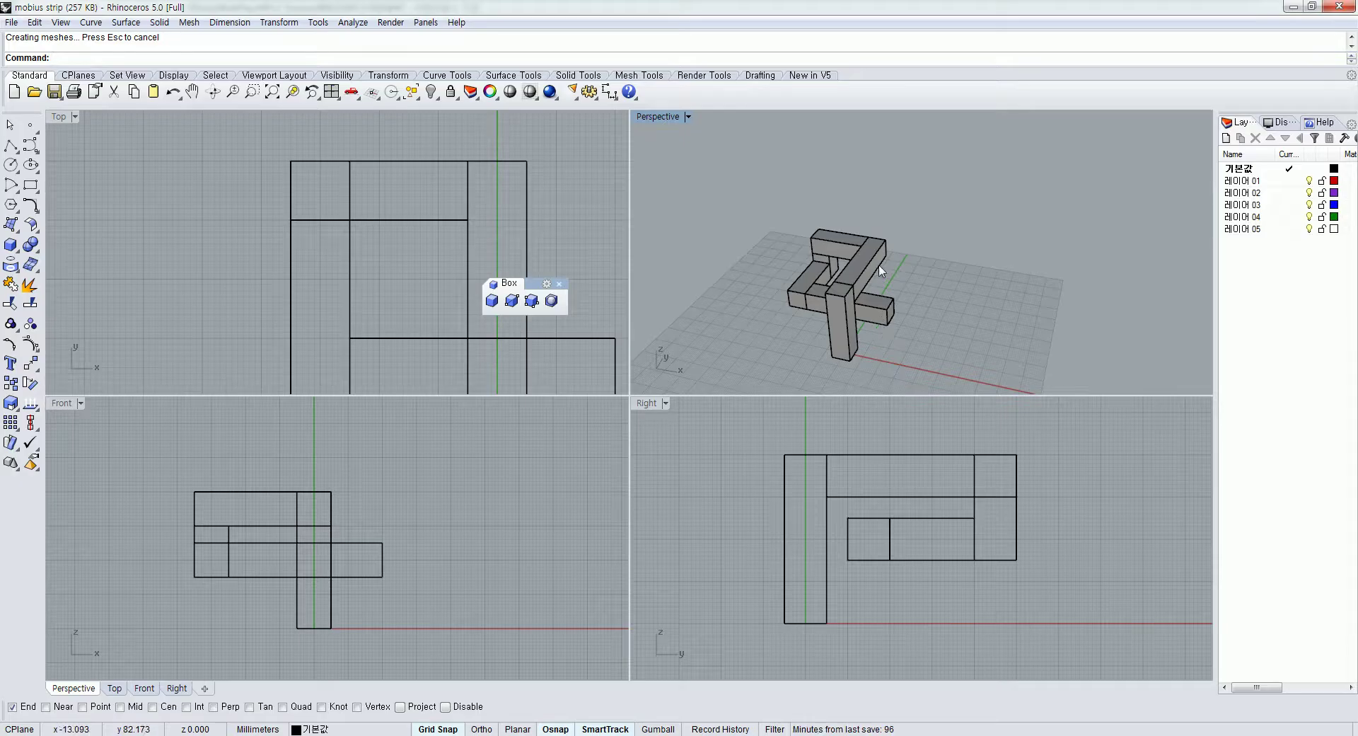
{"action": "scroll", "coordinate": [891, 314], "scroll_direction": "up", "scroll_amount": 3}
{"action": "right_click_drag", "start_coordinate": [571, 244], "coordinate": [426, 205]}
{"action": "left_click", "coordinate": [492, 300]}
{"action": "left_click", "coordinate": [470, 298]}
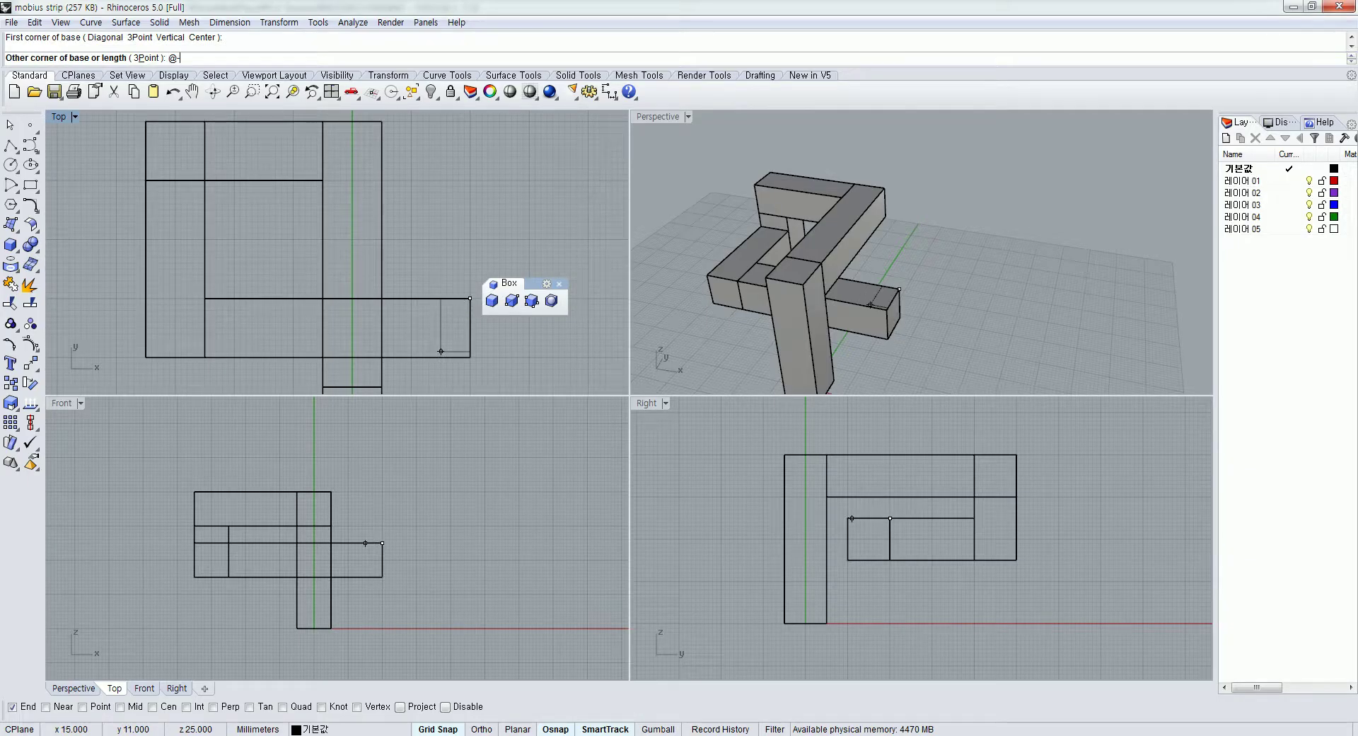
{"action": "key", "text": "Return"}
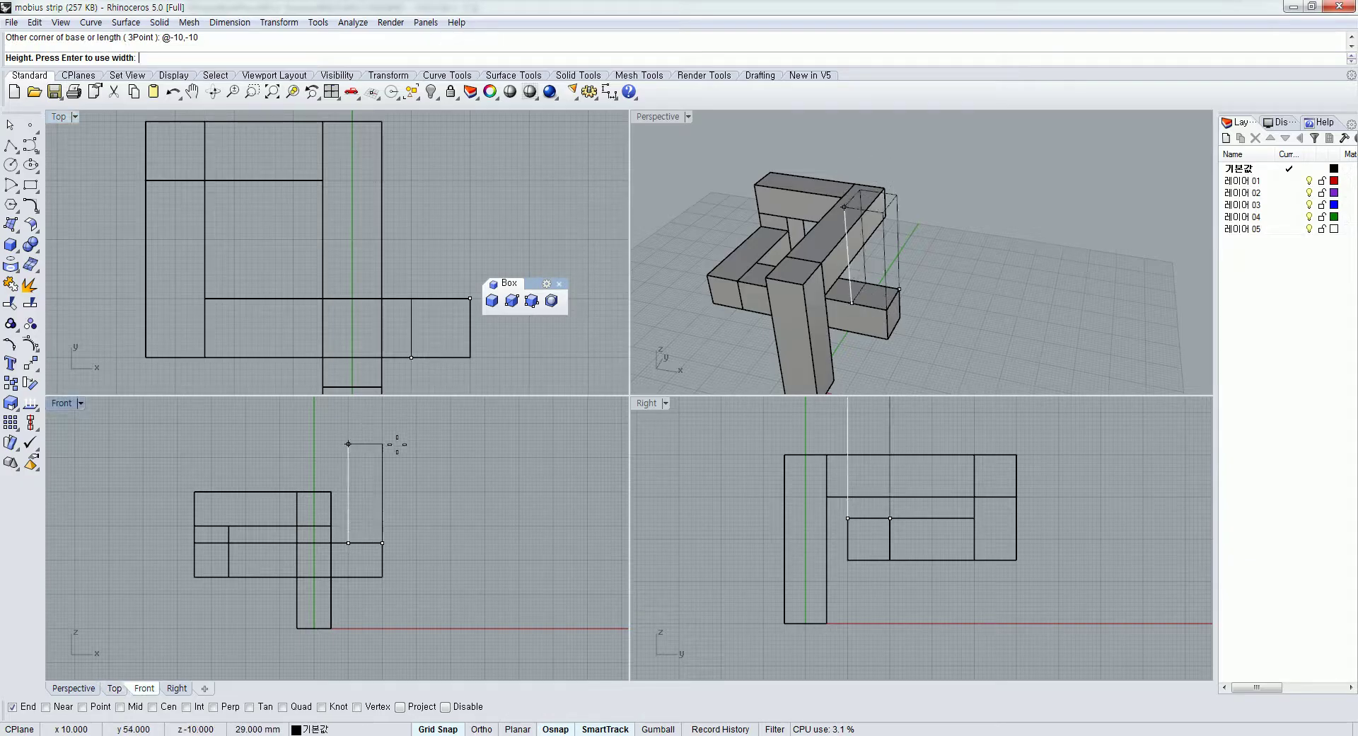
{"action": "key", "text": "Return"}
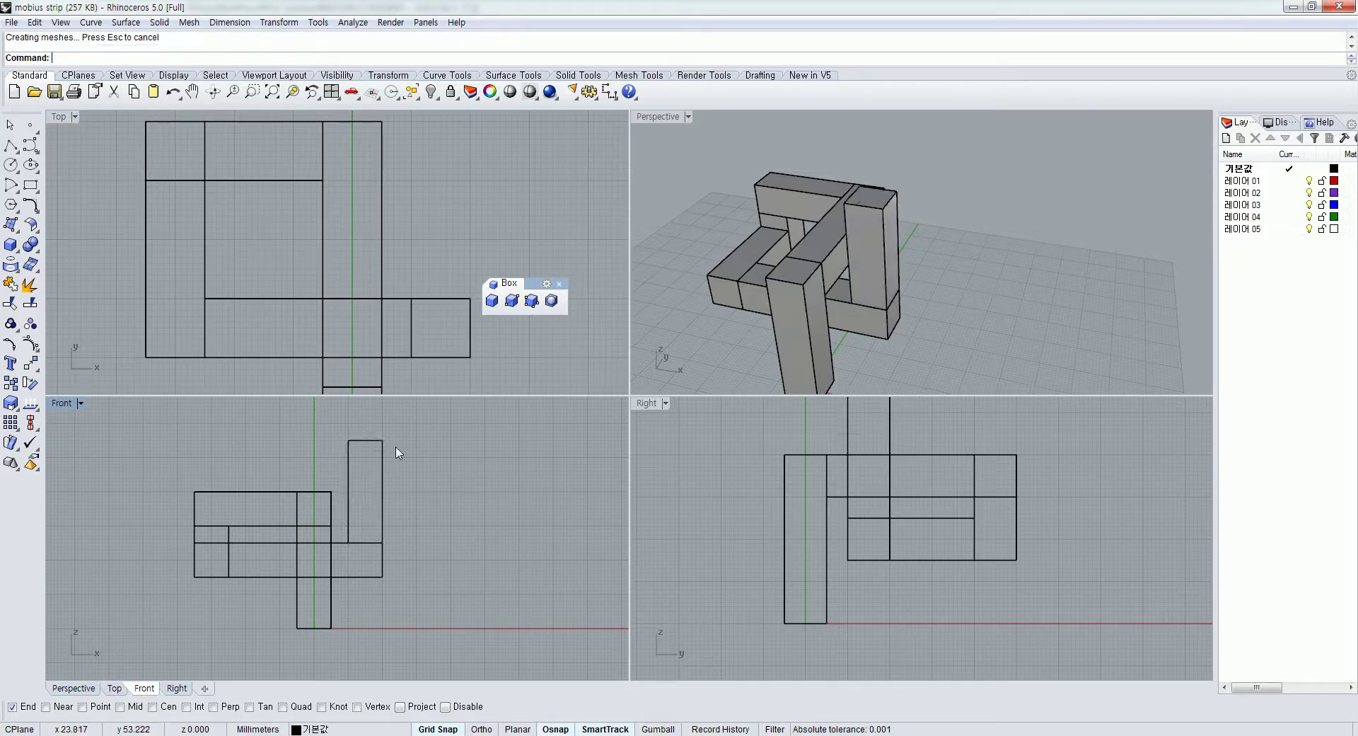
{"action": "right_click_drag", "start_coordinate": [945, 244], "coordinate": [984, 248]}
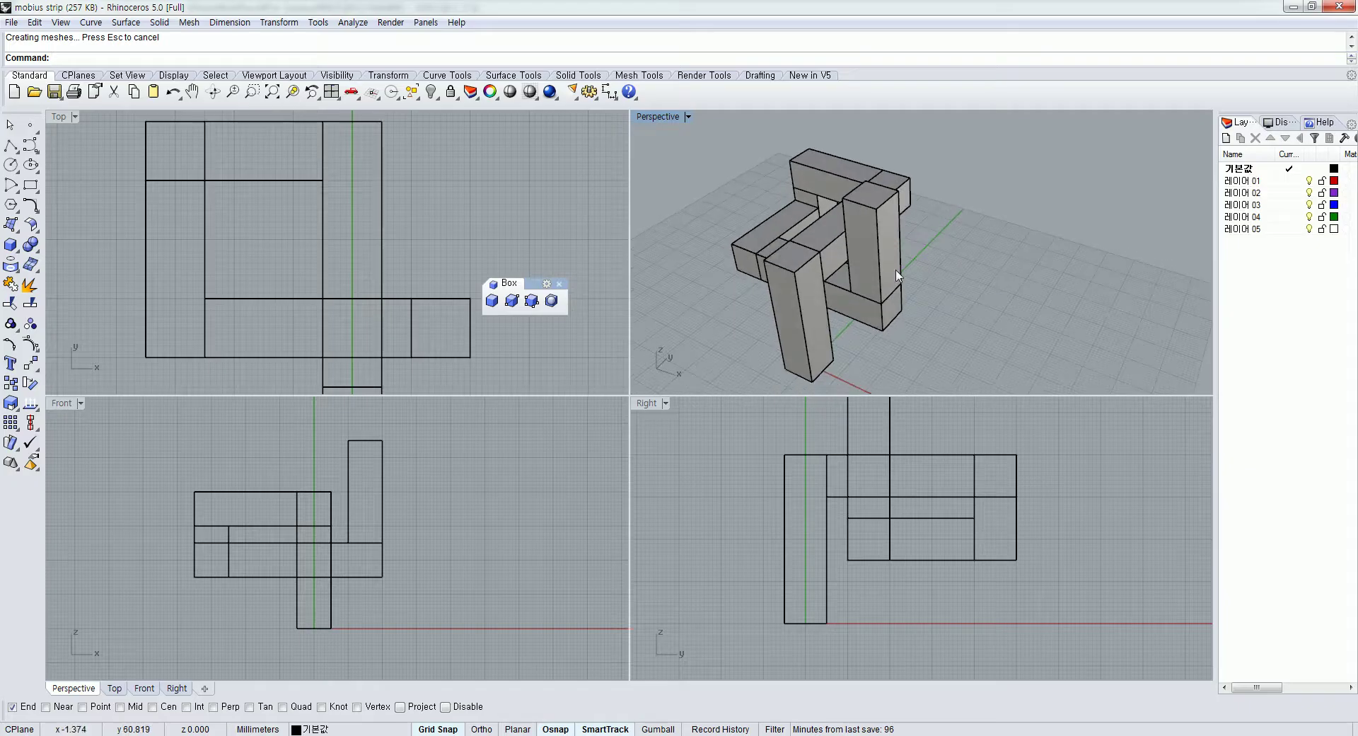
{"action": "left_click", "coordinate": [487, 306]}
{"action": "left_click", "coordinate": [348, 441]}
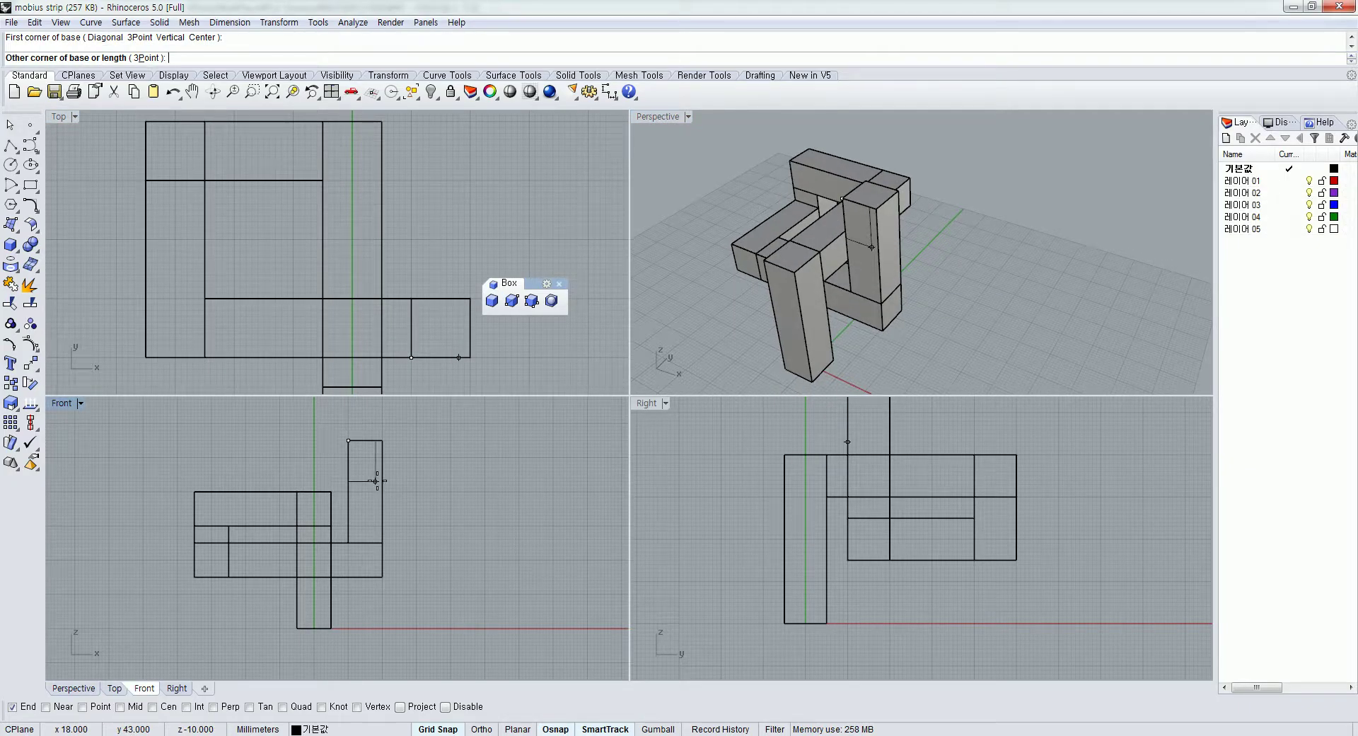
{"action": "type", "text": "@10,-10"}
{"action": "key", "text": "Return"}
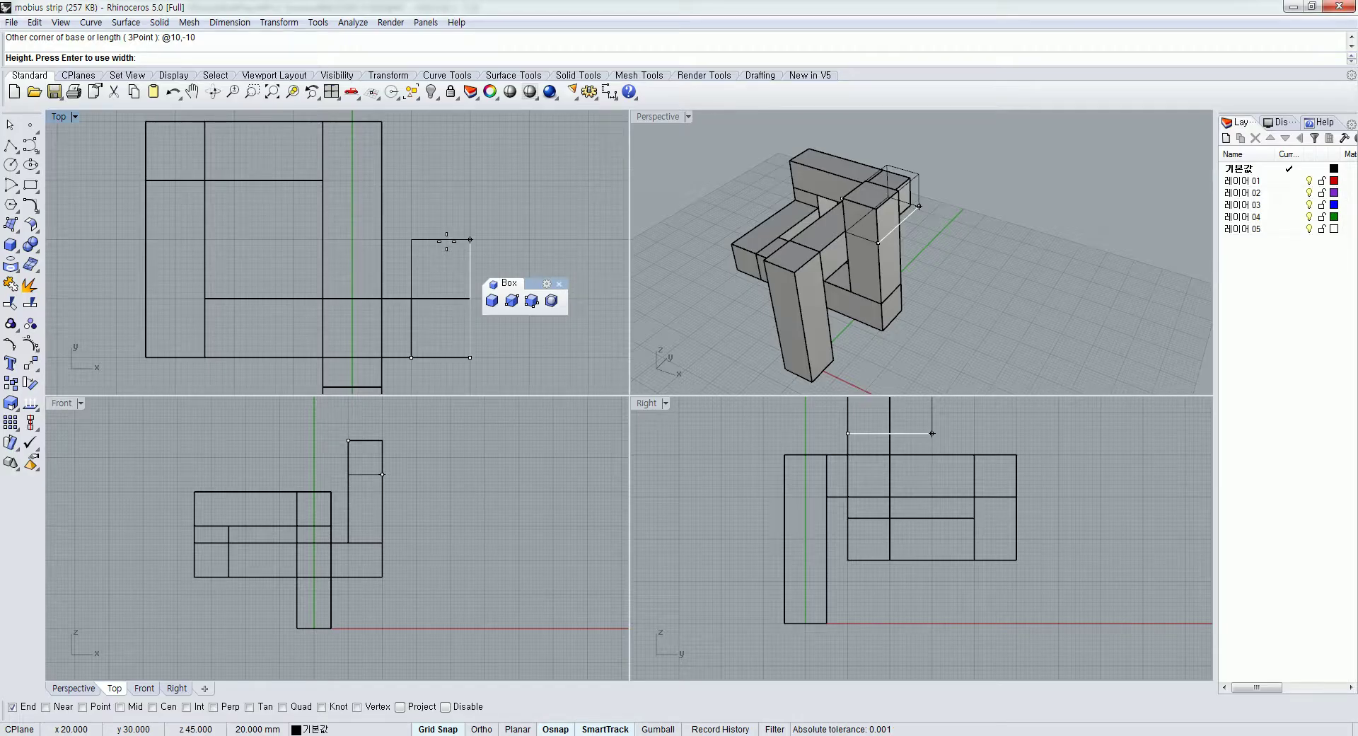
{"action": "type", "text": "15"}
{"action": "key", "text": "Return"}
Move the 15 mm box by its outer upper end corner to the upright post's top rear corner so it extends backwards from the post
{"action": "left_click", "coordinate": [811, 236]}
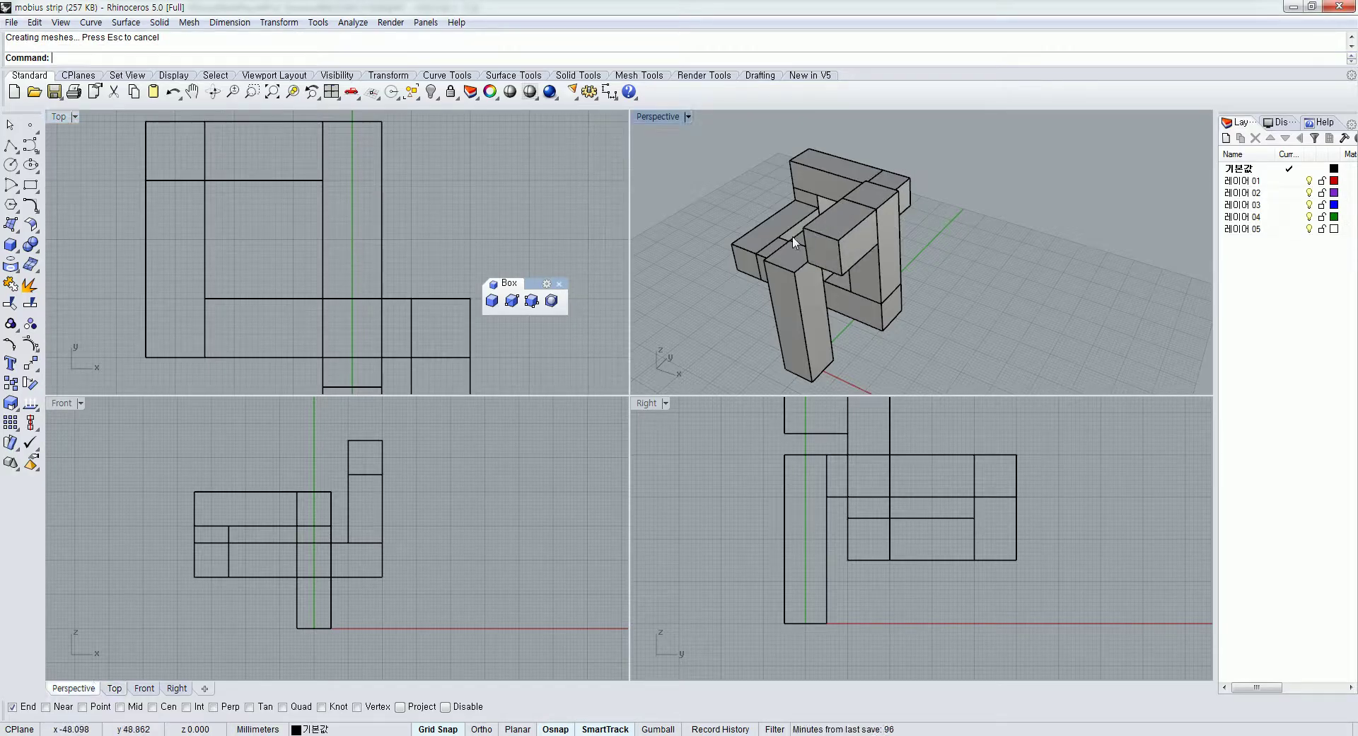
{"action": "left_click", "coordinate": [31, 363]}
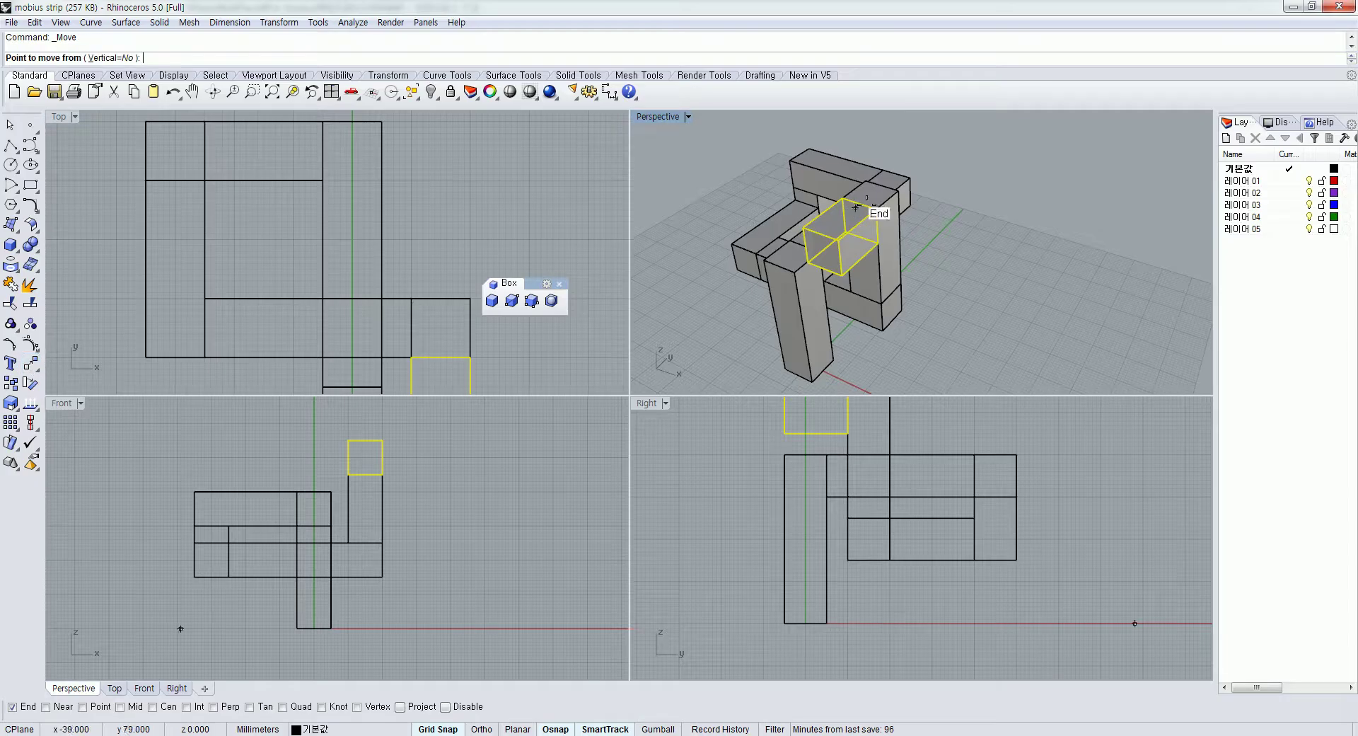
{"action": "right_click_drag", "start_coordinate": [934, 252], "coordinate": [867, 292]}
{"action": "left_click", "coordinate": [867, 292]}
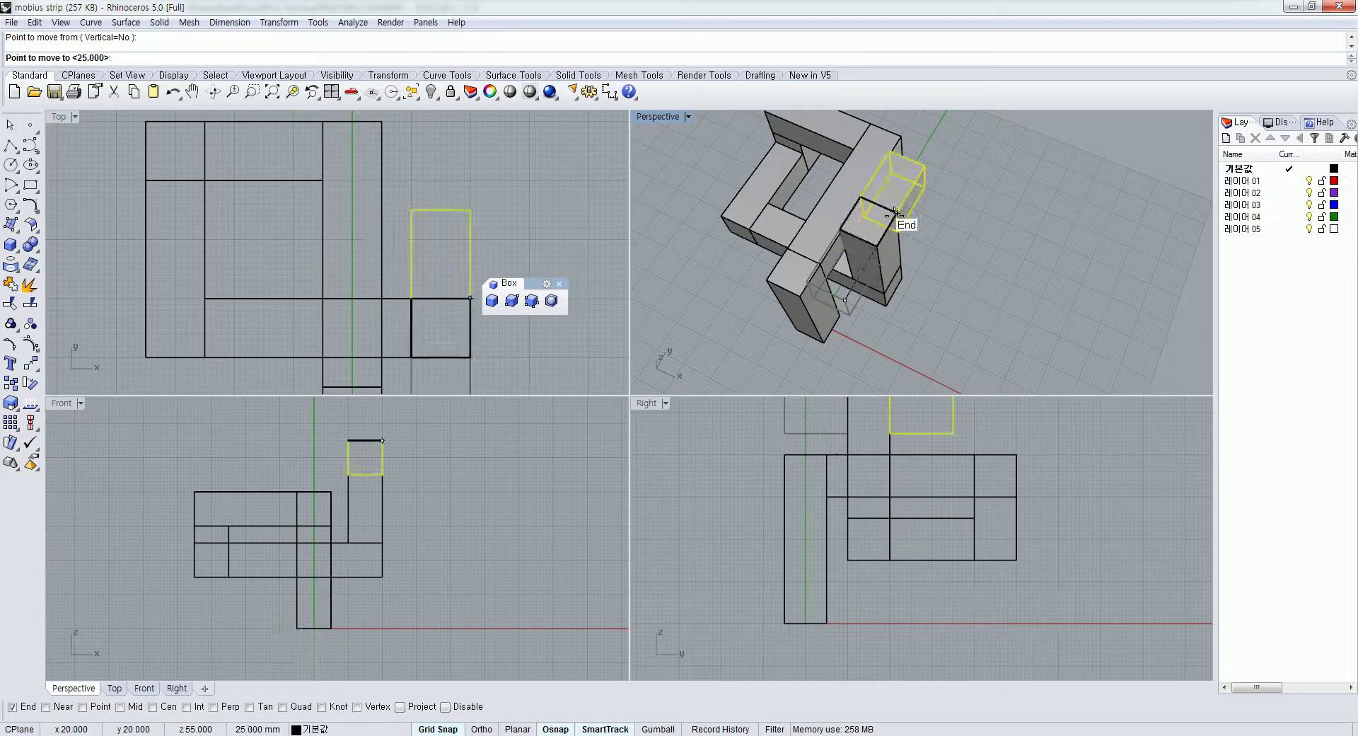
{"action": "left_click", "coordinate": [901, 225]}
{"action": "key", "text": "Escape"}
{"action": "right_click_drag", "start_coordinate": [961, 300], "coordinate": [778, 481]}
{"action": "scroll", "coordinate": [773, 544], "scroll_direction": "down", "scroll_amount": 2}
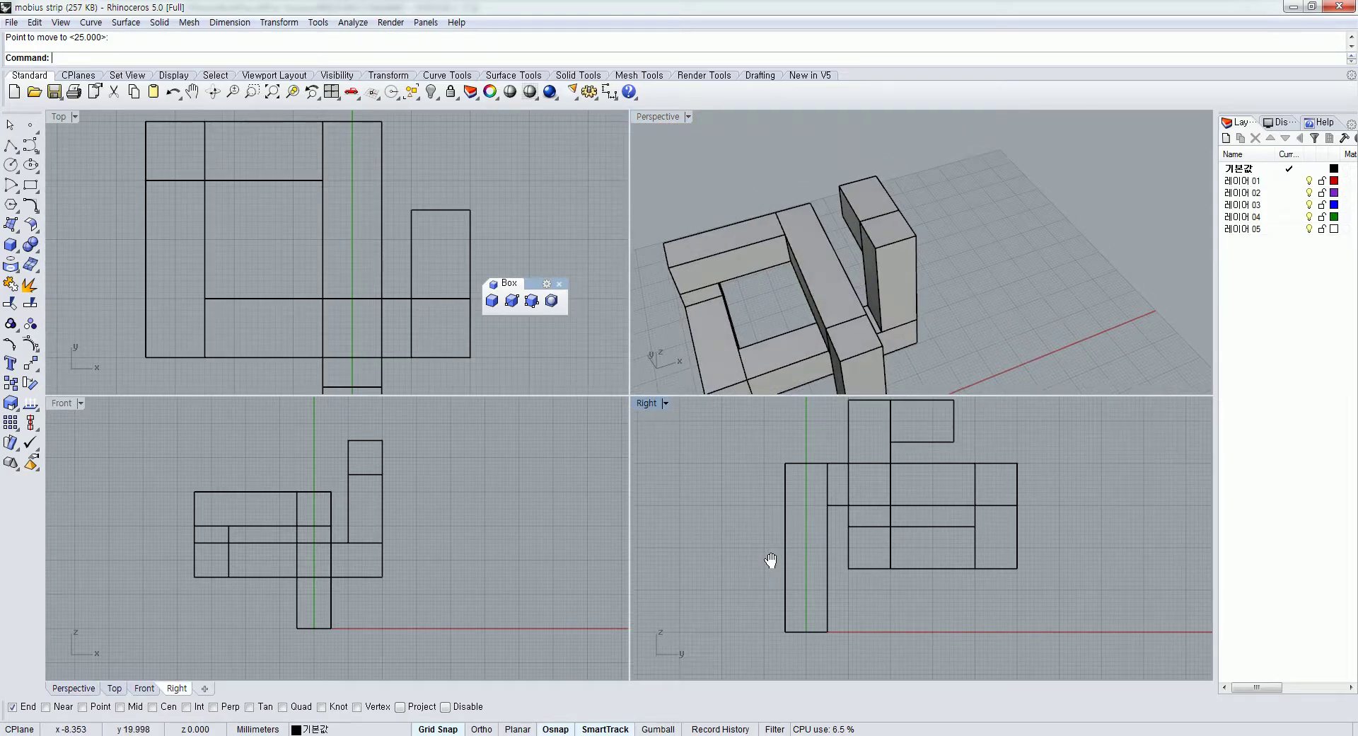
{"action": "scroll", "coordinate": [823, 487], "scroll_direction": "up", "scroll_amount": 2}
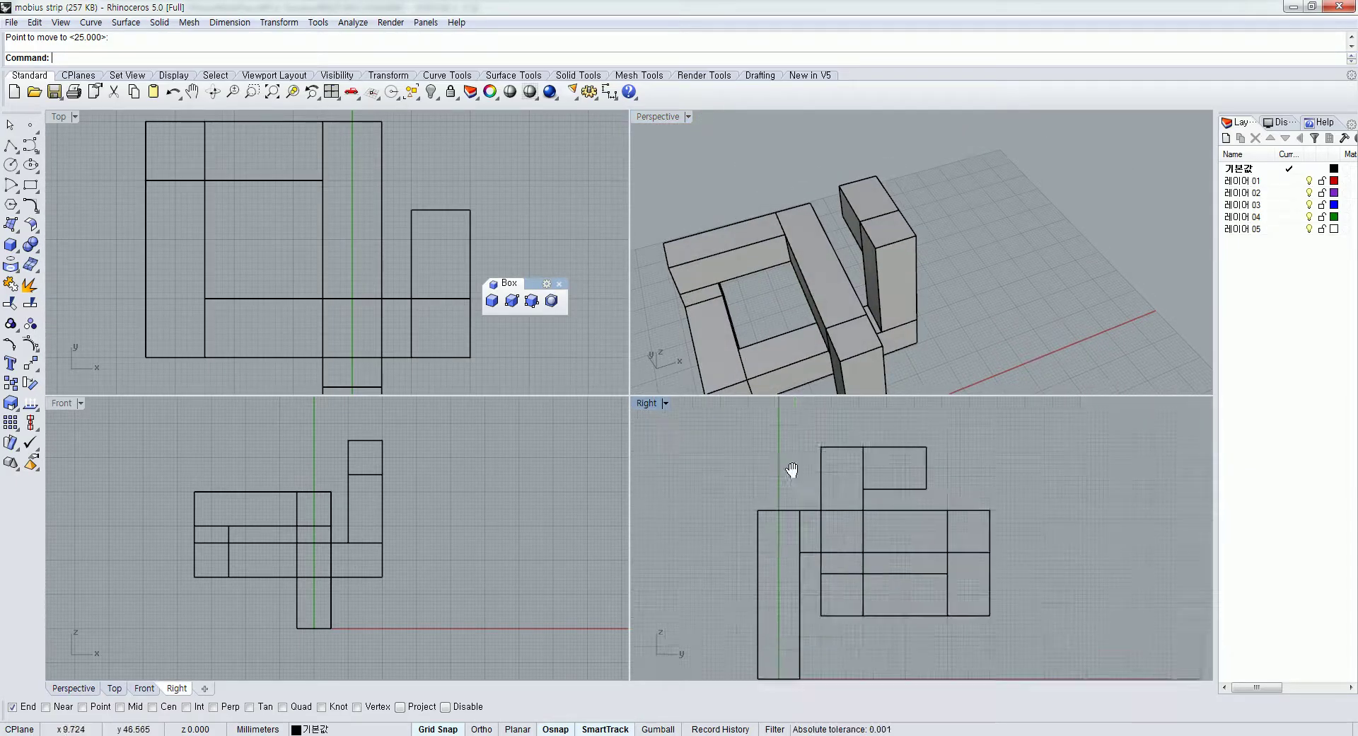
Draw a box in the Right view from the 15 mm box's upper rear corner, with opposite corner @-10,-10 and height 30 mm
{"action": "left_click", "coordinate": [492, 300]}
{"action": "left_click", "coordinate": [894, 431]}
{"action": "type", "text": "@"}
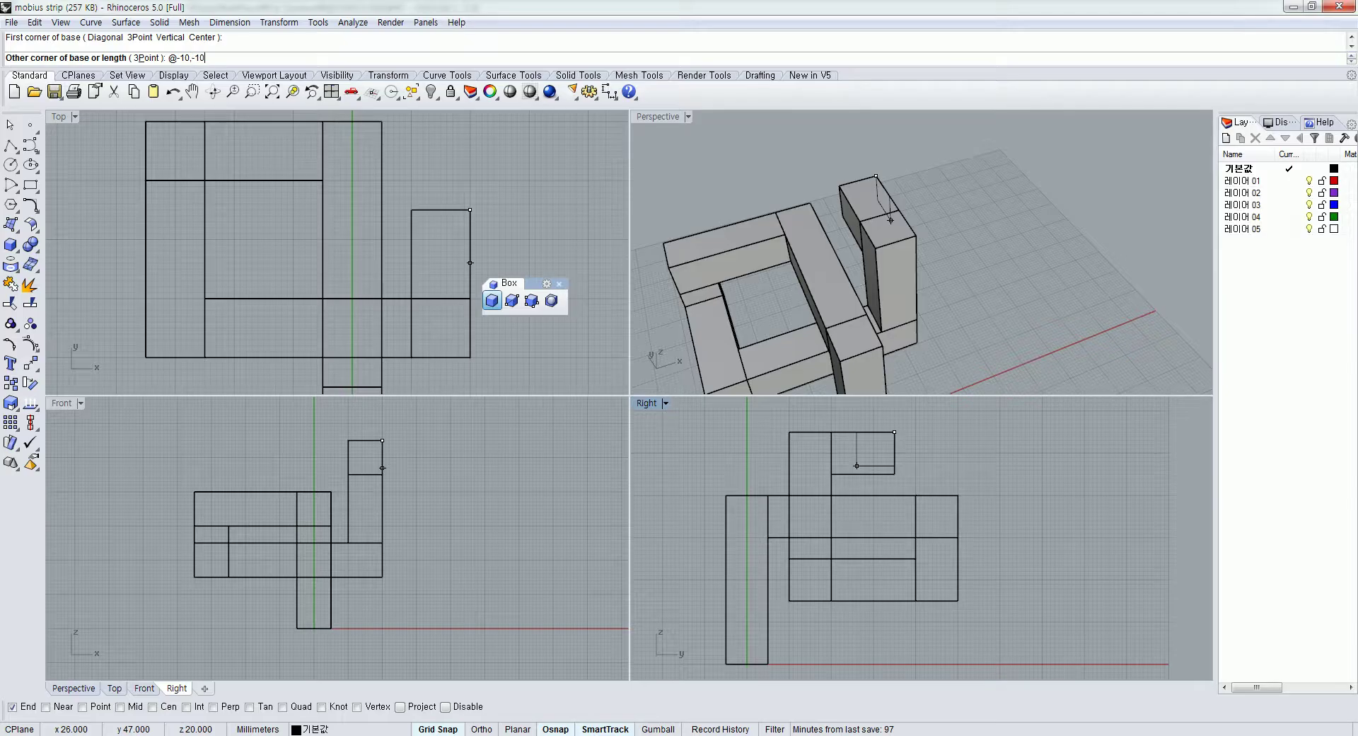
{"action": "type", "text": "-10,-10"}
{"action": "key", "text": "Return"}
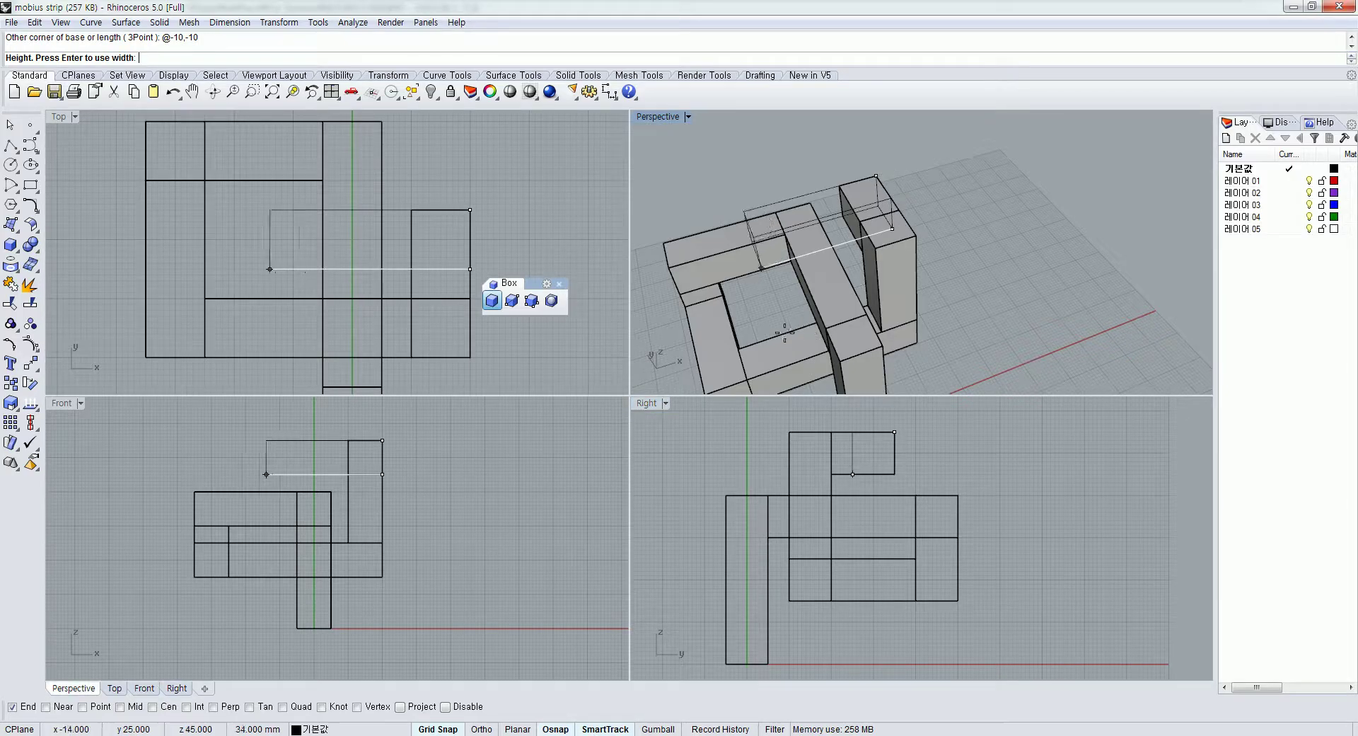
{"action": "type", "text": "25"}
{"action": "key", "text": "Return"}
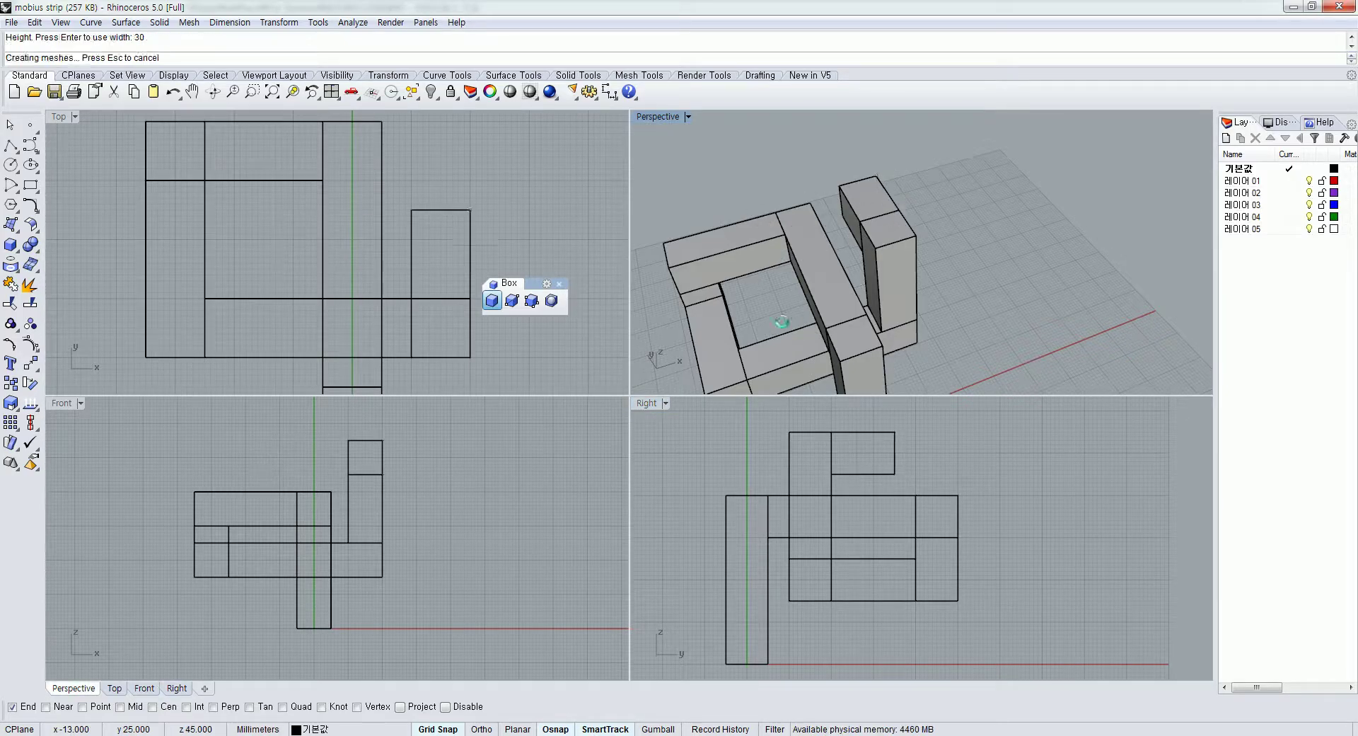
Move the 30 mm bar by its upper rear end corner to the 15 mm box's upper inner rear corner, so it extends inwards over the frame
{"action": "left_click", "coordinate": [926, 220]}
{"action": "left_click", "coordinate": [36, 345]}
{"action": "left_click", "coordinate": [979, 149]}
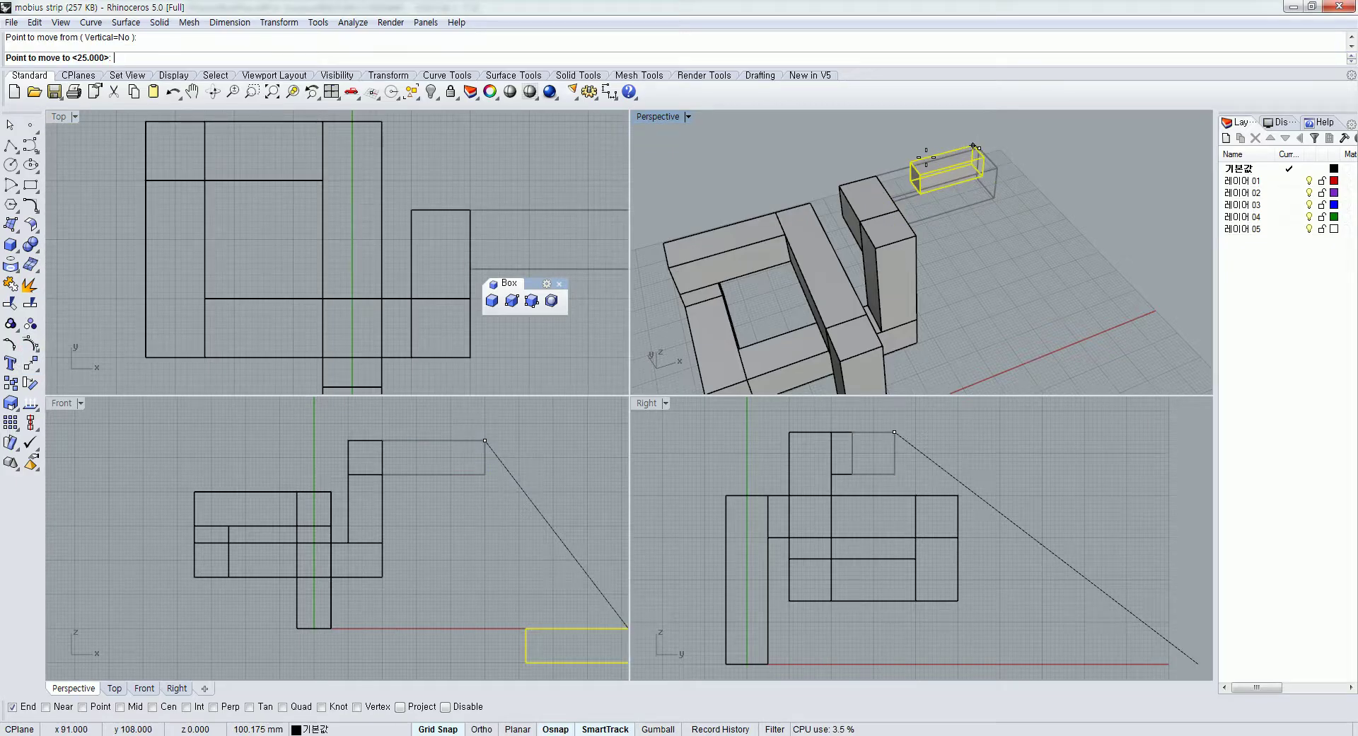
{"action": "left_click", "coordinate": [852, 187]}
{"action": "key", "text": "Escape"}
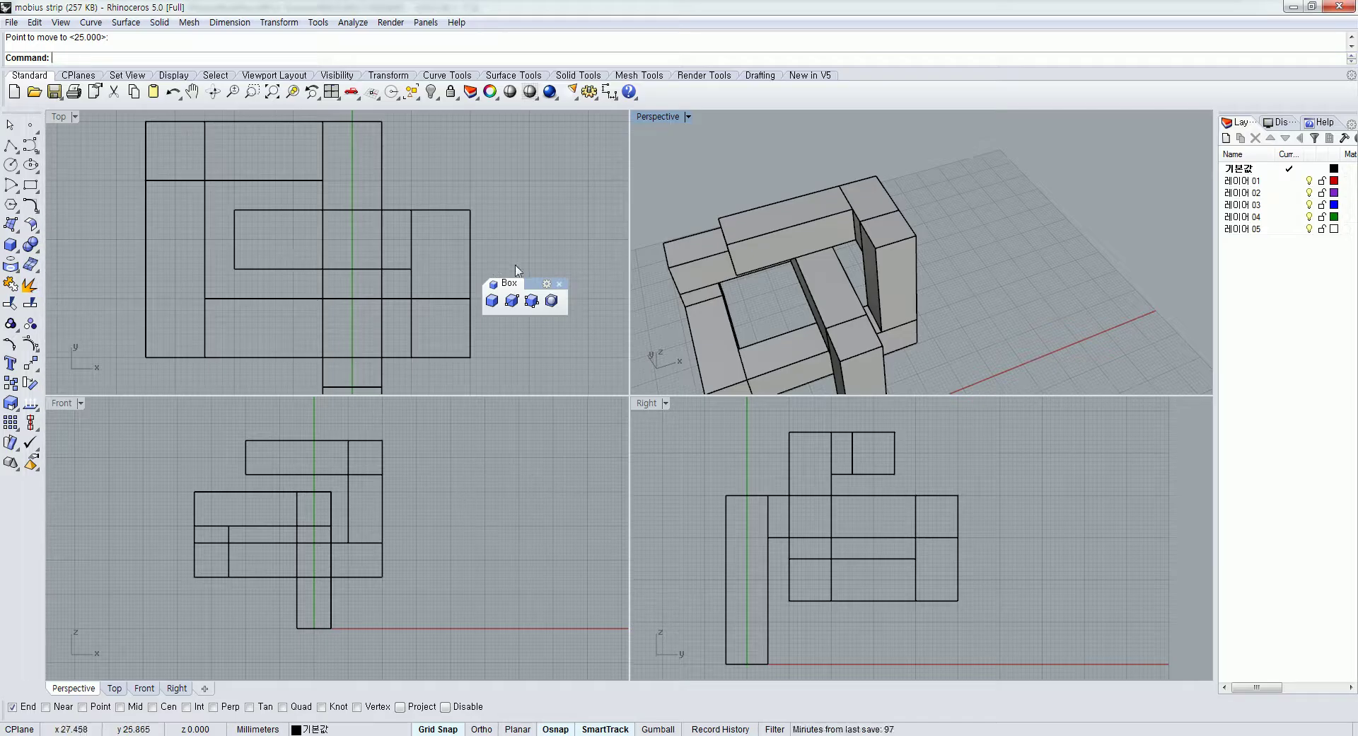
{"action": "left_click", "coordinate": [492, 300]}
{"action": "left_click", "coordinate": [234, 210]}
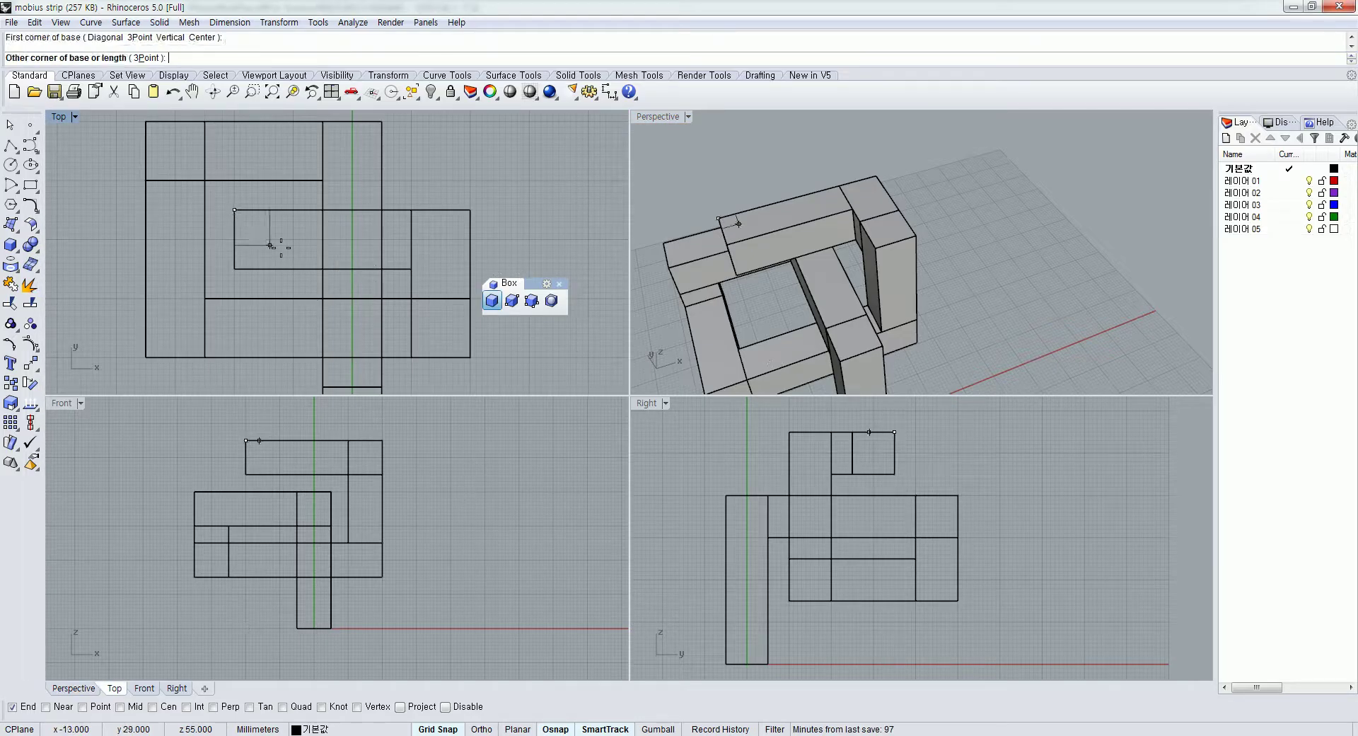
{"action": "type", "text": "@10"}
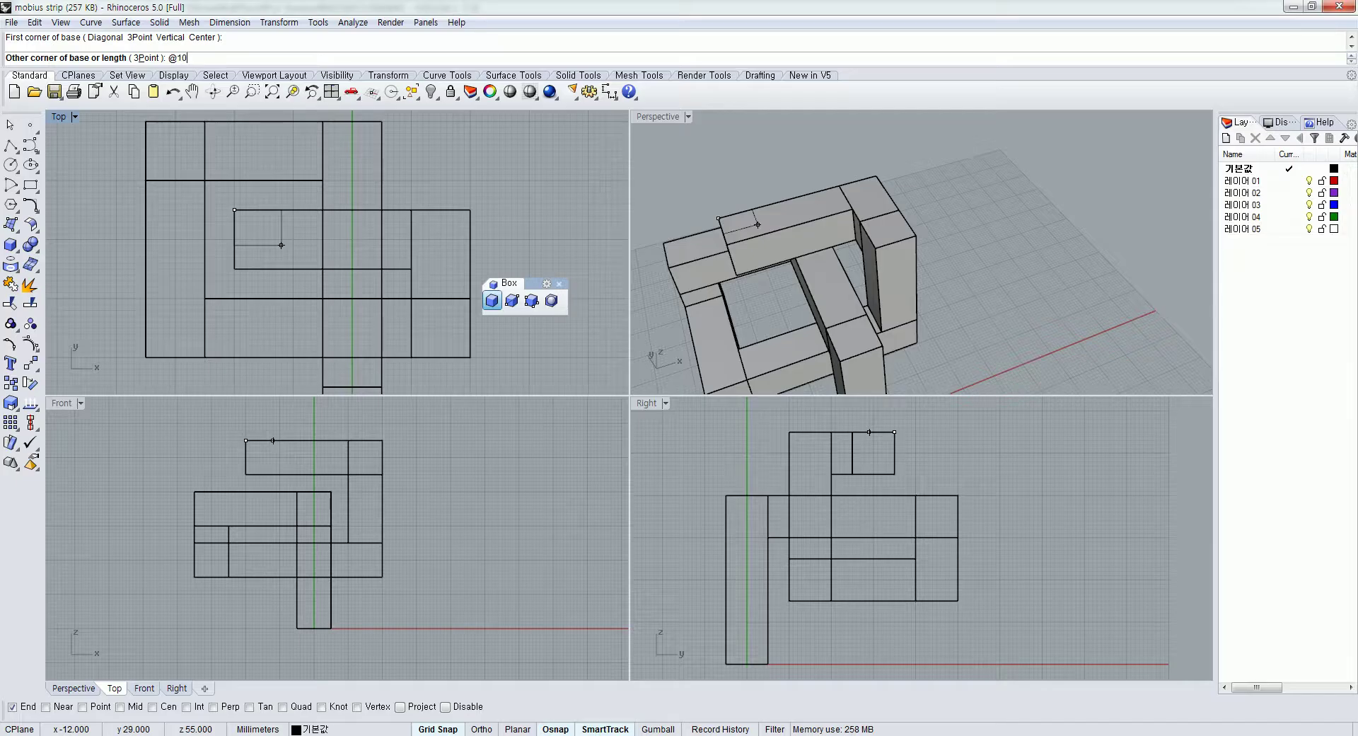
{"action": "type", "text": ",-10"}
{"action": "key", "text": "Return"}
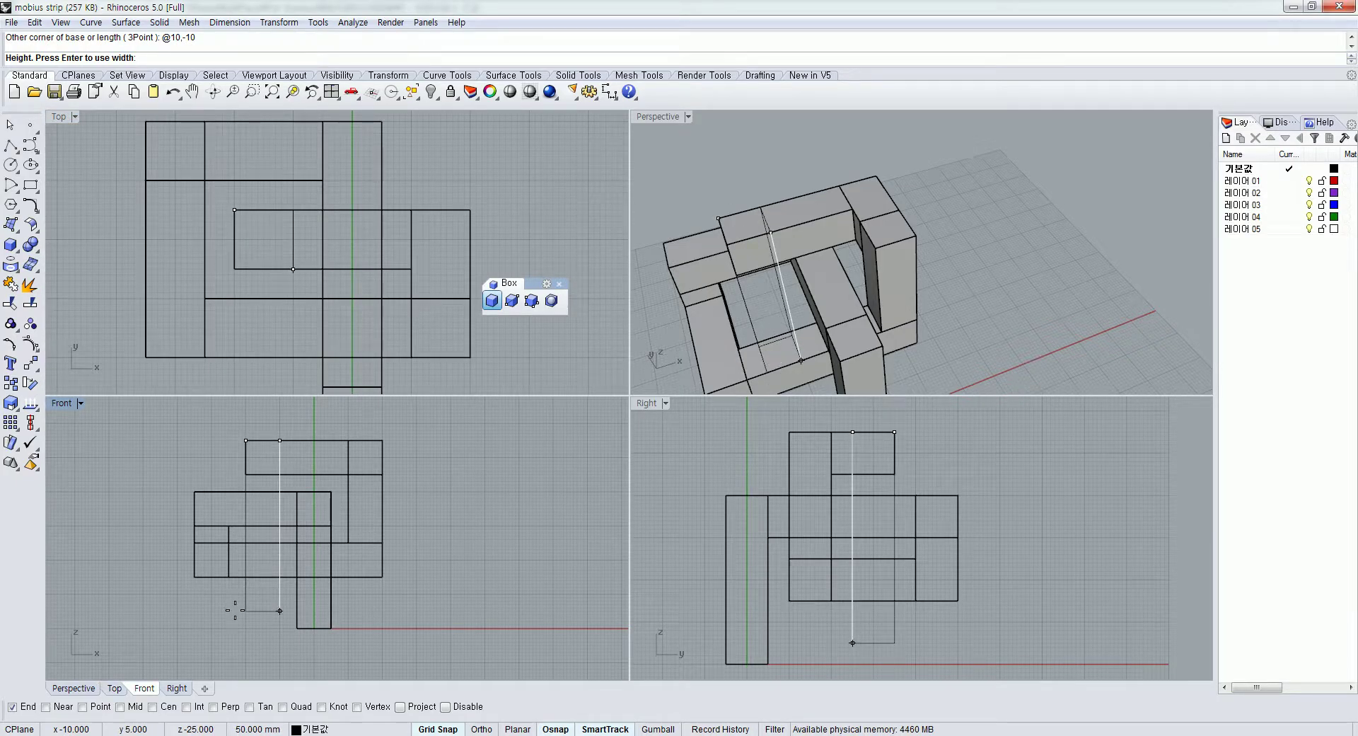
{"action": "type", "text": "45"}
{"action": "key", "text": "Return"}
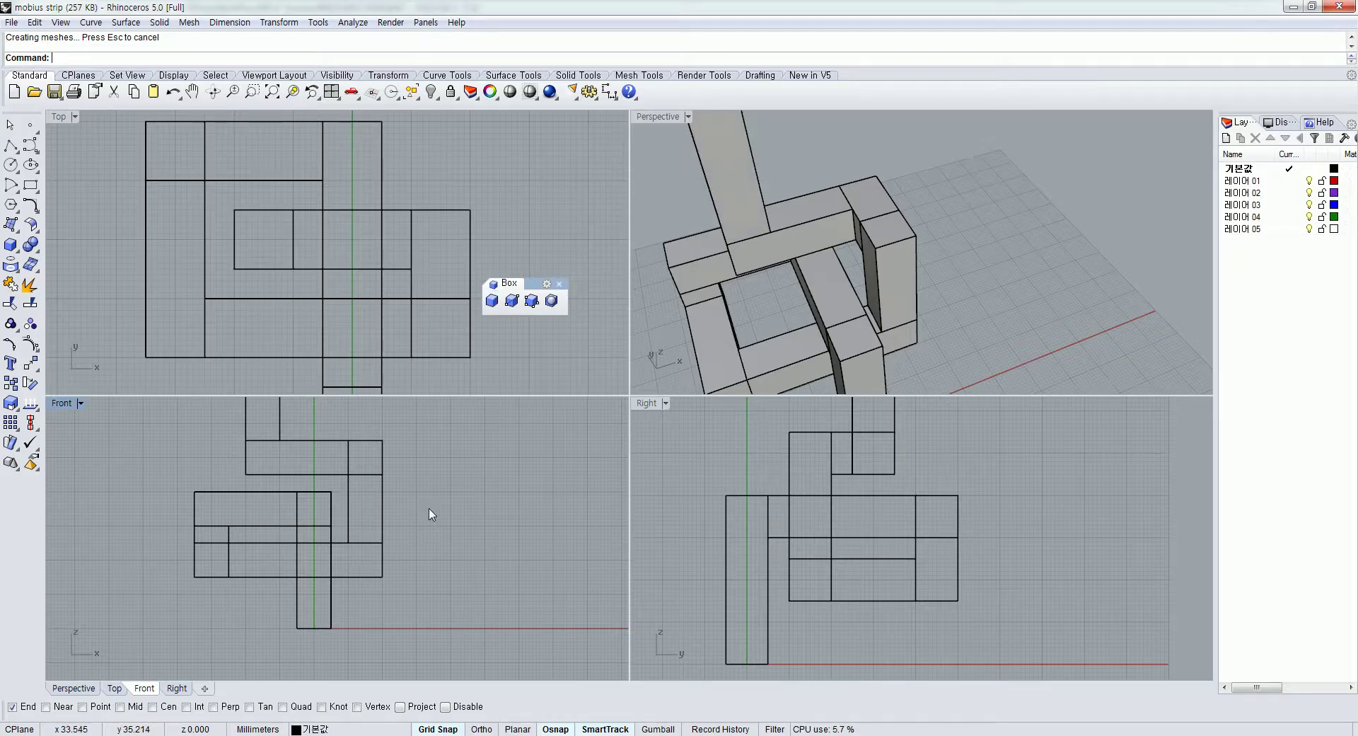
Move the 45 mm upright by its top corner to the lower corner of the 30 mm bar's free end, so it hangs beneath the bar
{"action": "scroll", "coordinate": [432, 552], "scroll_direction": "down", "scroll_amount": 3}
{"action": "scroll", "coordinate": [913, 200], "scroll_direction": "down", "scroll_amount": 5}
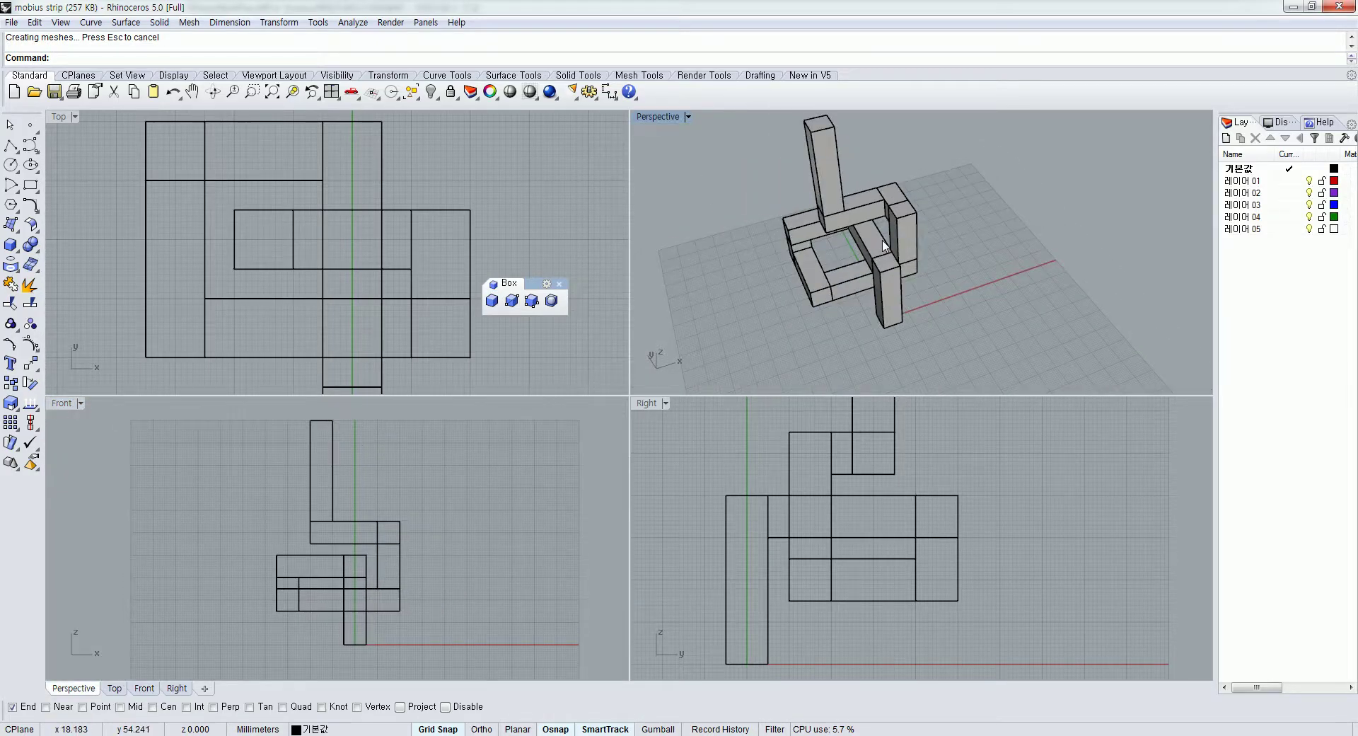
{"action": "left_click", "coordinate": [826, 145]}
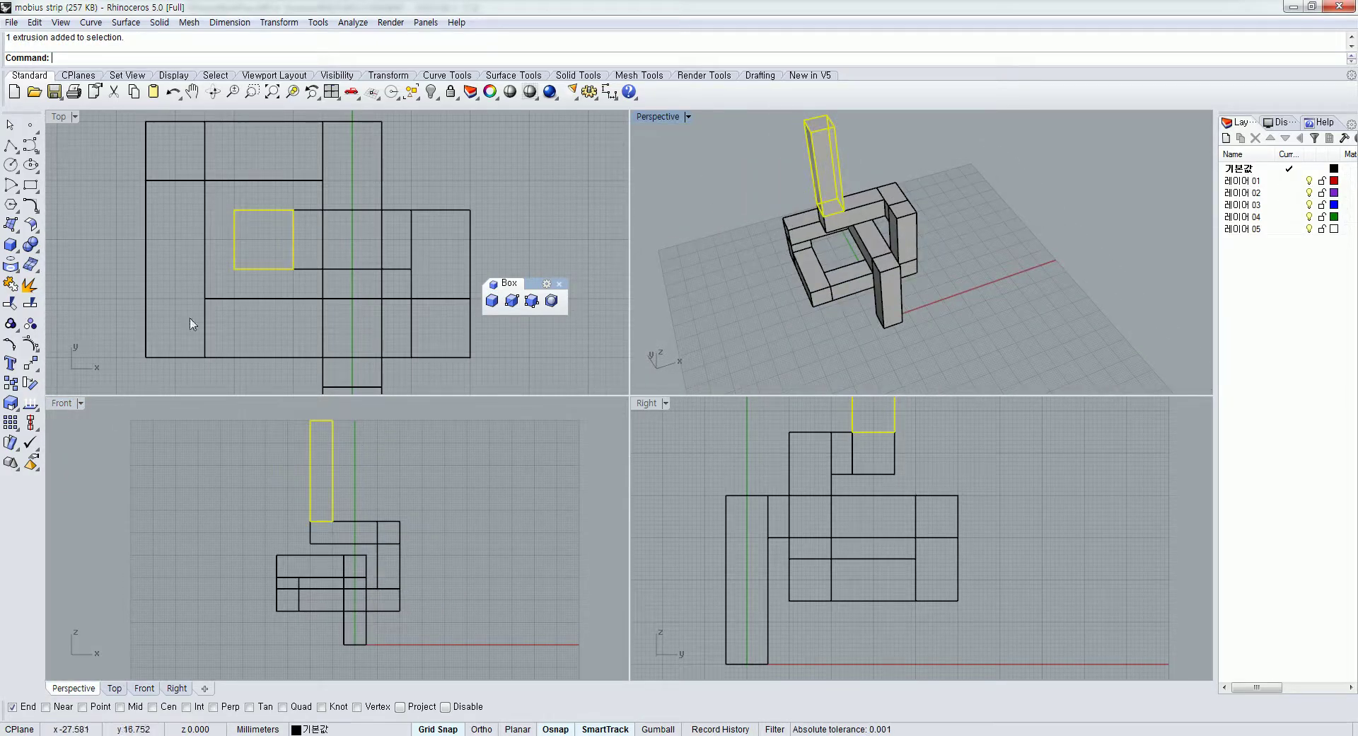
{"action": "left_click", "coordinate": [30, 363]}
{"action": "left_click", "coordinate": [810, 131]}
{"action": "scroll", "coordinate": [827, 233], "scroll_direction": "up", "scroll_amount": 5}
{"action": "left_click", "coordinate": [826, 249]}
{"action": "scroll", "coordinate": [859, 297], "scroll_direction": "down", "scroll_amount": 5}
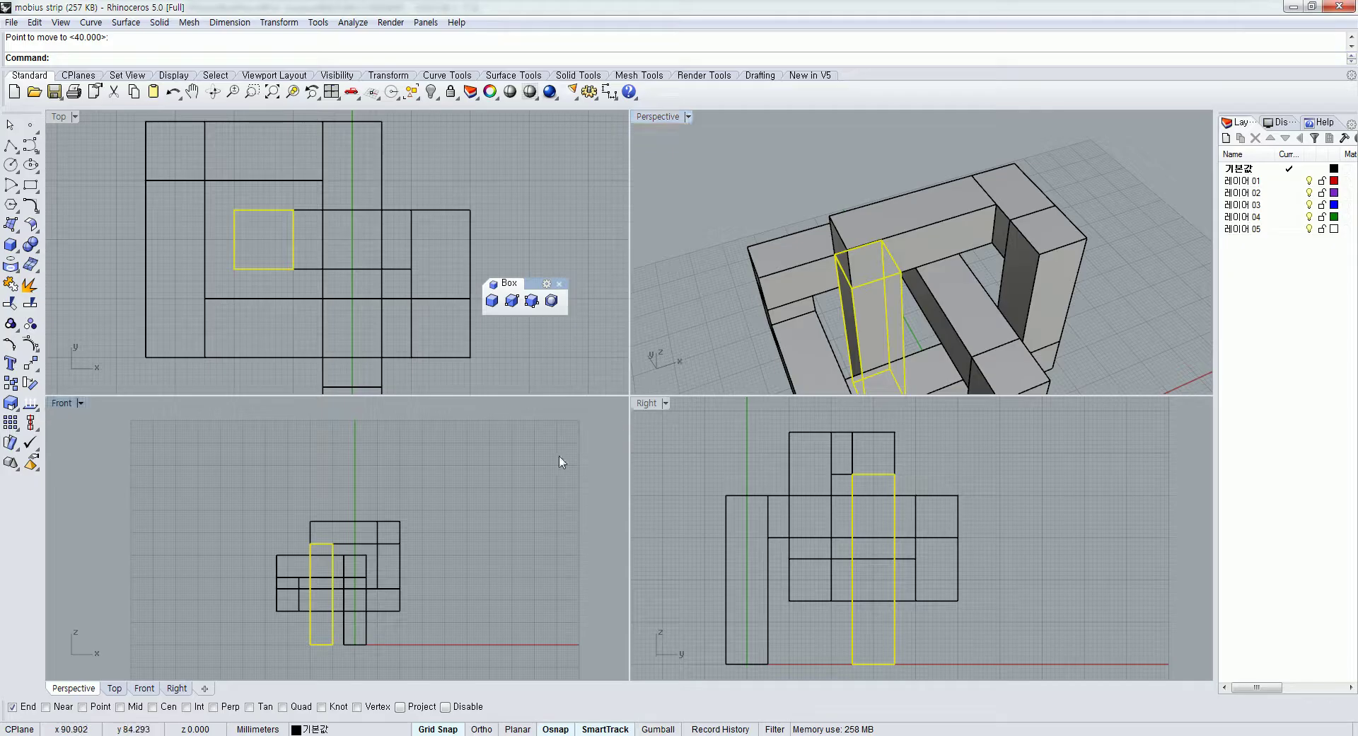
{"action": "key", "text": "Escape"}
{"action": "scroll", "coordinate": [795, 285], "scroll_direction": "down", "scroll_amount": 3}
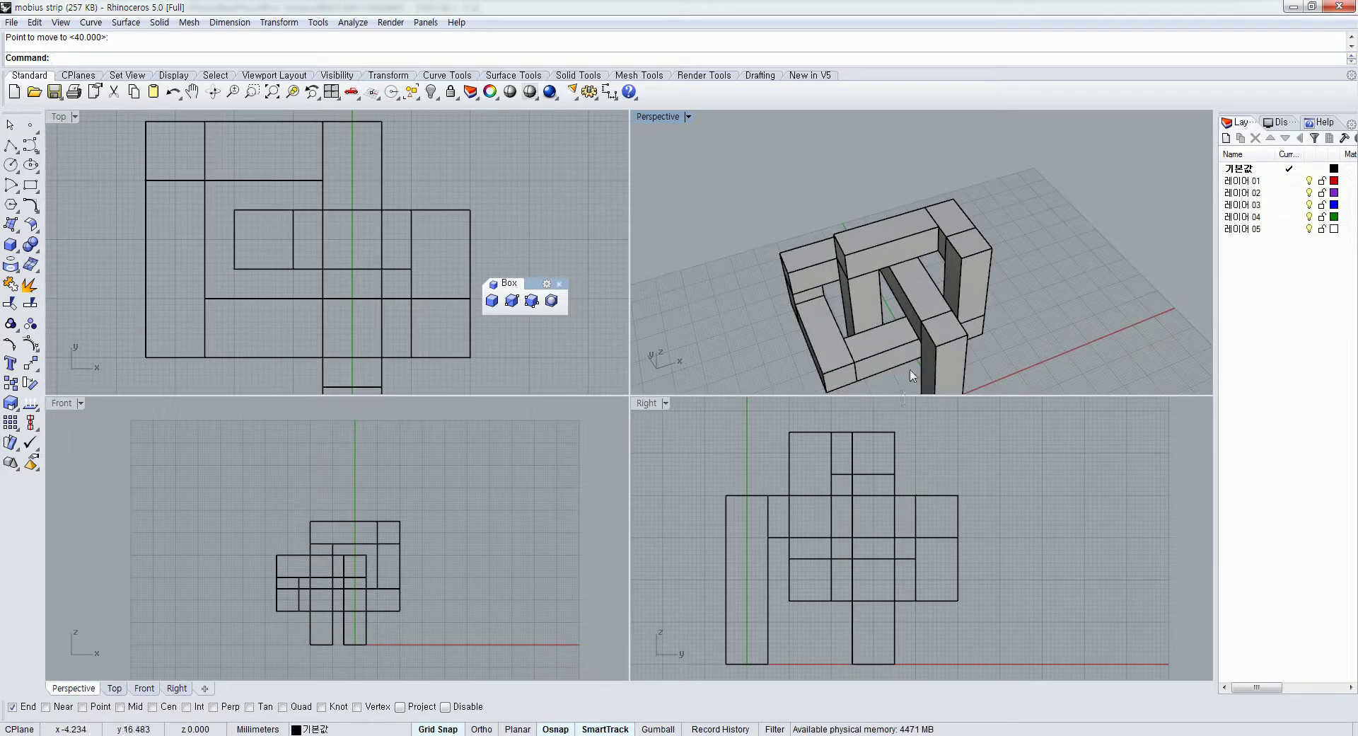
{"action": "scroll", "coordinate": [914, 347], "scroll_direction": "down", "scroll_amount": 2}
{"action": "scroll", "coordinate": [428, 557], "scroll_direction": "up", "scroll_amount": 5}
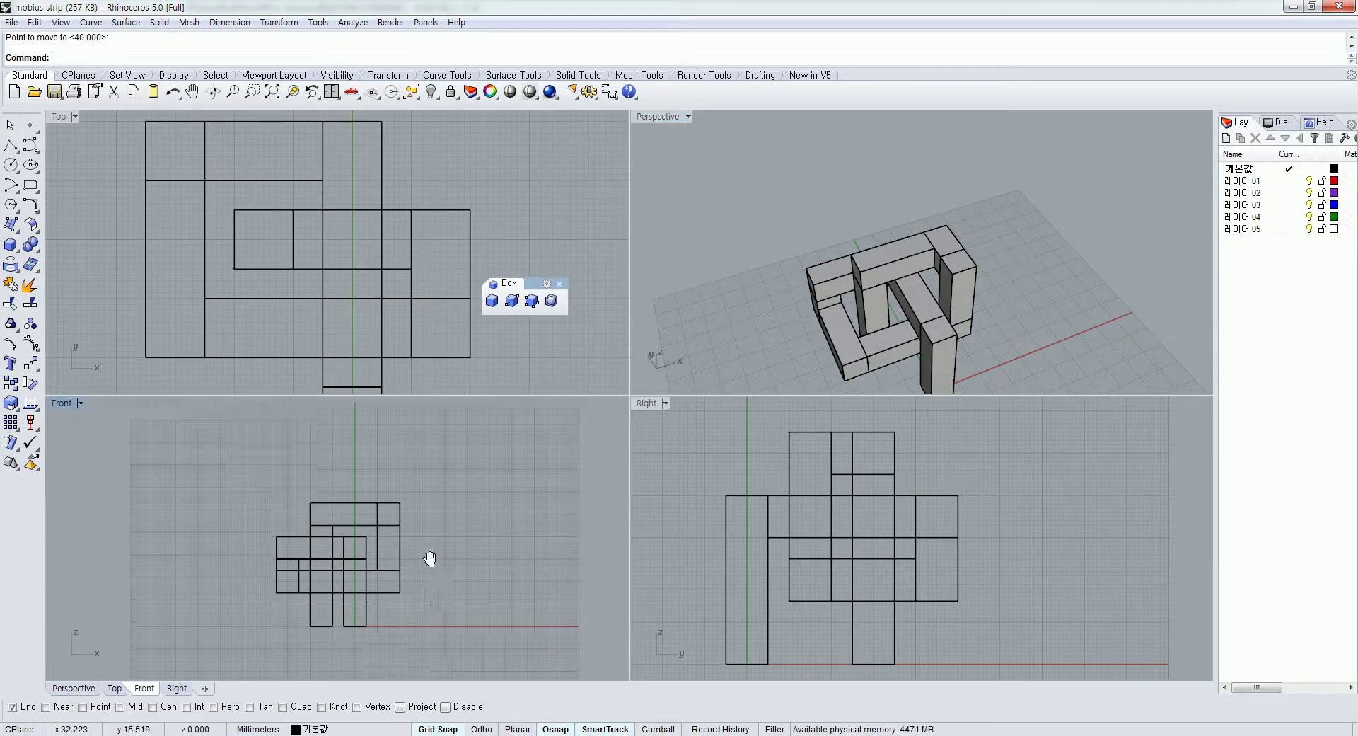
{"action": "left_click", "coordinate": [496, 305]}
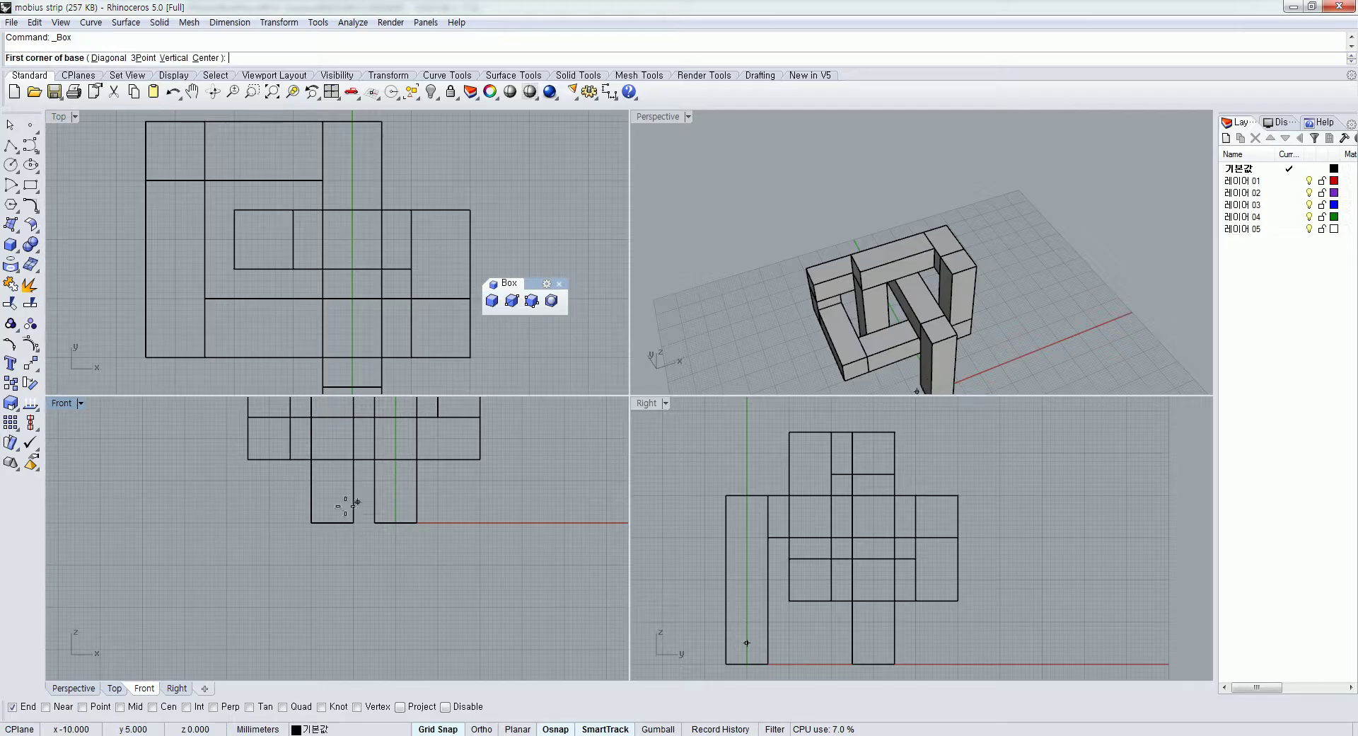
{"action": "left_click", "coordinate": [312, 522]}
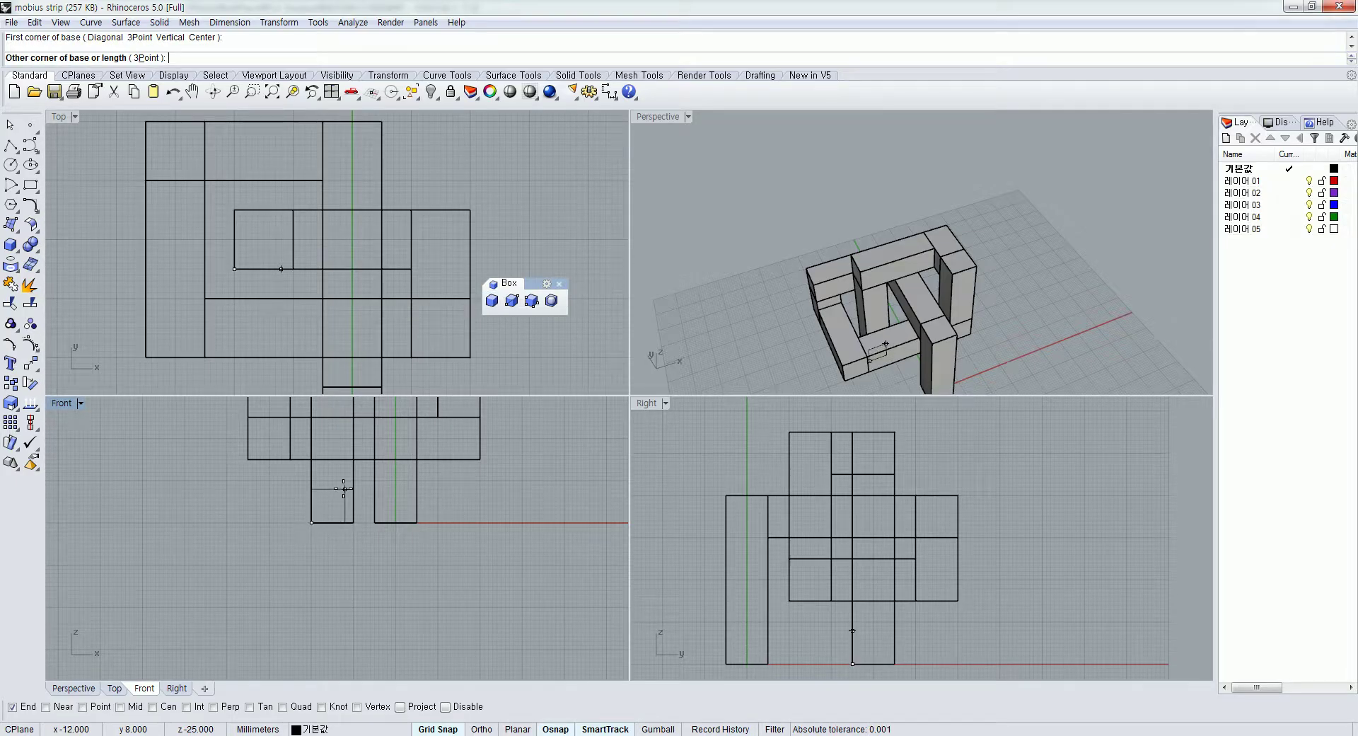
{"action": "type", "text": "@10,10"}
{"action": "key", "text": "Return"}
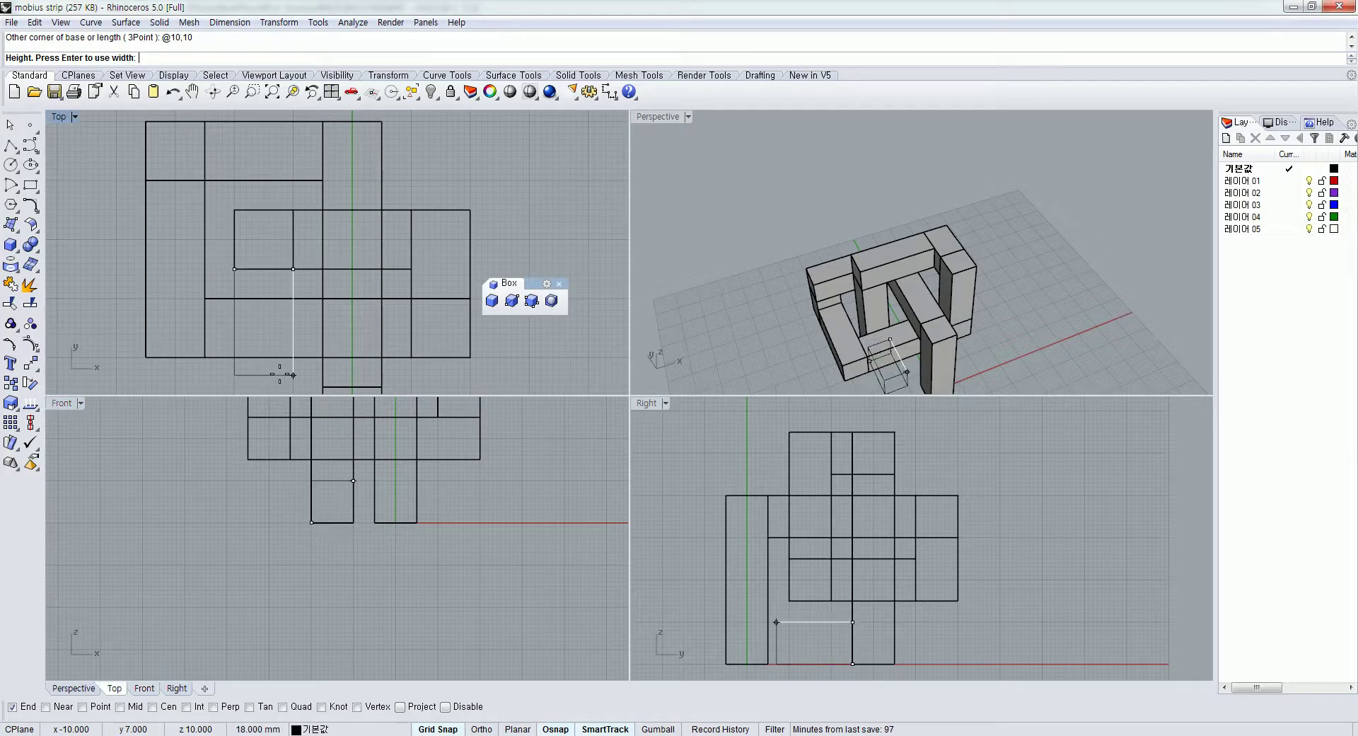
{"action": "key", "text": "Return"}
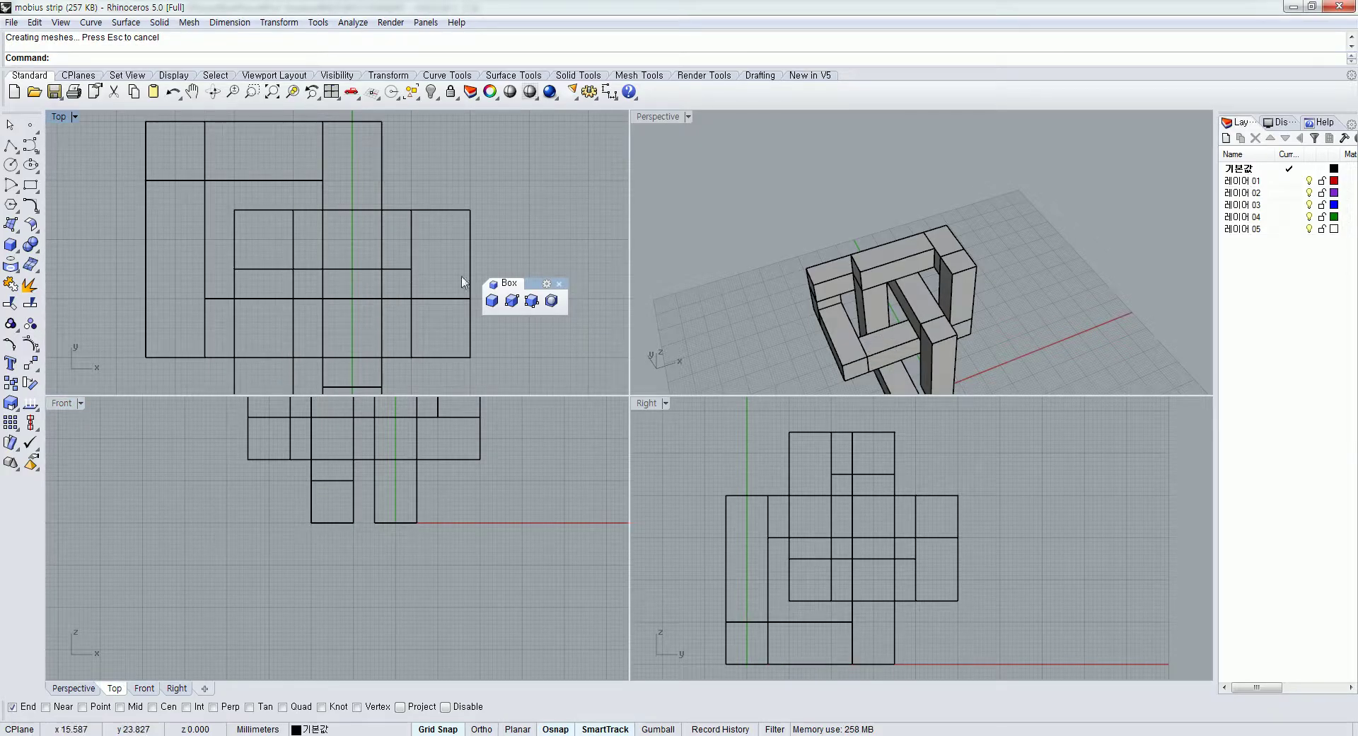
{"action": "scroll", "coordinate": [469, 228], "scroll_direction": "down", "scroll_amount": 3}
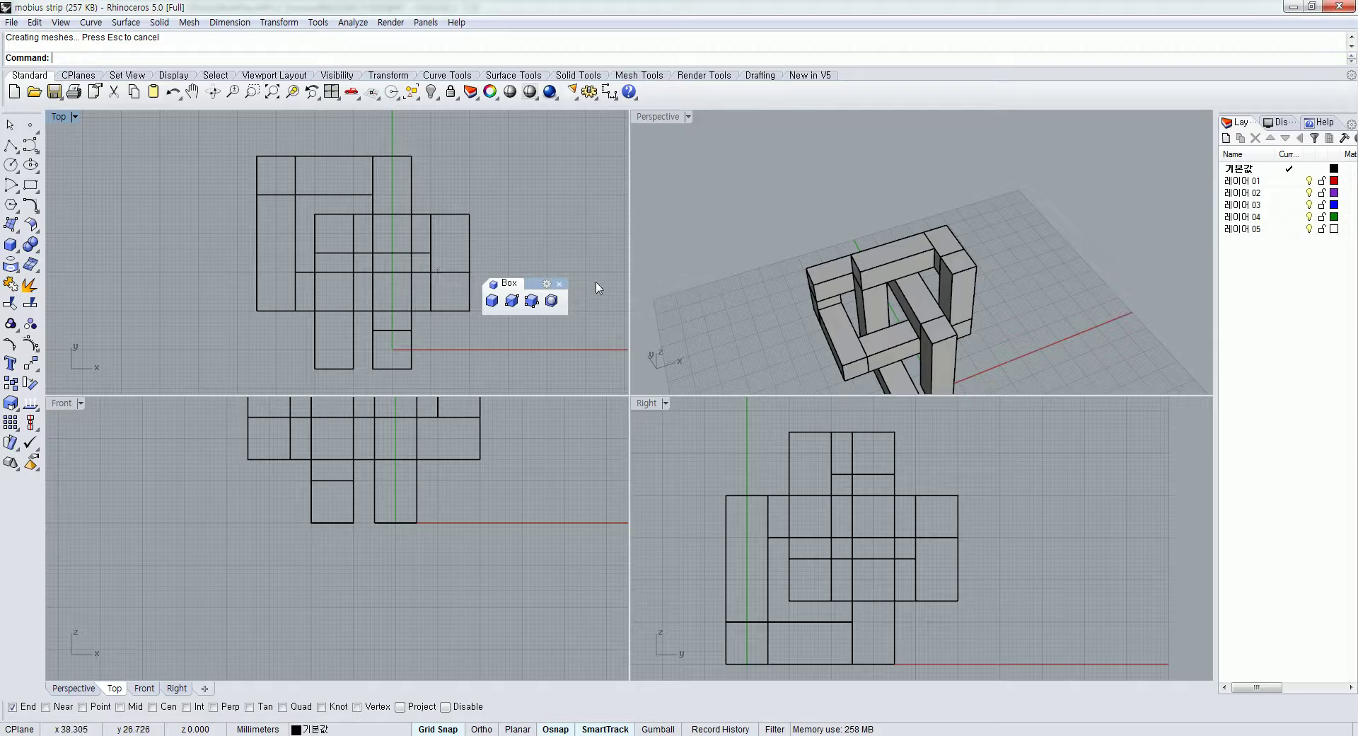
{"action": "left_click", "coordinate": [355, 351]}
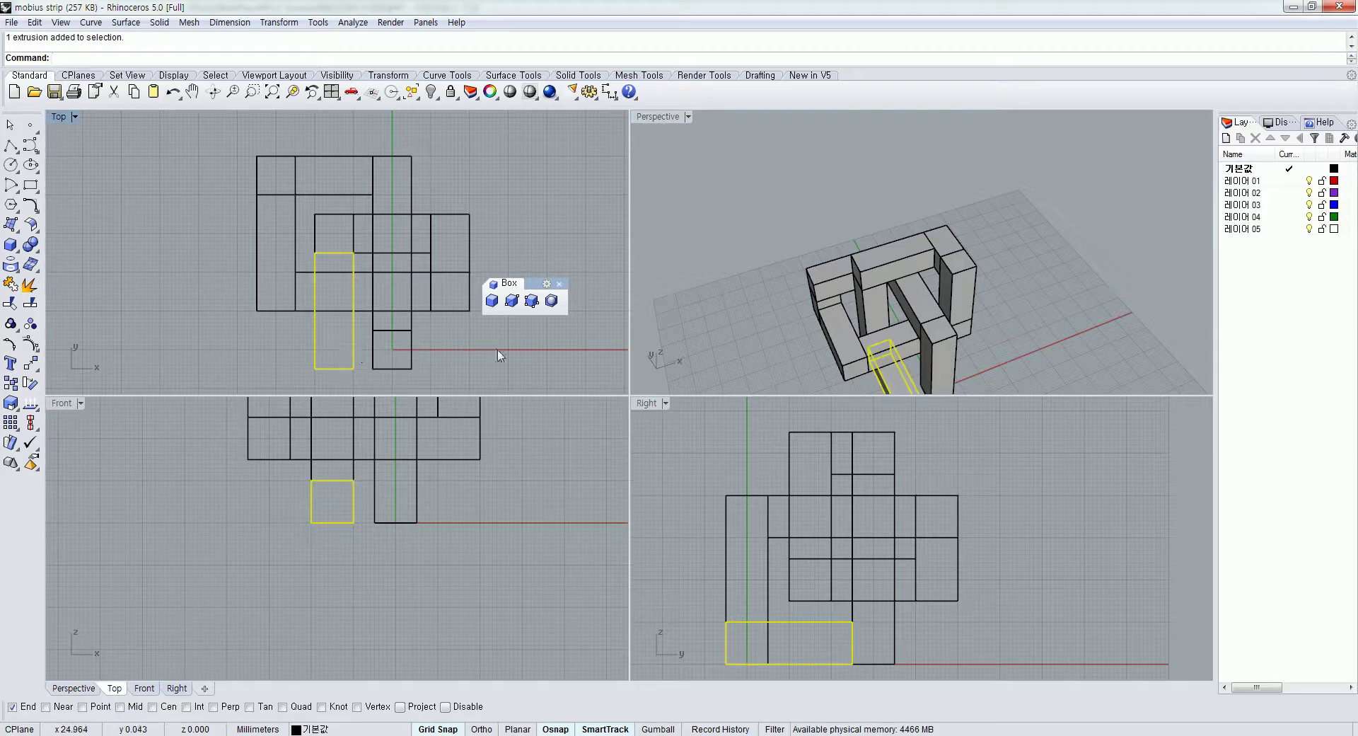
{"action": "left_click", "coordinate": [697, 311]}
{"action": "mouse_move", "coordinate": [697, 311]}
{"action": "right_mouse_down"}
{"action": "mouse_move", "coordinate": [708, 296]}
{"action": "mouse_move", "coordinate": [717, 316]}
{"action": "right_mouse_up"}
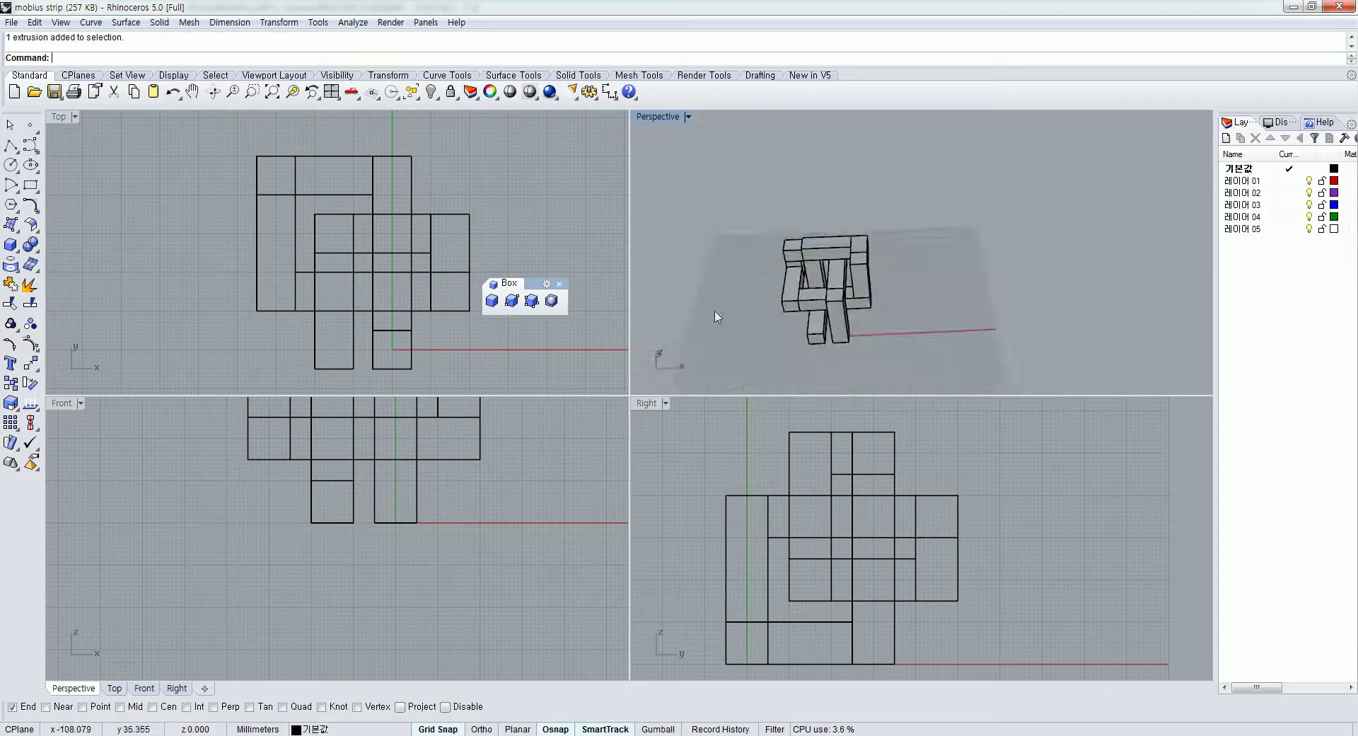
{"action": "scroll", "coordinate": [717, 316], "scroll_direction": "up", "scroll_amount": 8}
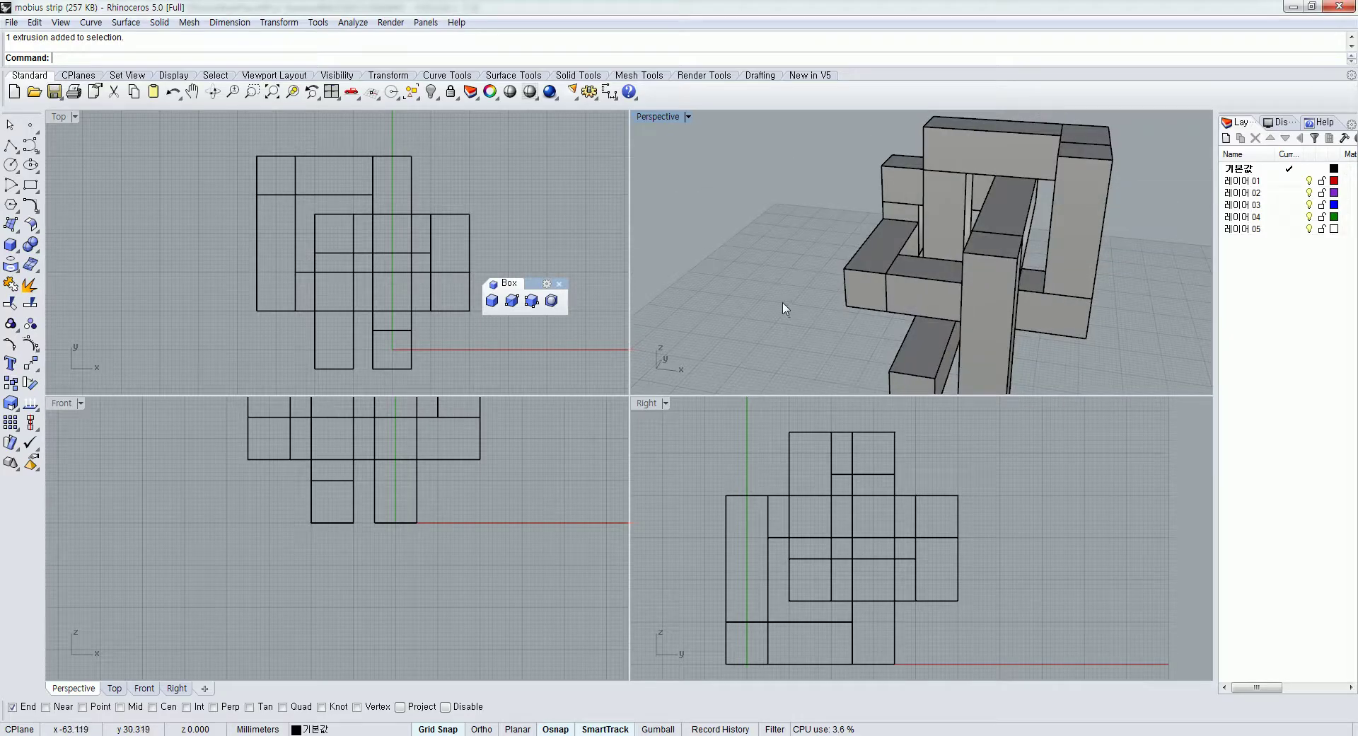
{"action": "scroll", "coordinate": [777, 298], "scroll_direction": "up", "scroll_amount": 4}
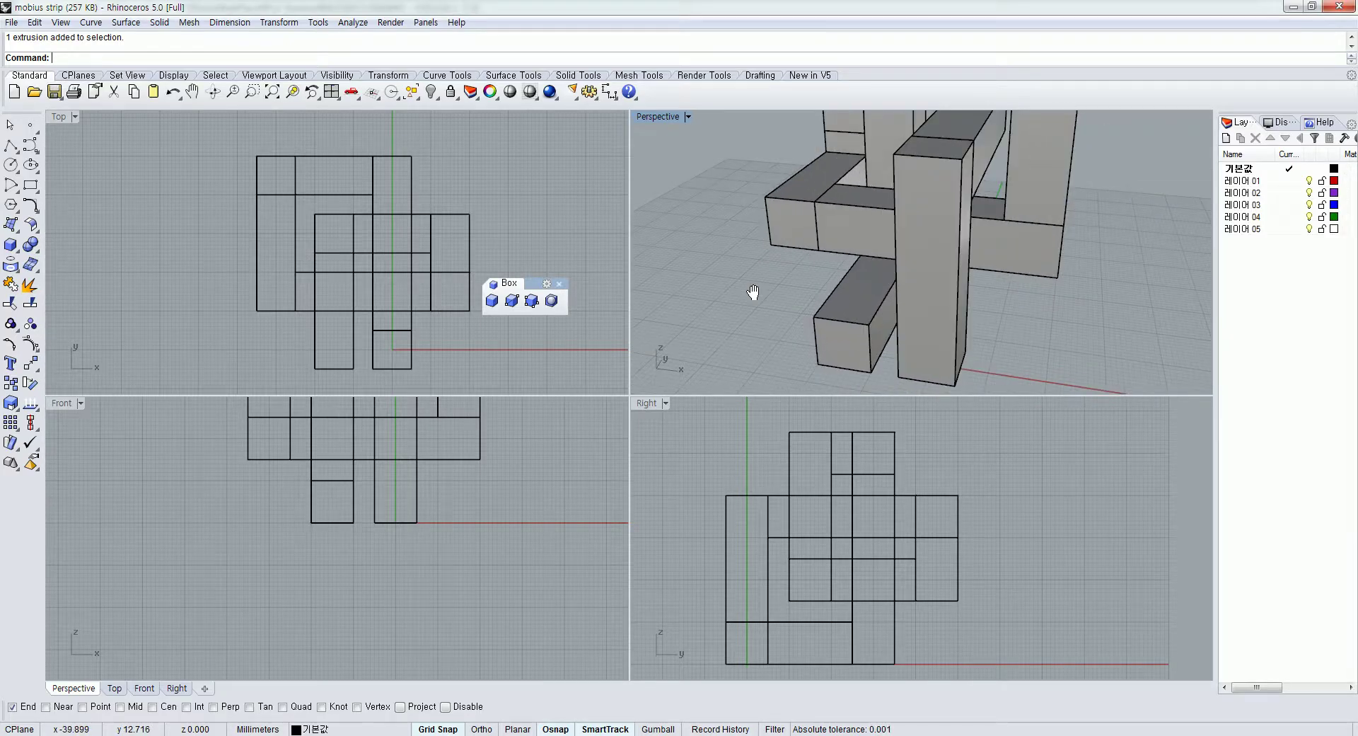
{"action": "left_click", "coordinate": [493, 301]}
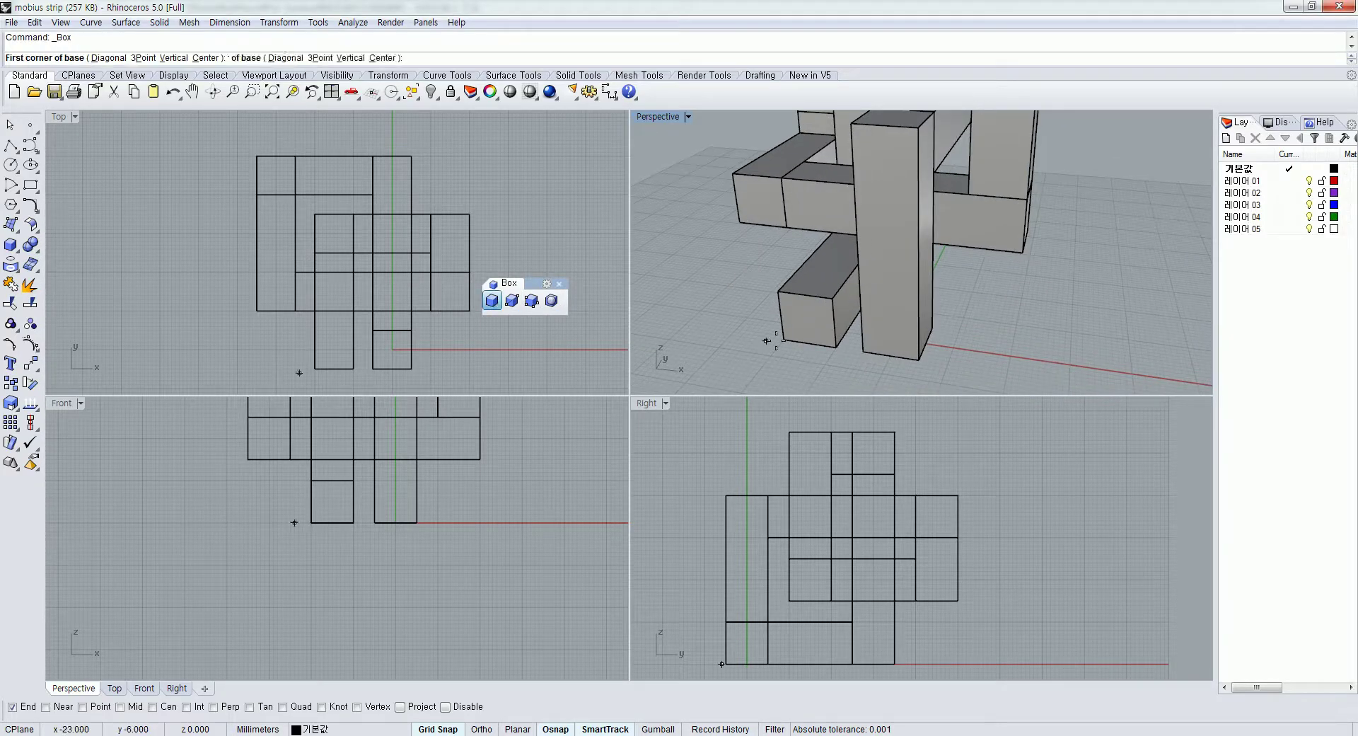
{"action": "left_click", "coordinate": [837, 348]}
{"action": "type", "text": "@10,10"}
{"action": "key", "text": "Return"}
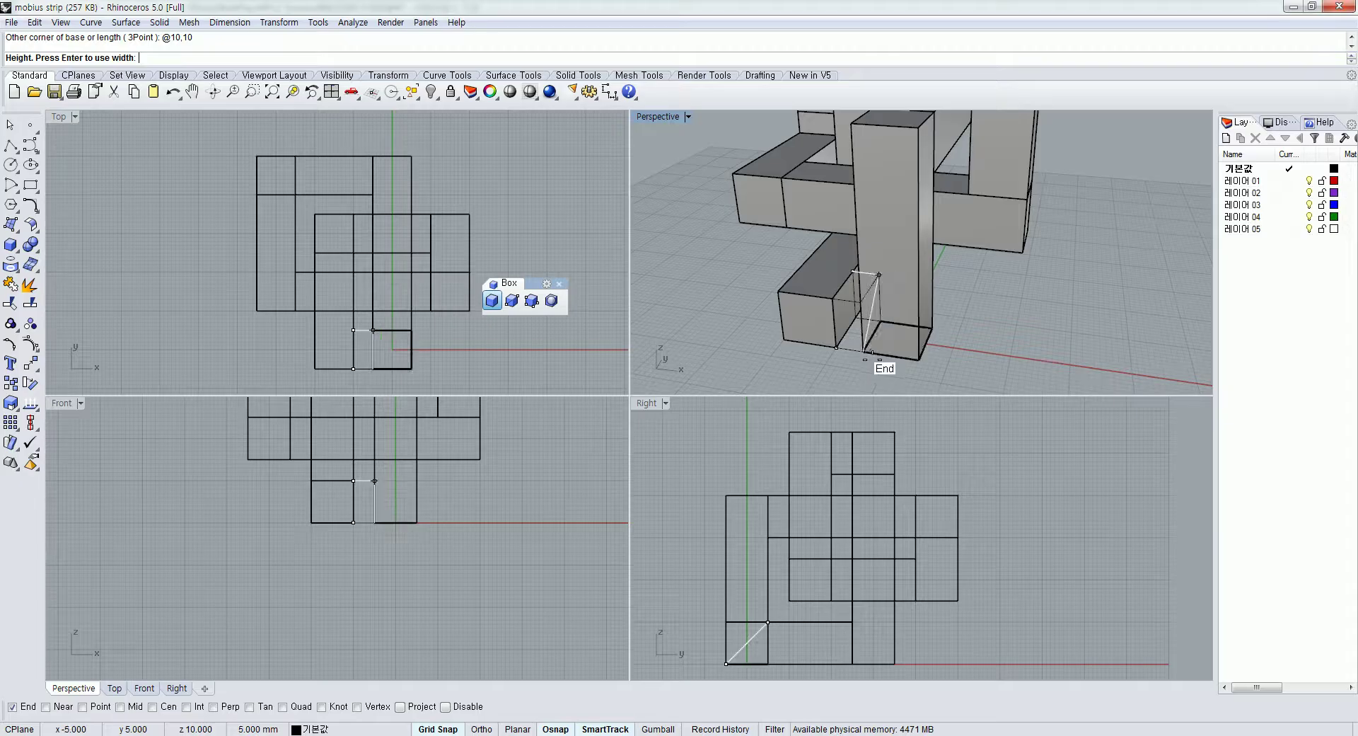
{"action": "left_click", "coordinate": [865, 351]}
Select all the boxes, join them with Boolean Union, and select the resulting solid
{"action": "right_click_drag", "start_coordinate": [989, 343], "coordinate": [1005, 328]}
{"action": "scroll", "coordinate": [1005, 328], "scroll_direction": "down", "scroll_amount": 3}
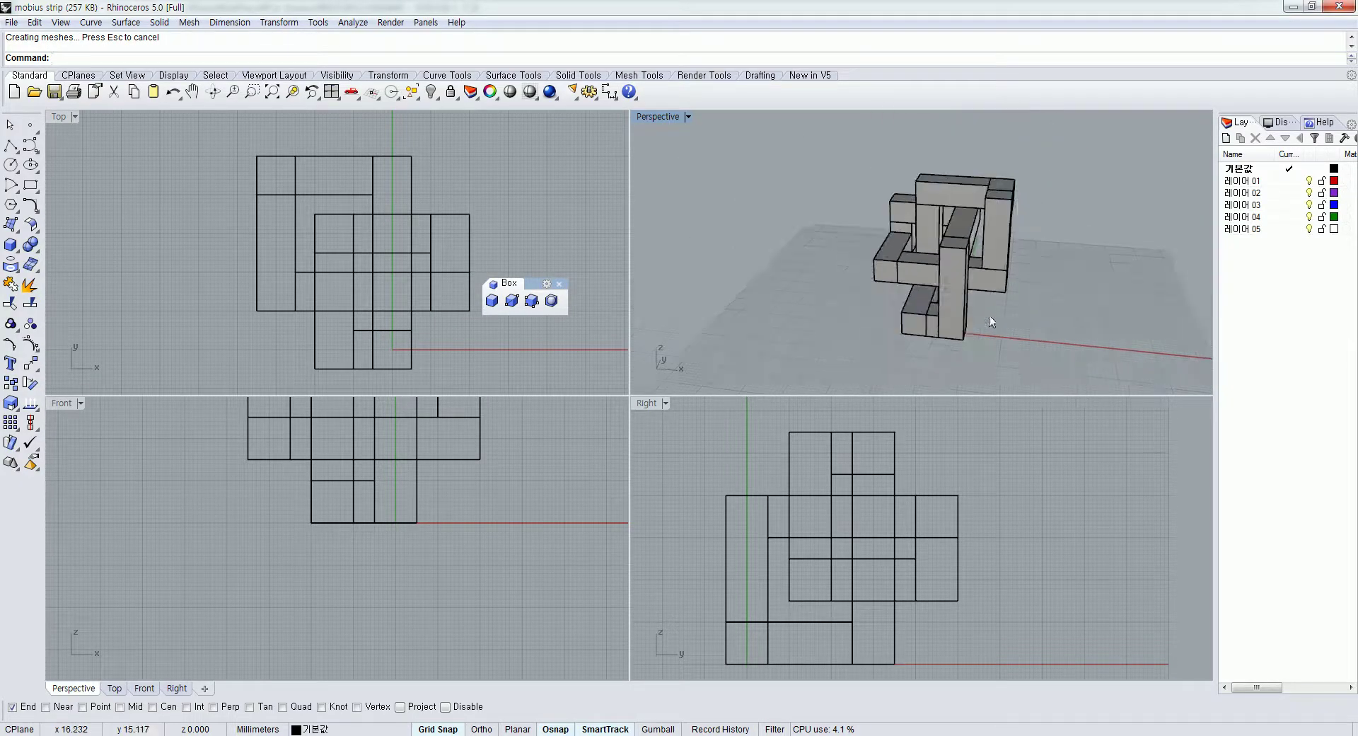
{"action": "key", "text": "ctrl+a"}
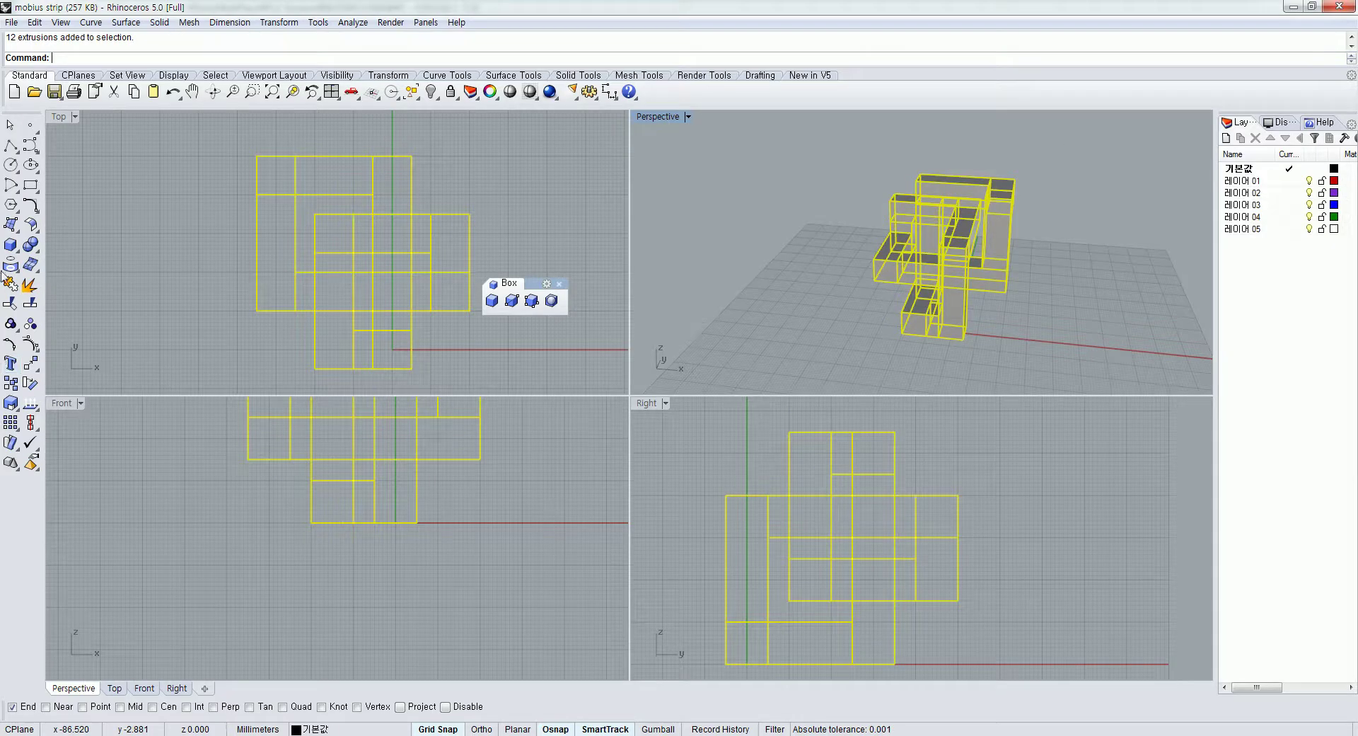
{"action": "left_click", "coordinate": [30, 245]}
{"action": "right_click_drag", "start_coordinate": [755, 240], "coordinate": [758, 297]}
{"action": "left_click", "coordinate": [895, 298]}
{"action": "scroll", "coordinate": [895, 298], "scroll_direction": "up", "scroll_amount": 3}
{"action": "scroll", "coordinate": [758, 297], "scroll_direction": "down", "scroll_amount": 3}
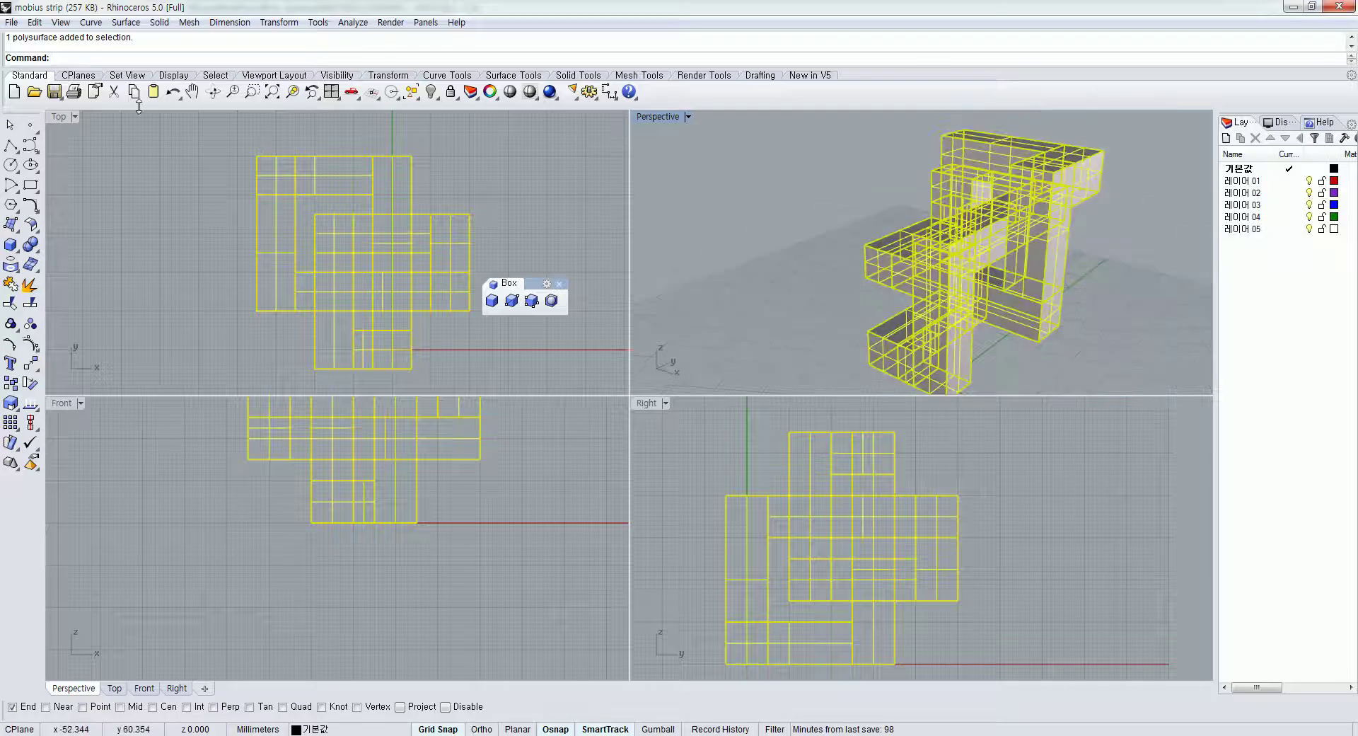
Start exporting the selected solid with STL (Stereolithography) as the file format
{"action": "left_click", "coordinate": [12, 22]}
{"action": "left_click", "coordinate": [83, 206]}
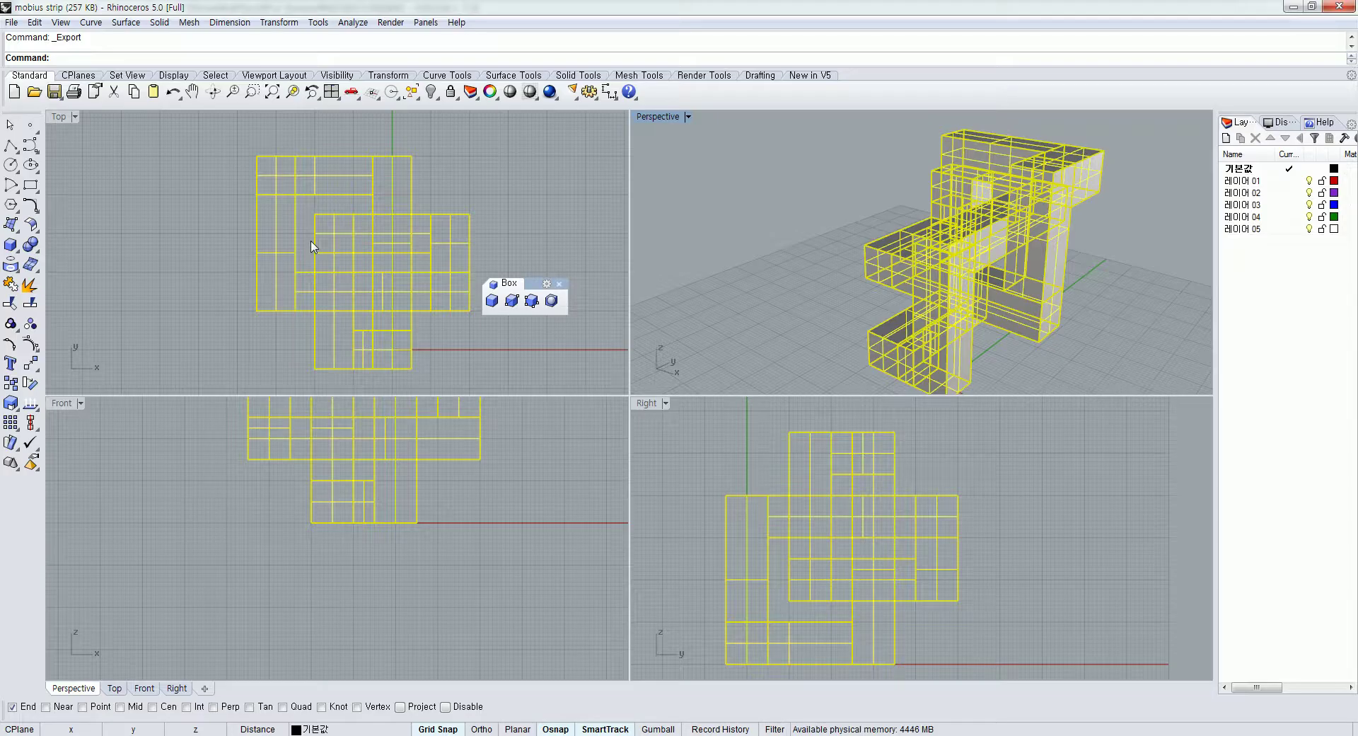
{"action": "left_click", "coordinate": [889, 401]}
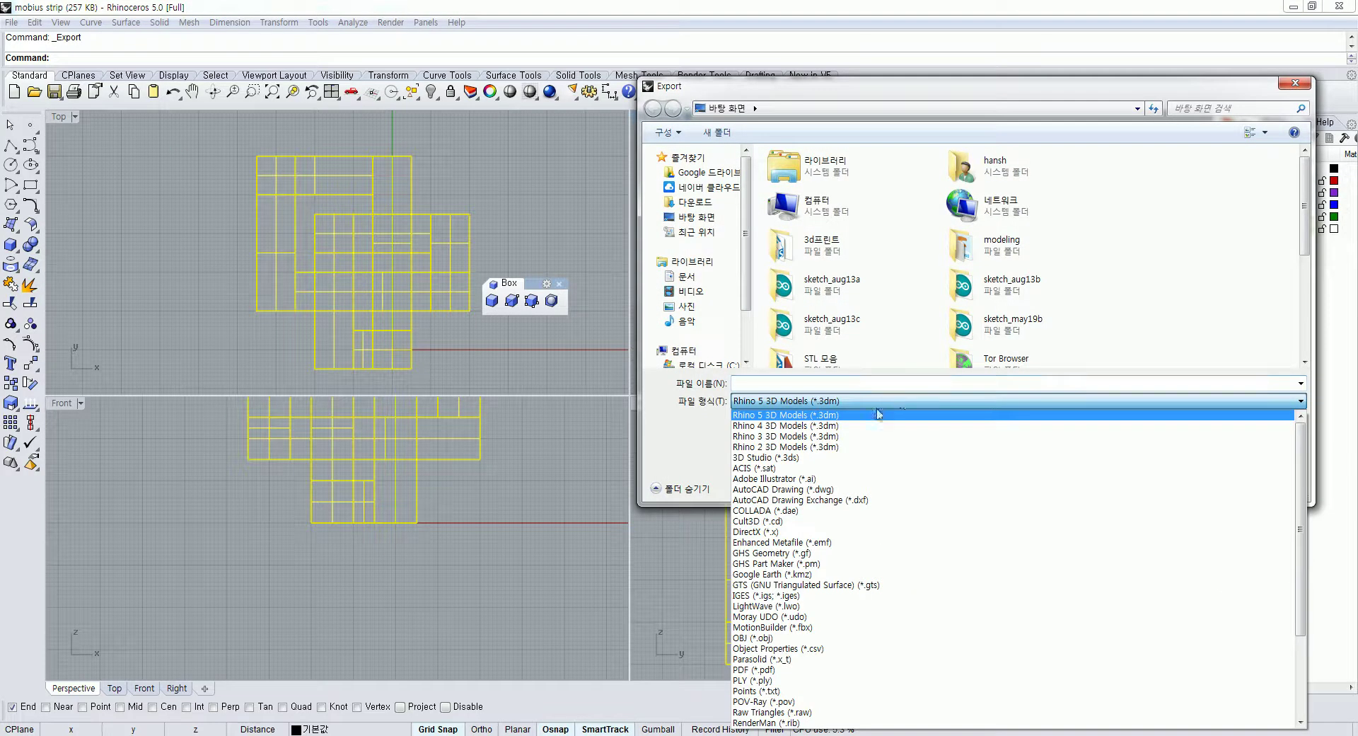
{"action": "scroll", "coordinate": [860, 610], "scroll_direction": "down", "scroll_amount": 3}
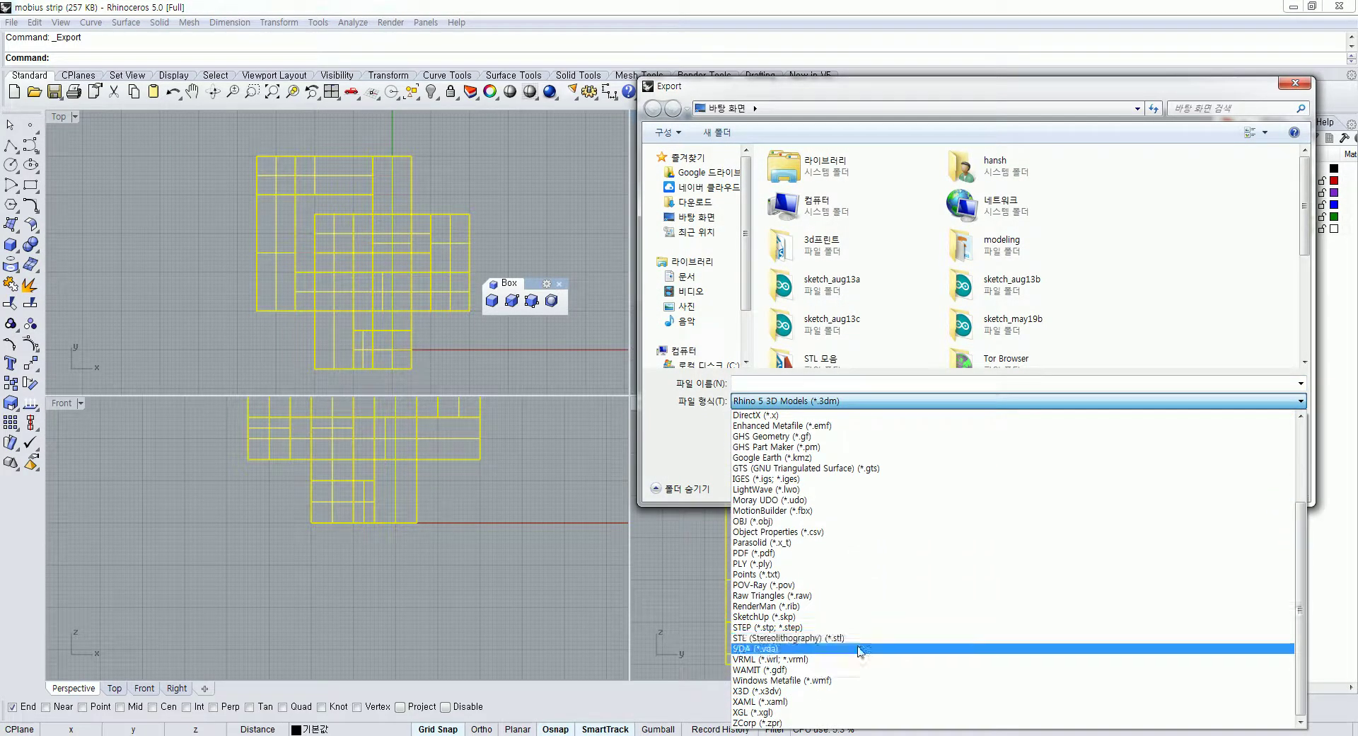
{"action": "left_click", "coordinate": [864, 638]}
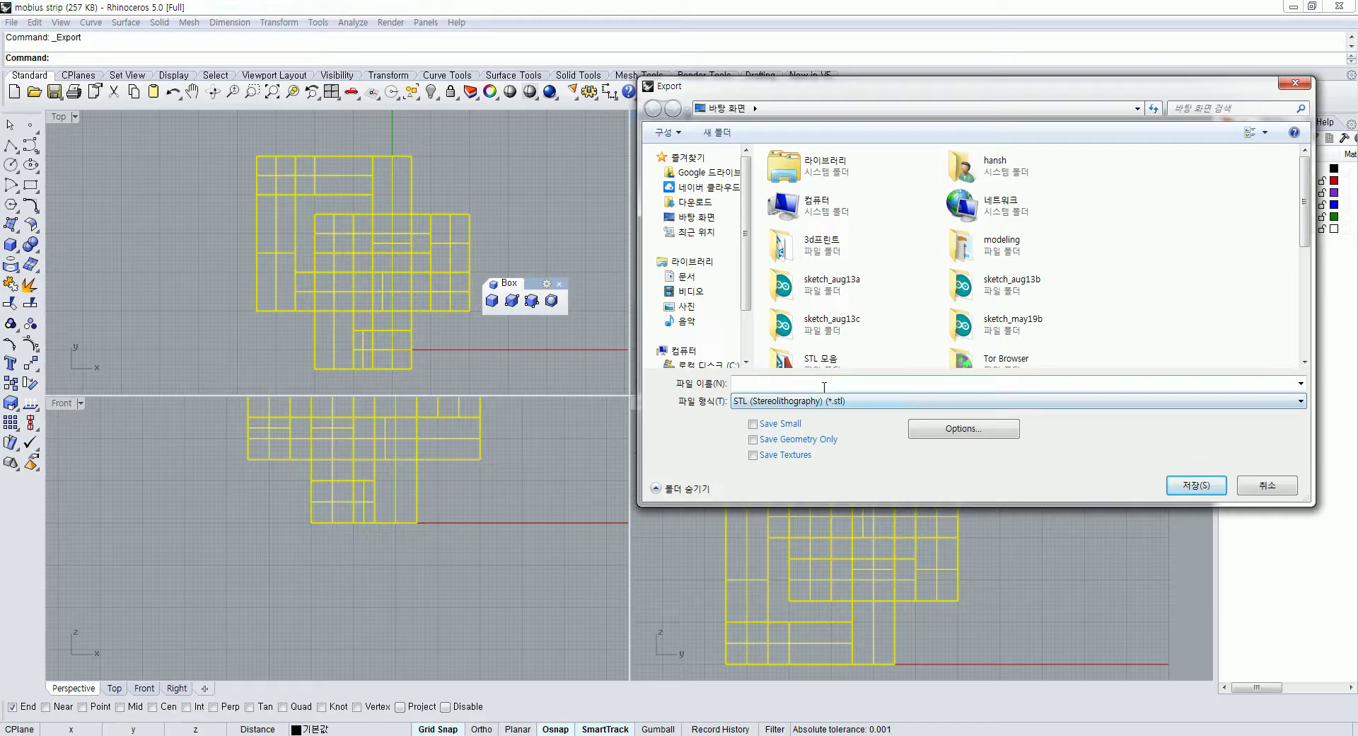